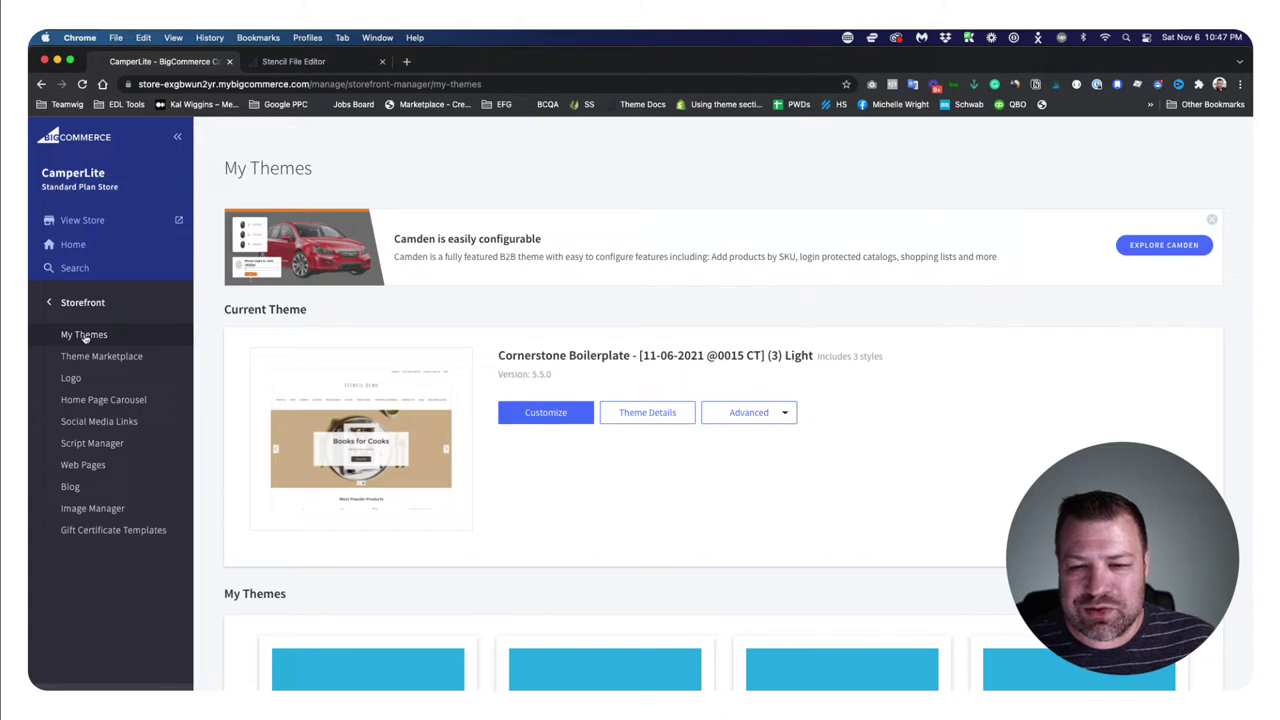
Step: Start customizing the current Cornerstone Boilerplate theme from My Themes
click(552, 414)
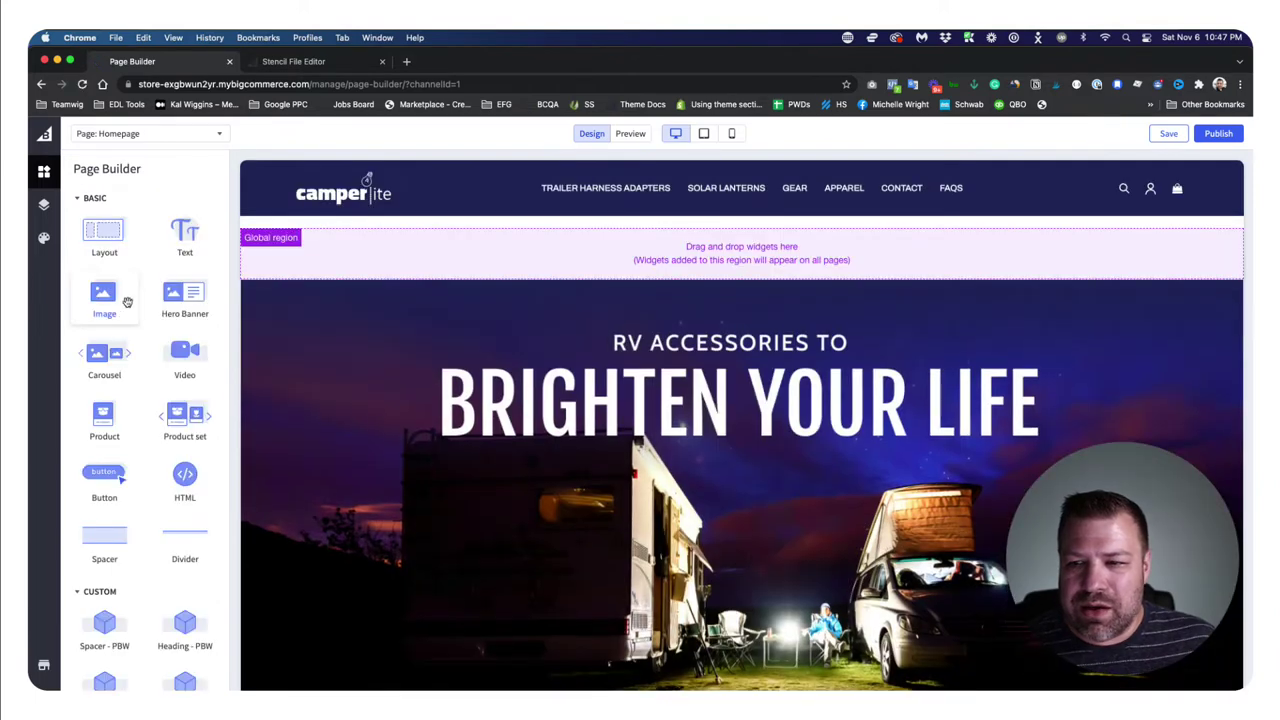
Step: Scroll through the Homepage's hero, HTML and image sections to the footer and back up
drag(127, 302, 494, 367)
scroll(494, 367, down, 6)
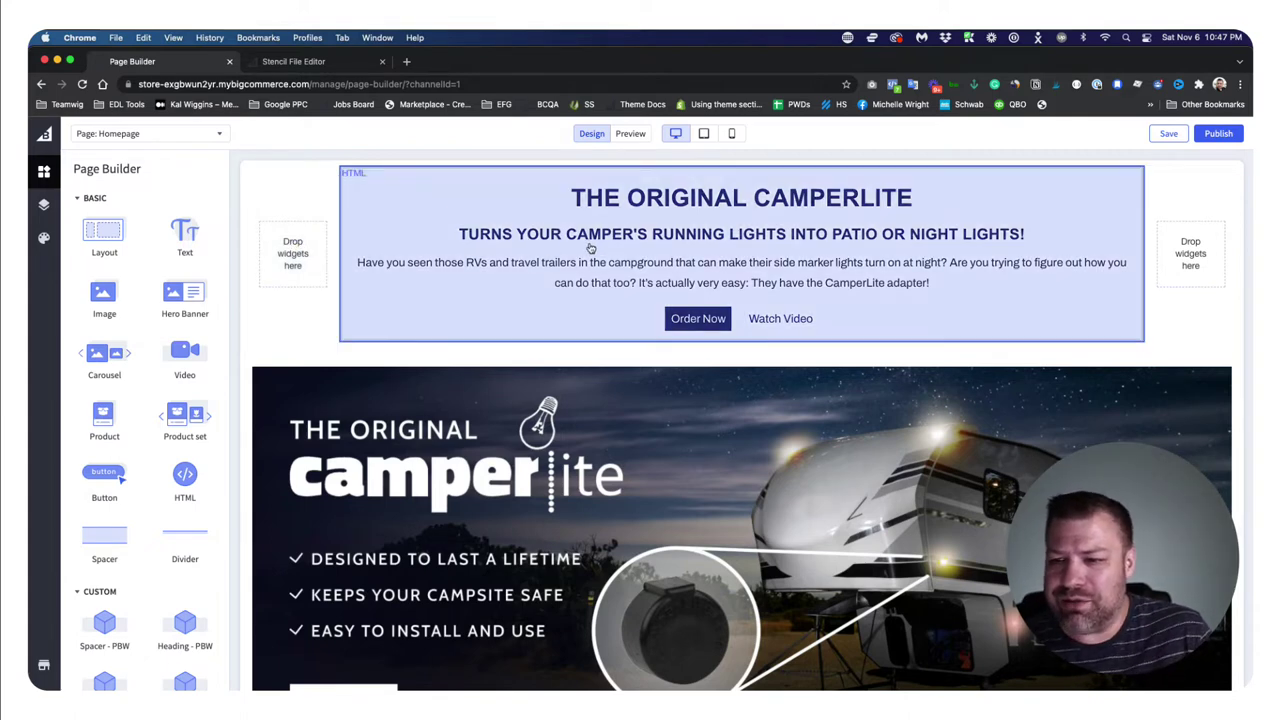
scroll(578, 344, down, 15)
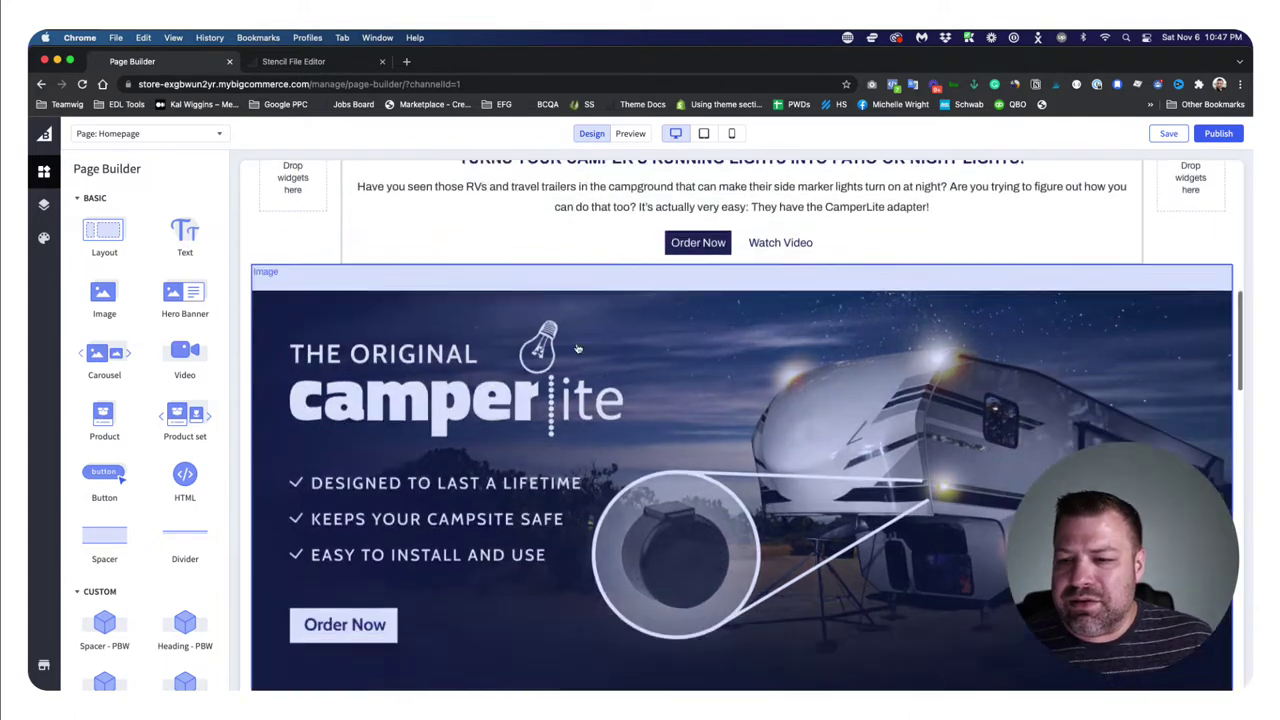
scroll(578, 344, down, 5)
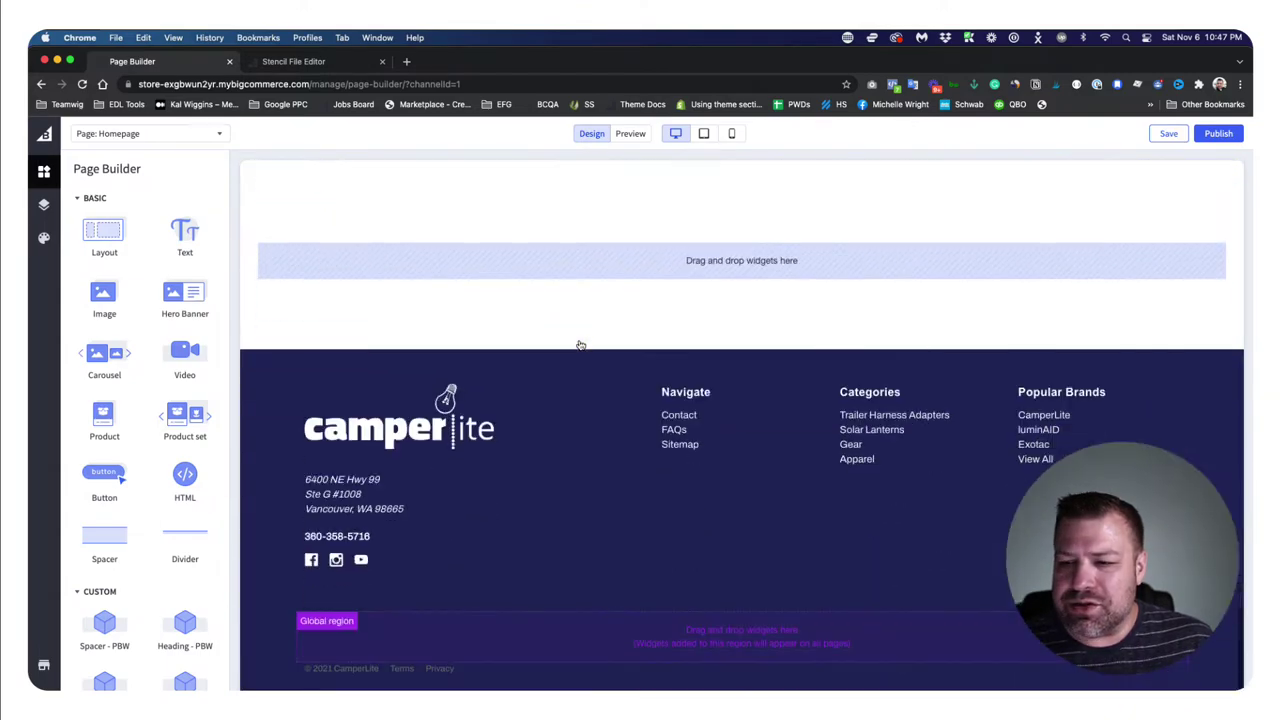
scroll(578, 344, up, 20)
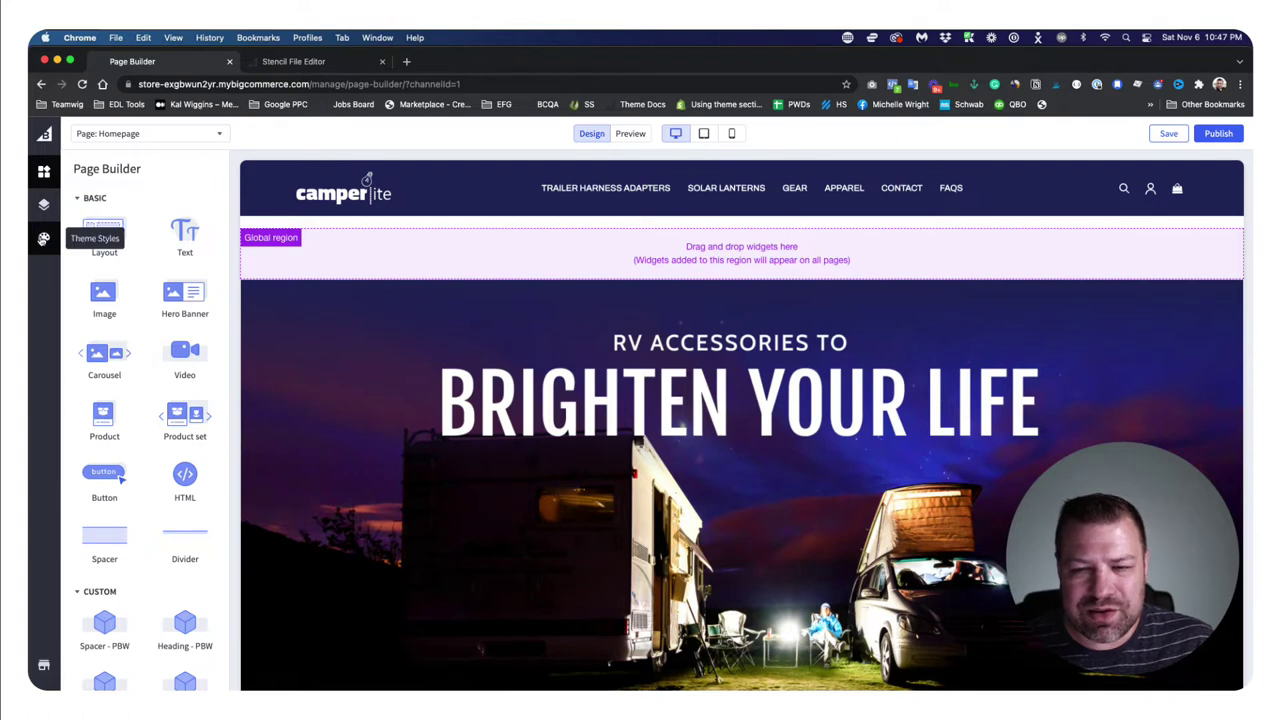
Step: Look over the Theme Styles Header & Footer settings, then bring up the Layers panel
click(43, 239)
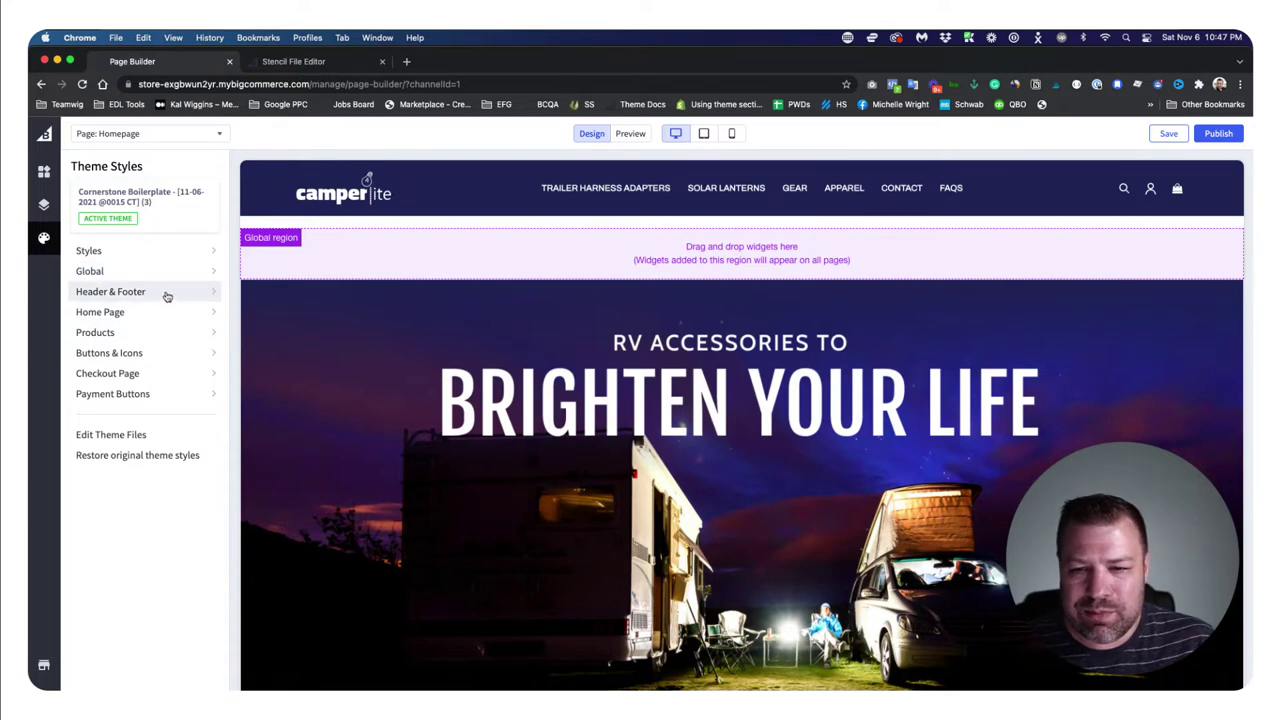
click(167, 296)
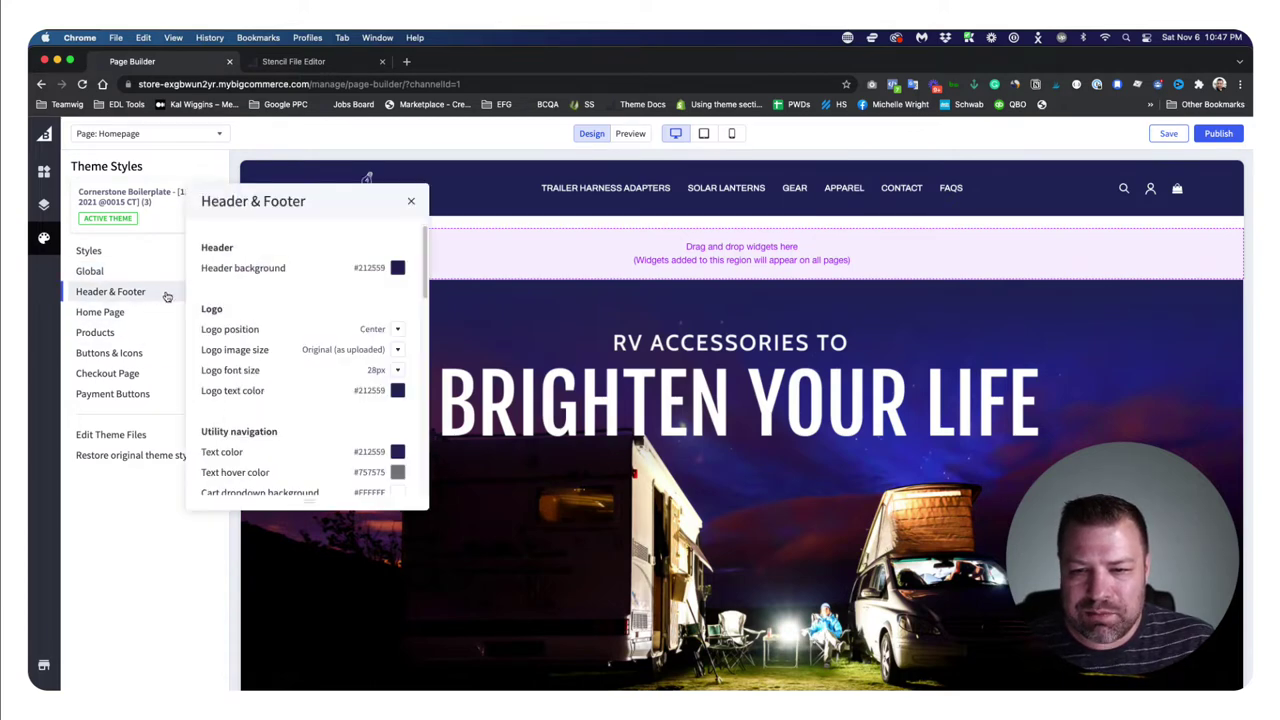
click(410, 203)
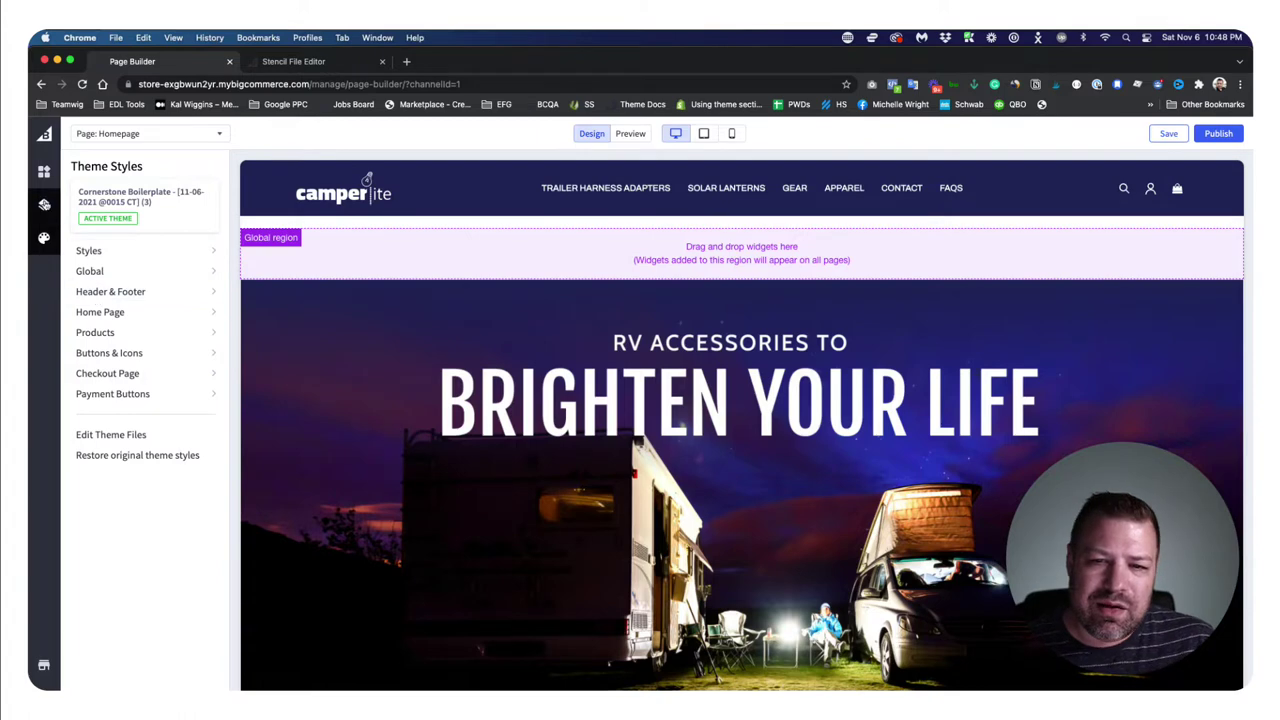
click(44, 204)
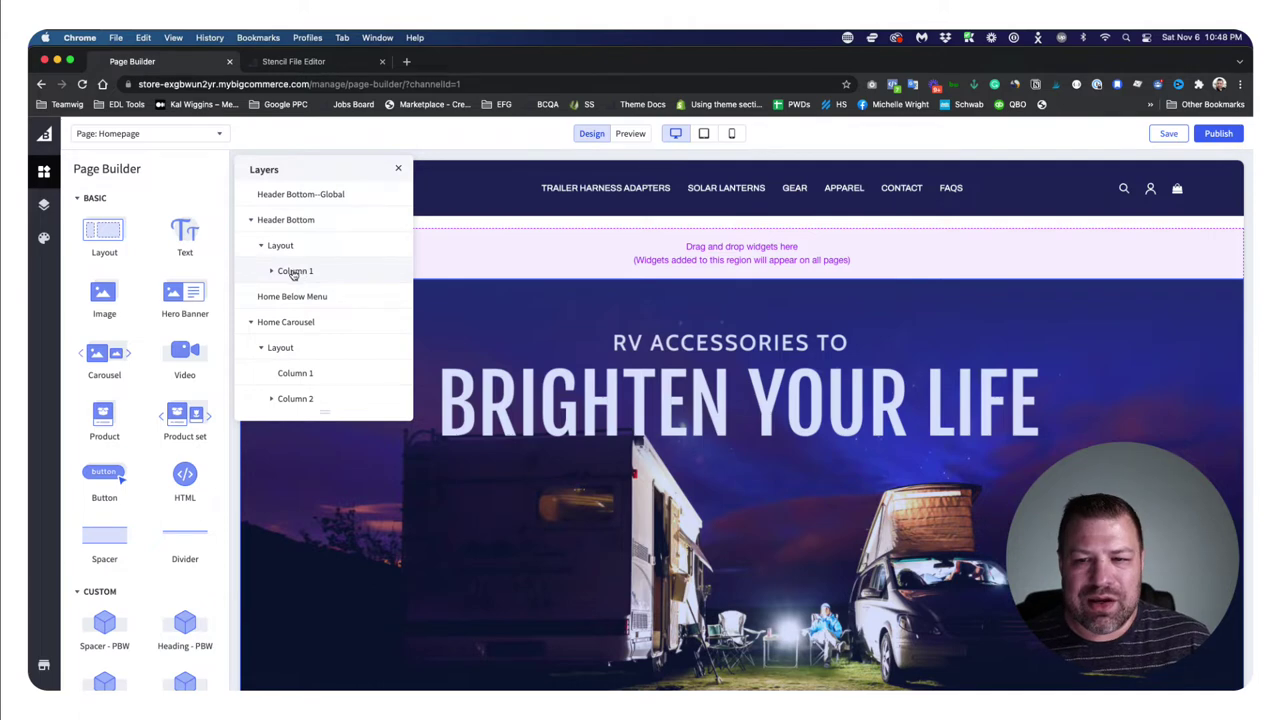
click(273, 272)
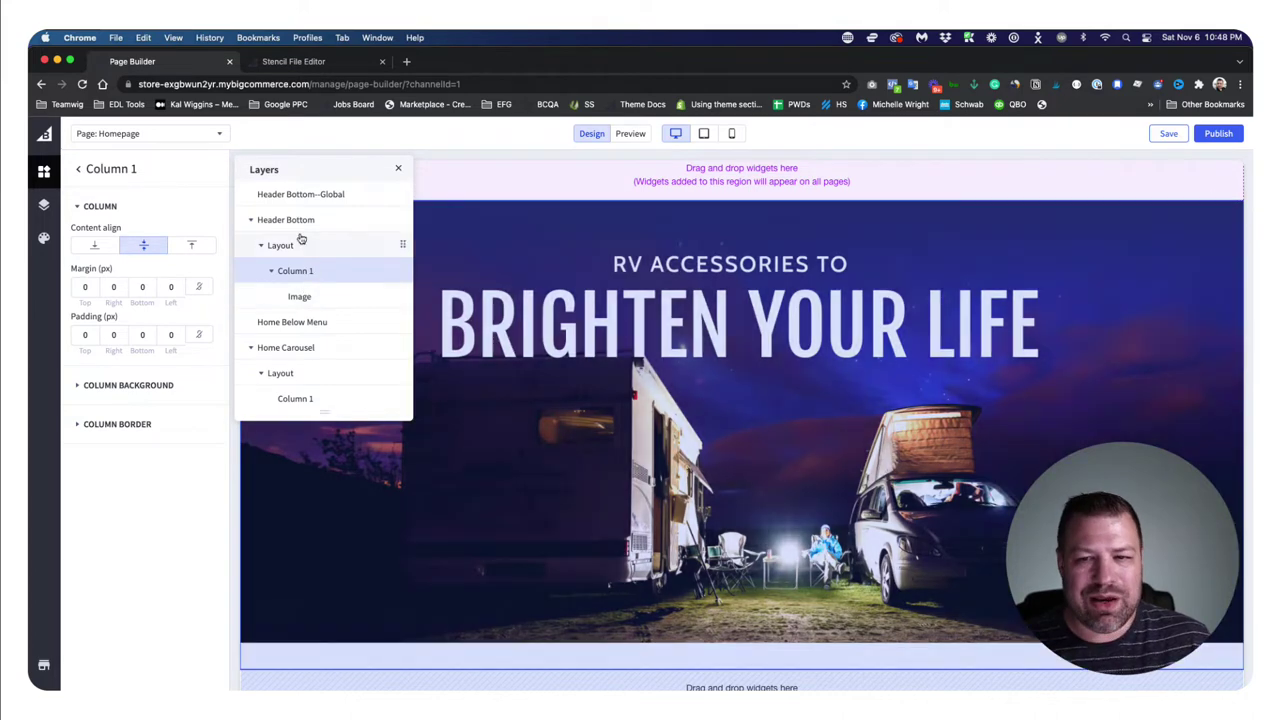
click(250, 220)
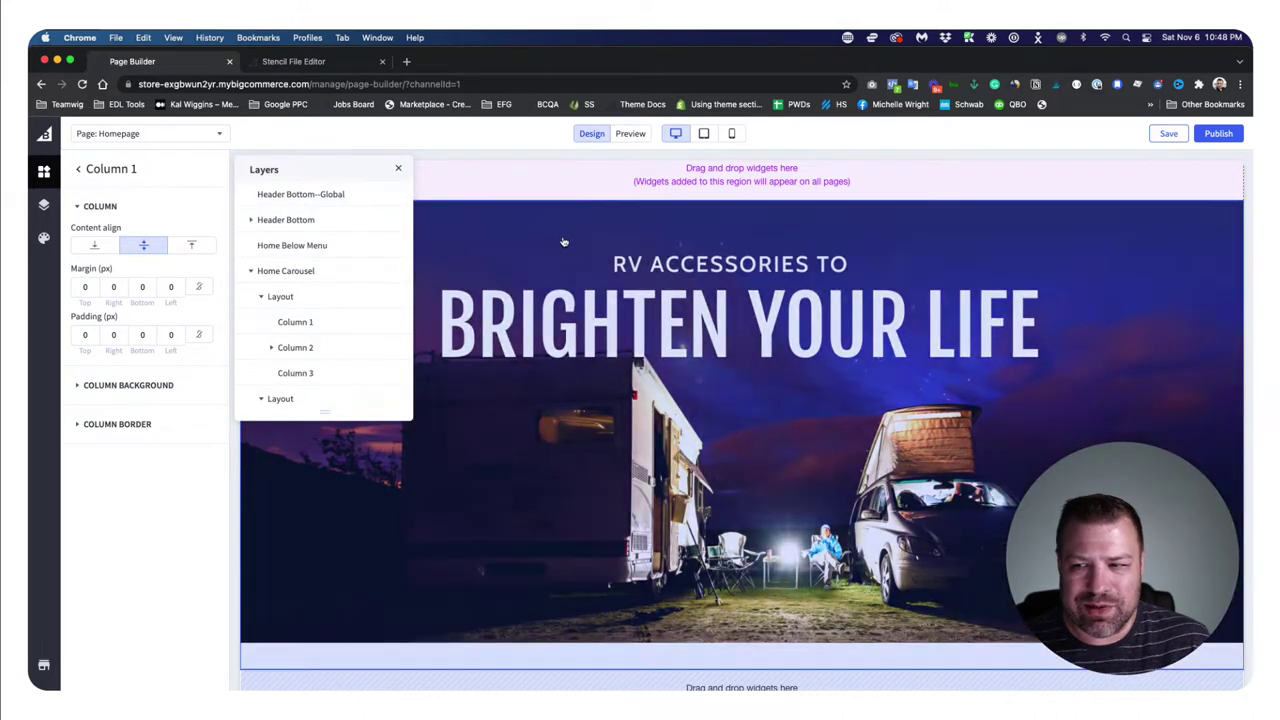
scroll(563, 243, up, 2)
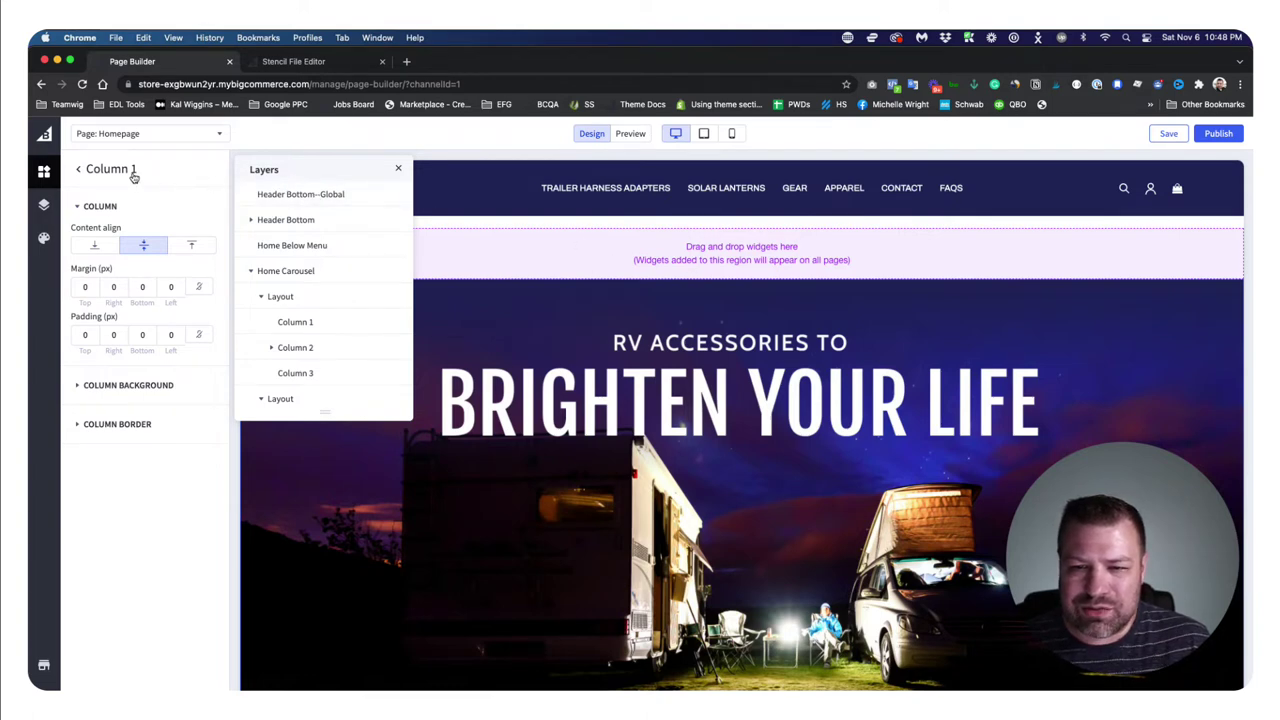
click(78, 168)
click(79, 167)
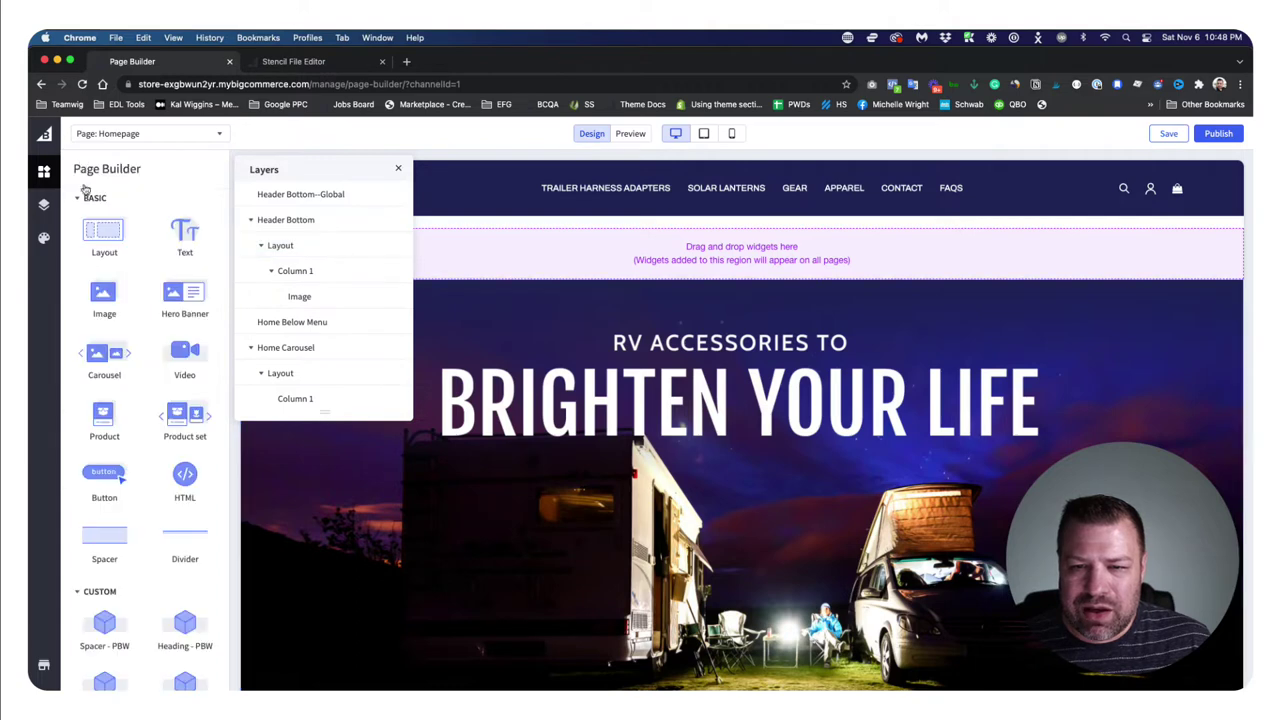
drag(185, 232, 553, 251)
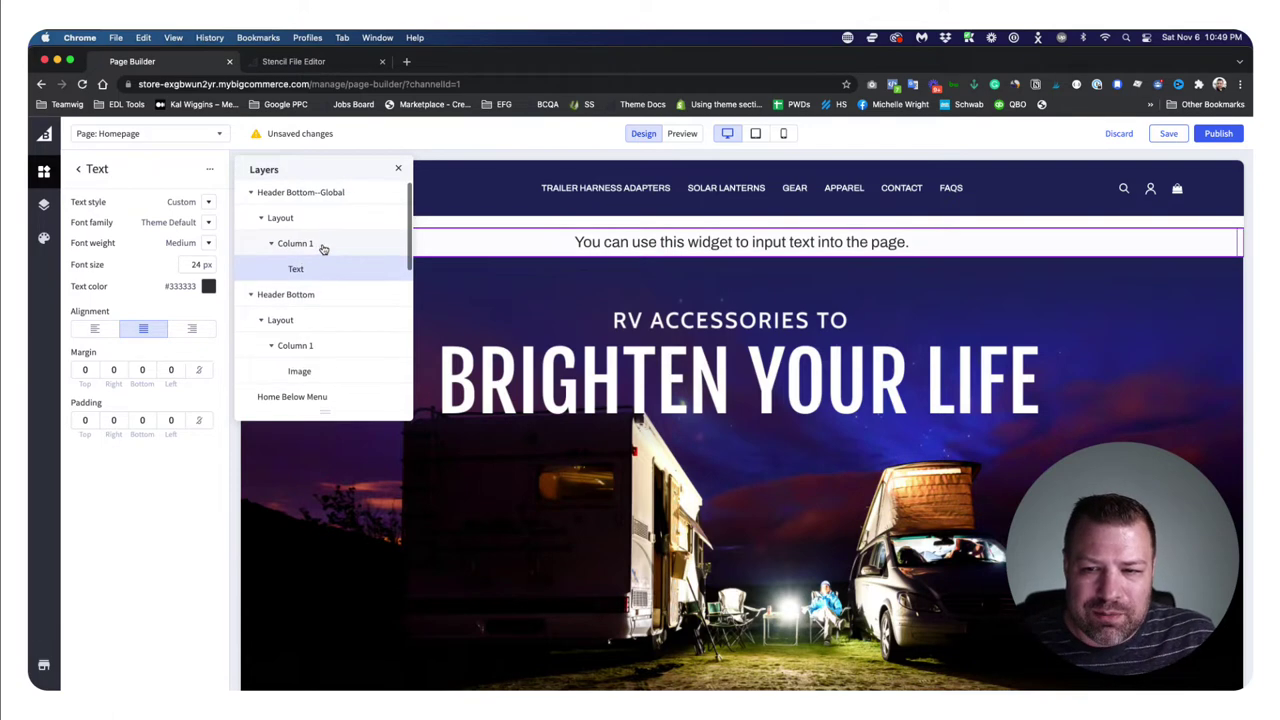
click(322, 245)
click(312, 269)
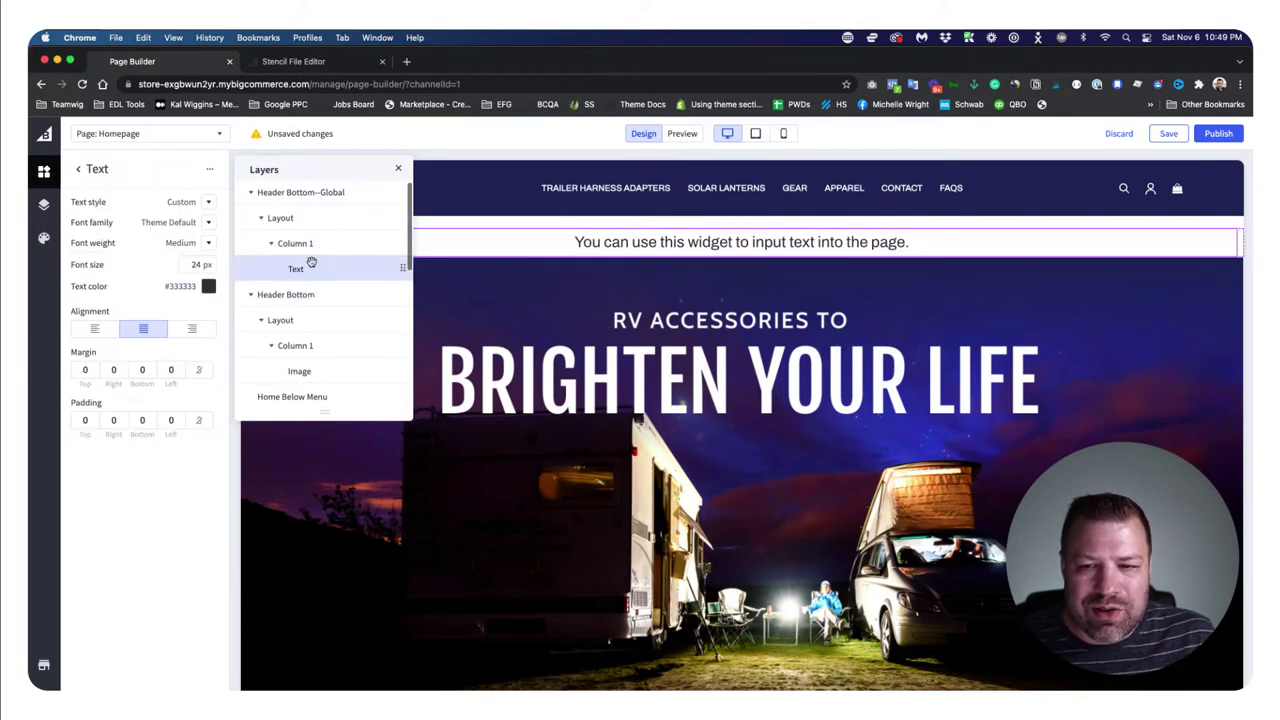
click(310, 246)
click(306, 214)
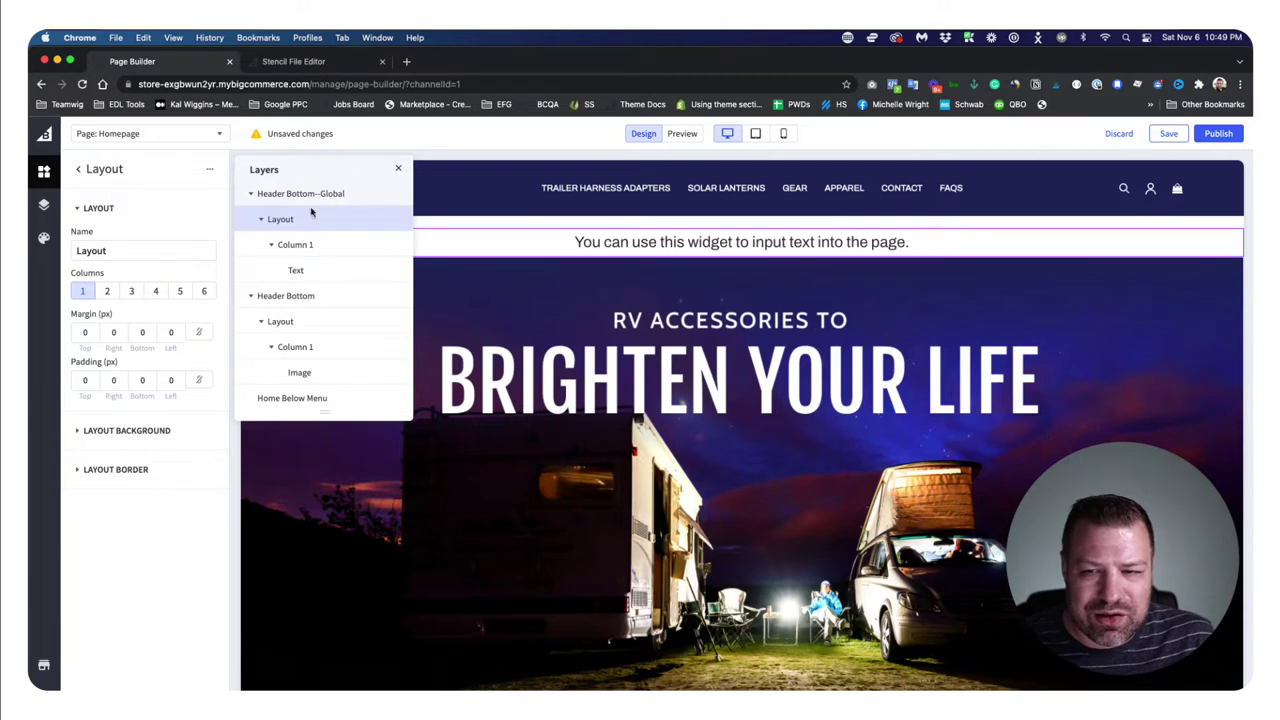
click(290, 244)
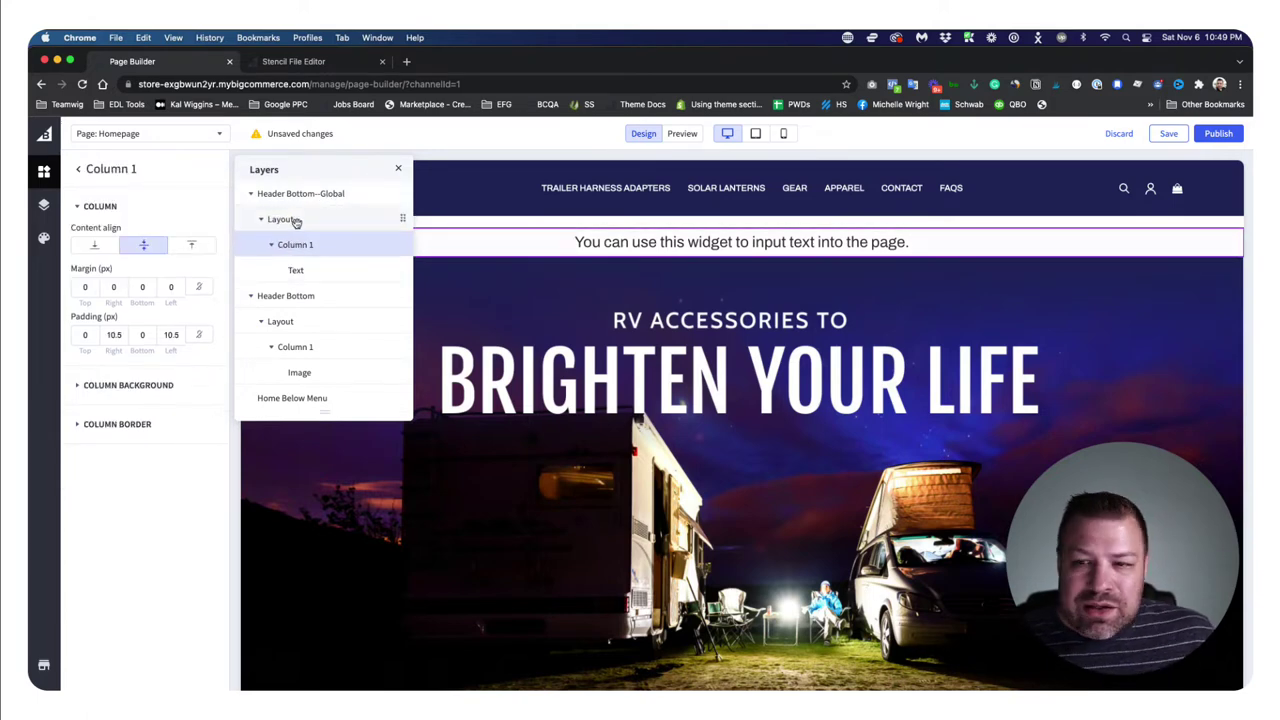
click(543, 238)
click(209, 169)
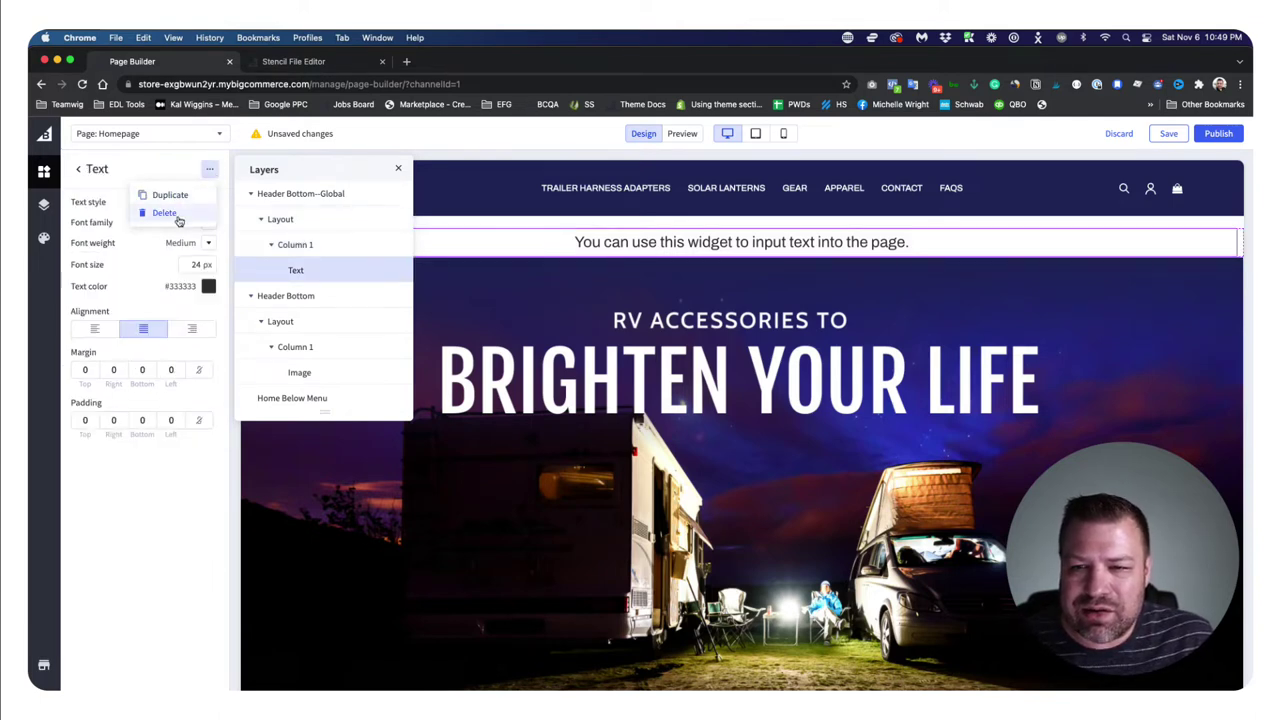
click(175, 213)
click(333, 244)
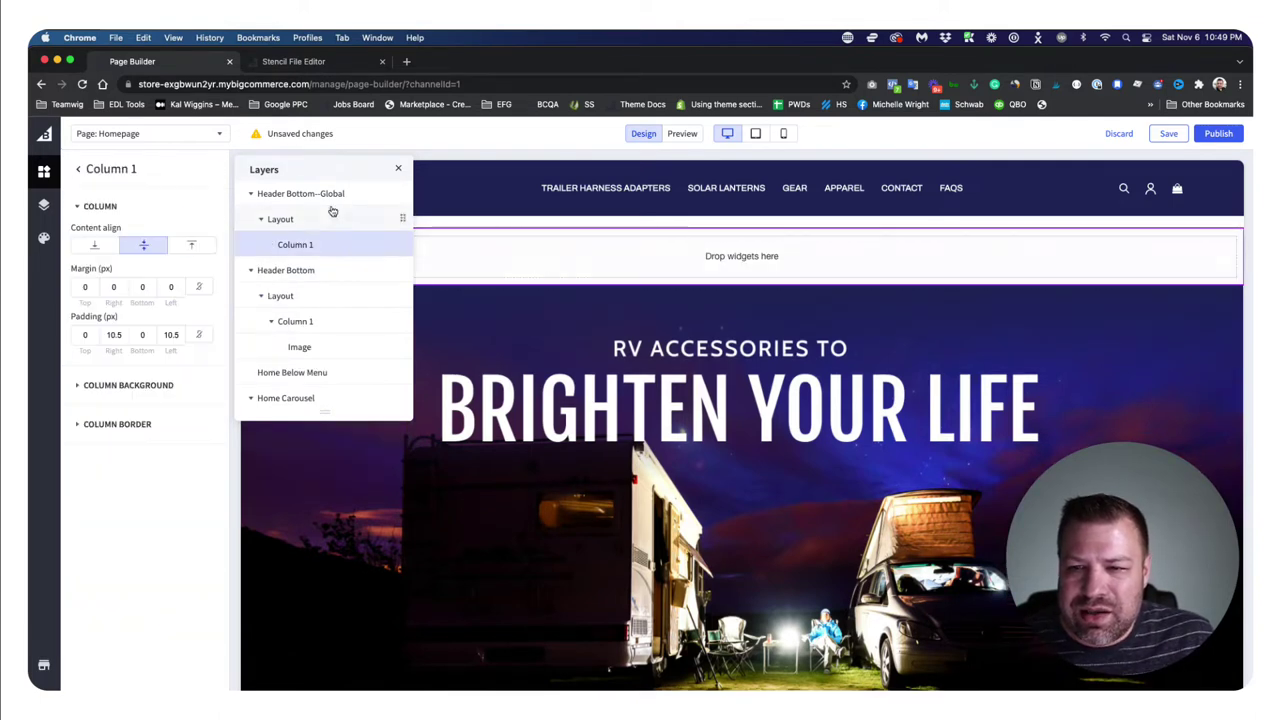
click(198, 168)
click(209, 169)
click(185, 199)
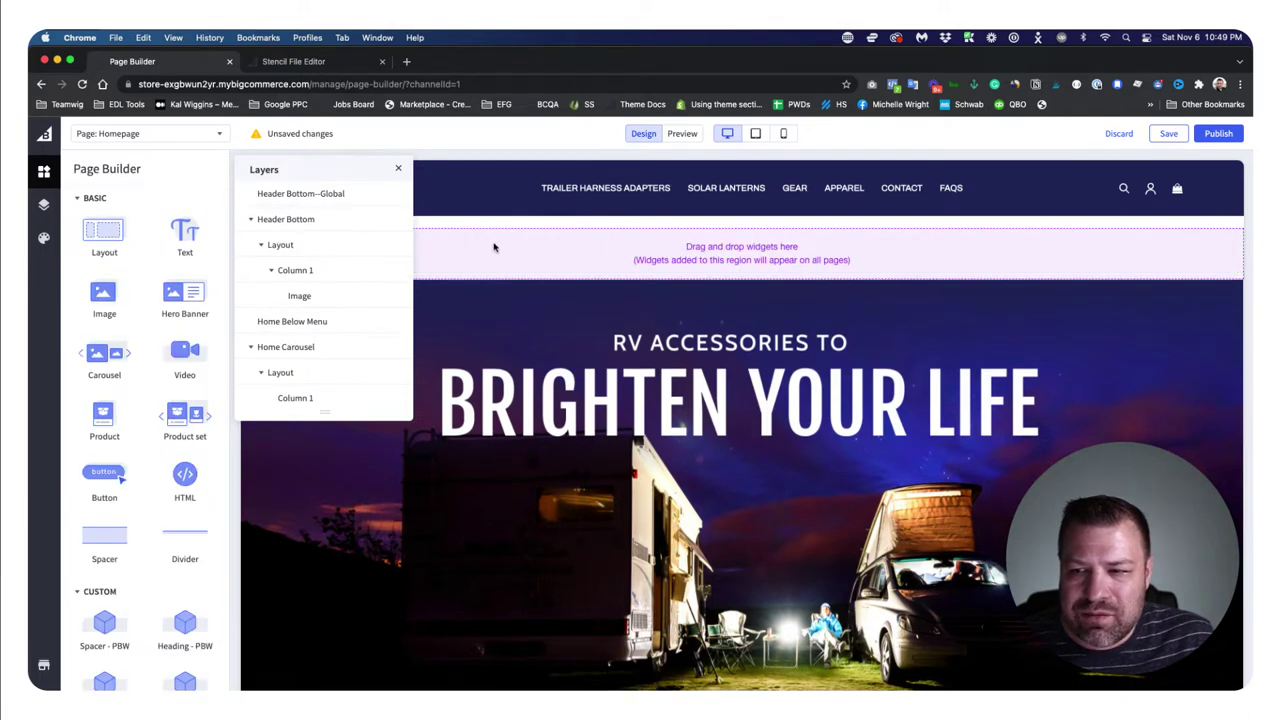
Step: Add a two-column layout to Header Bottom–Global with Image in Column 1 and Text in Column 2
drag(106, 232, 604, 262)
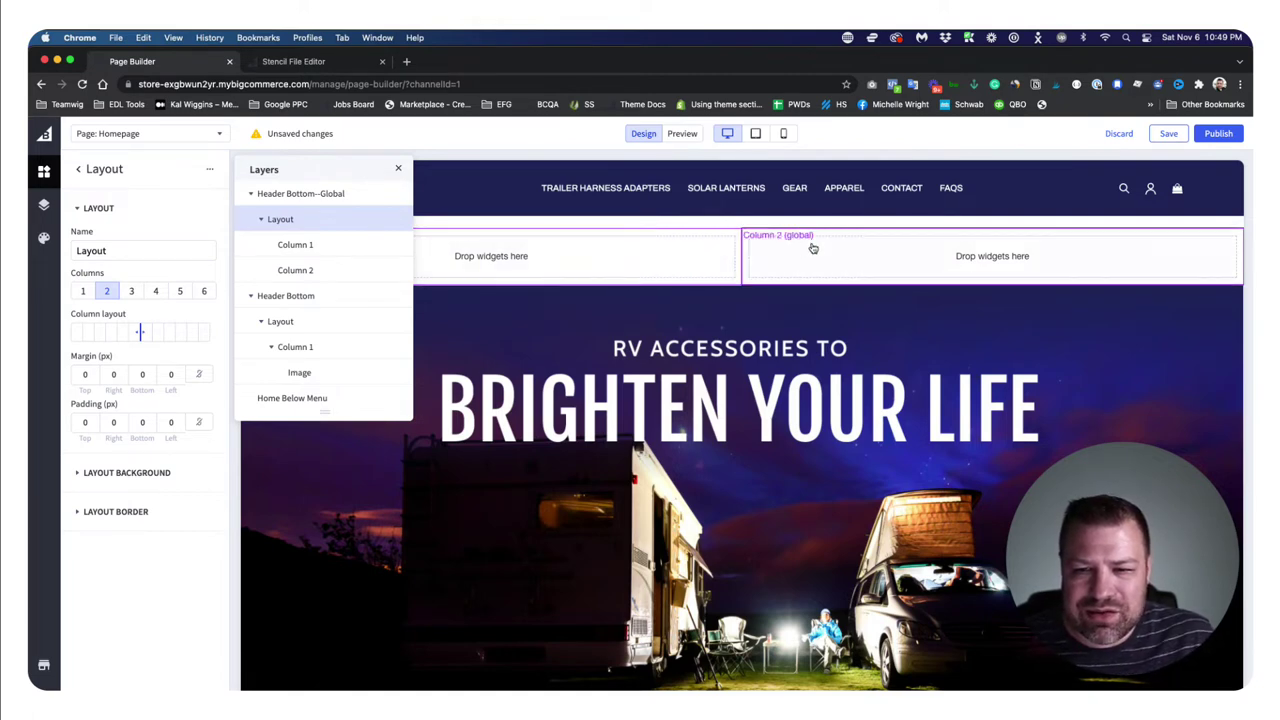
click(79, 169)
drag(182, 240, 849, 266)
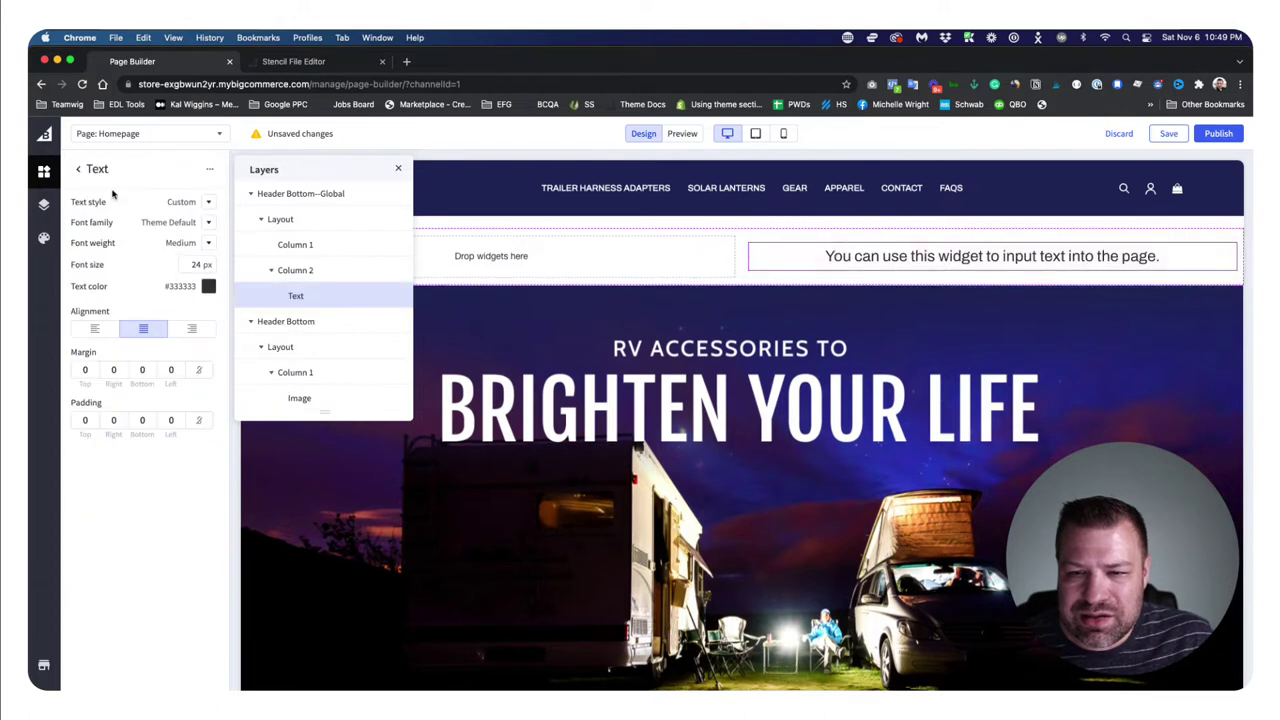
click(80, 170)
drag(104, 290, 484, 279)
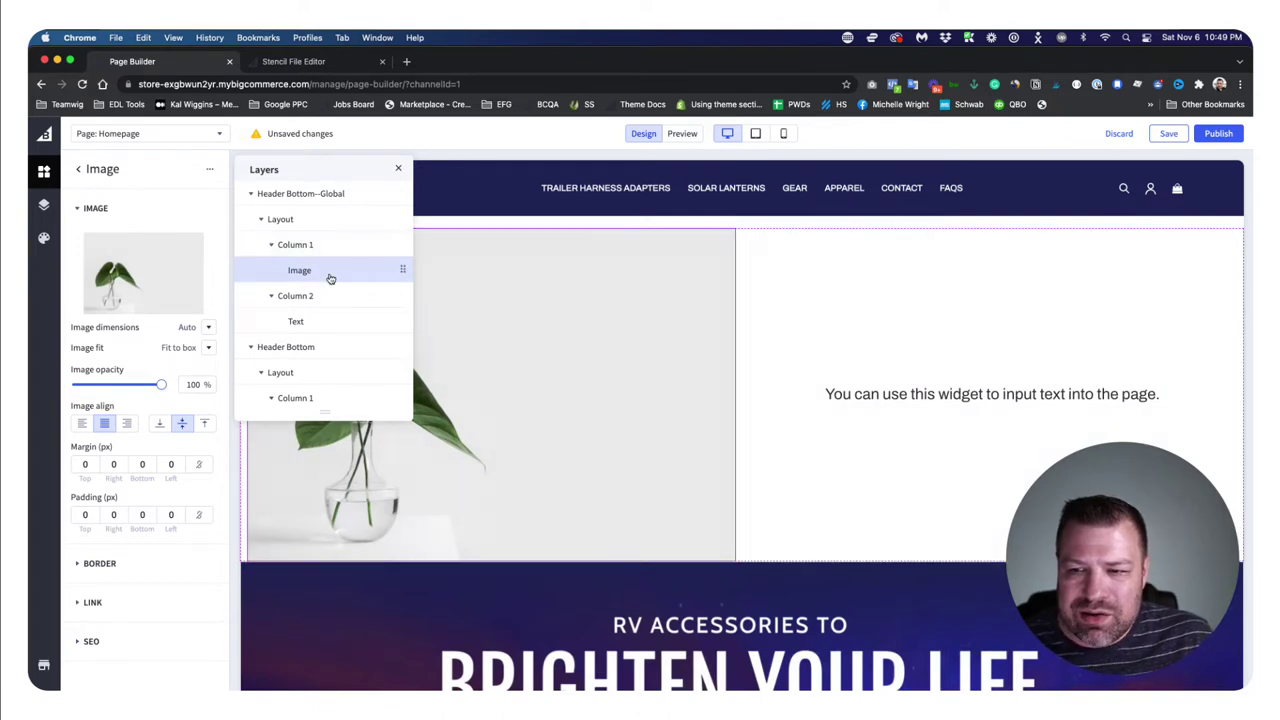
Step: Narrow the image column and give Column 1 10.5 right and left padding
click(285, 220)
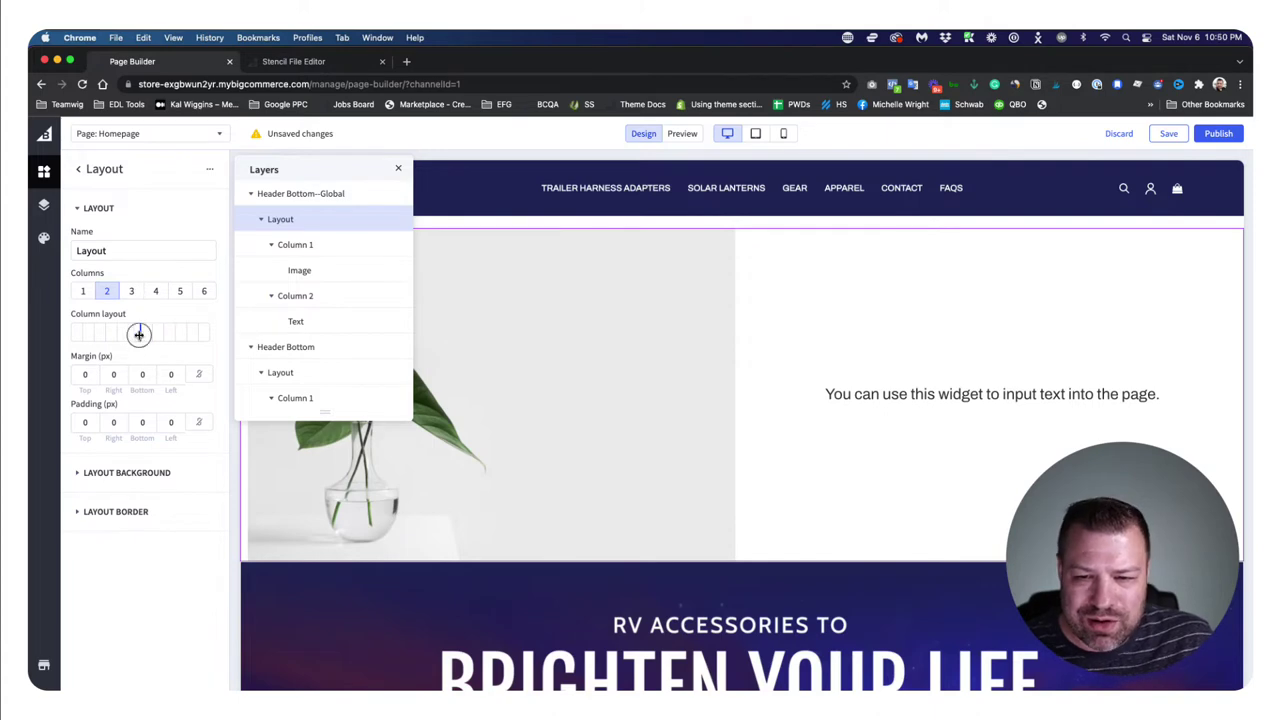
mouse_move(140, 333)
mouse_down()
mouse_move(125, 334)
mouse_move(163, 334)
mouse_move(122, 337)
mouse_up()
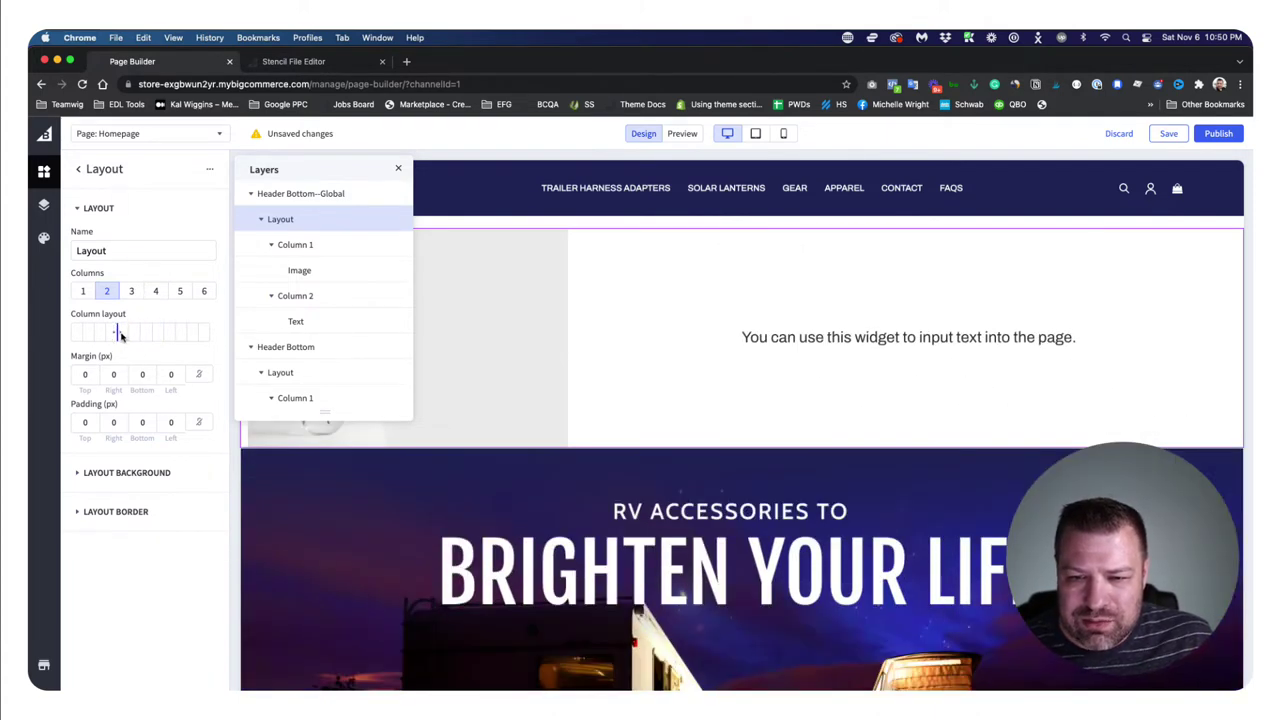
click(296, 245)
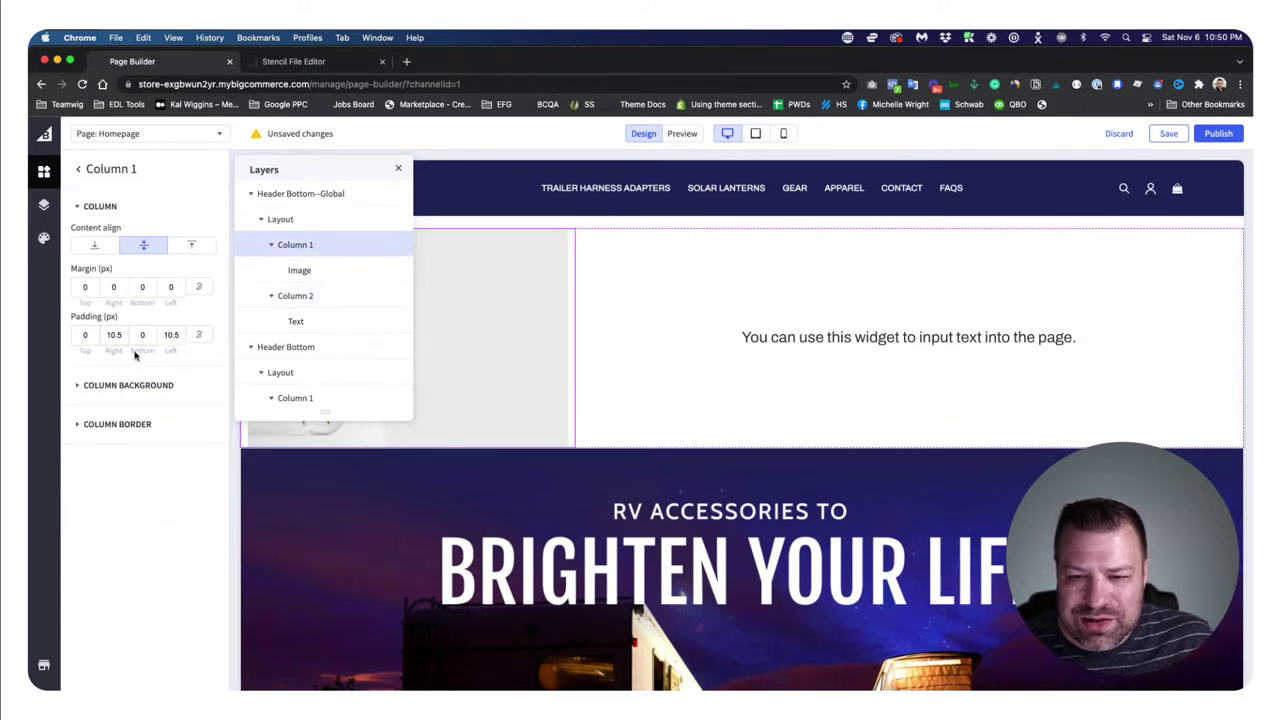
drag(108, 335, 127, 335)
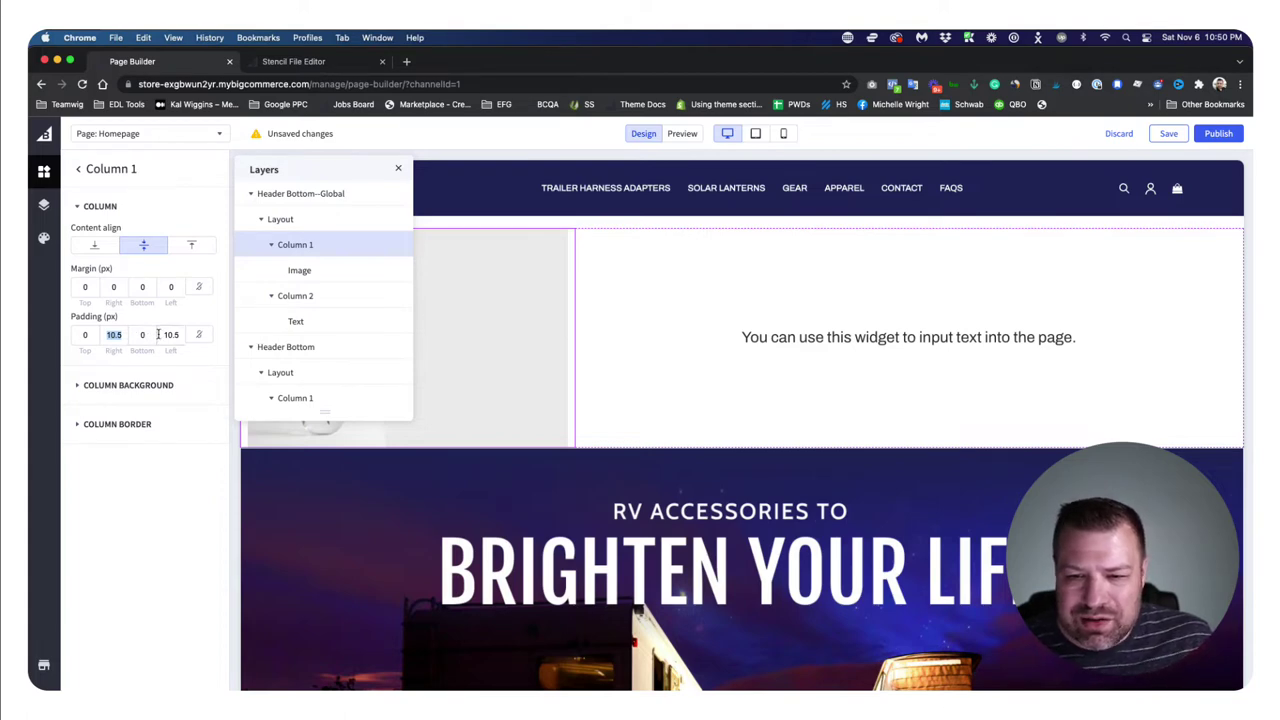
drag(160, 335, 127, 335)
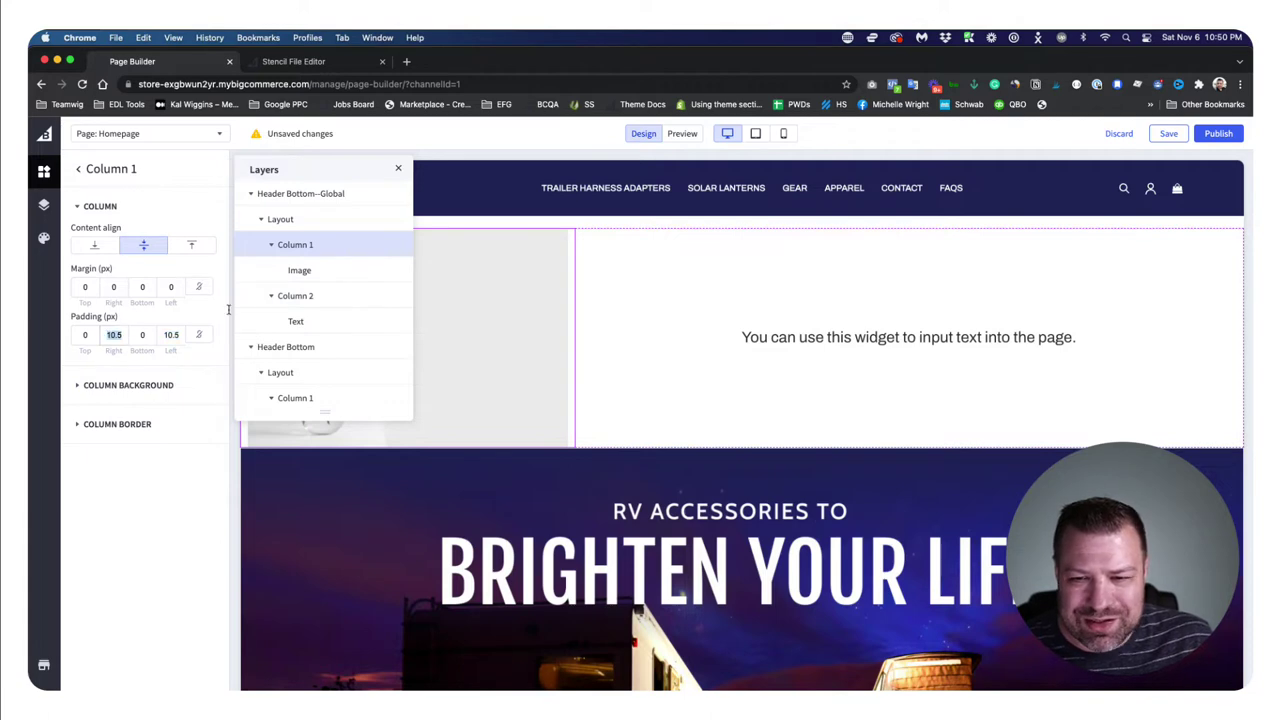
click(297, 300)
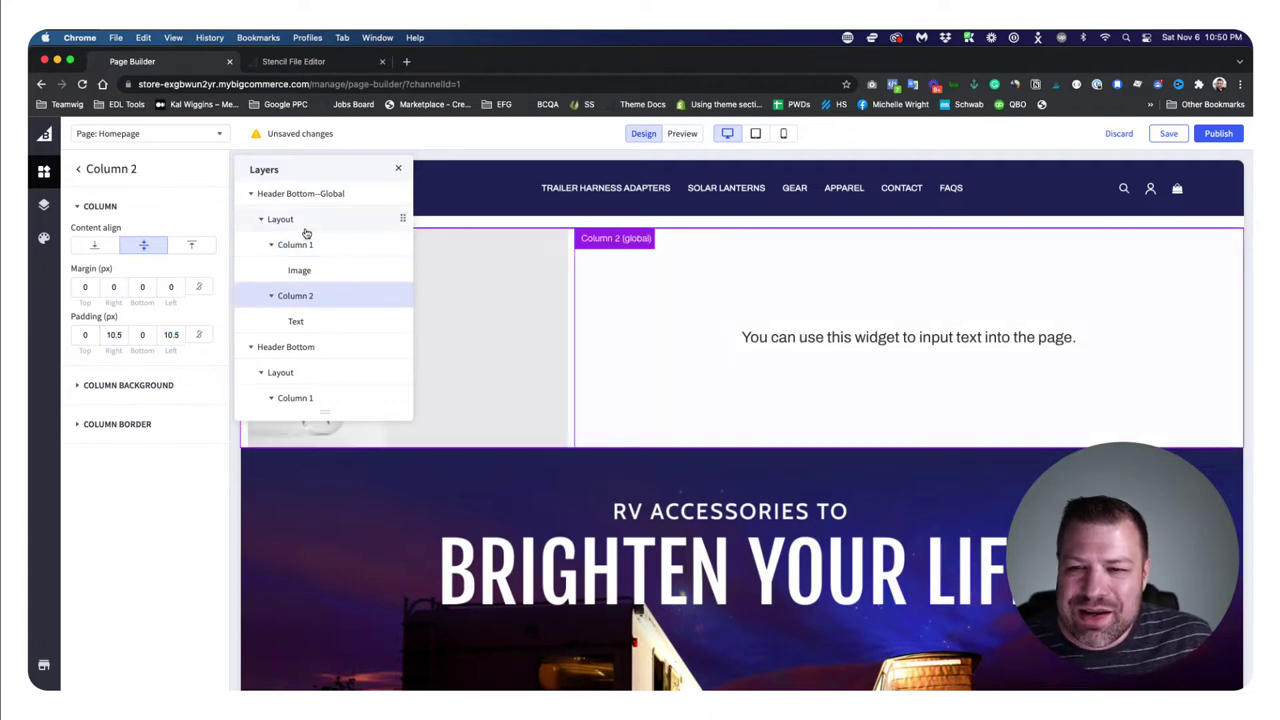
click(300, 269)
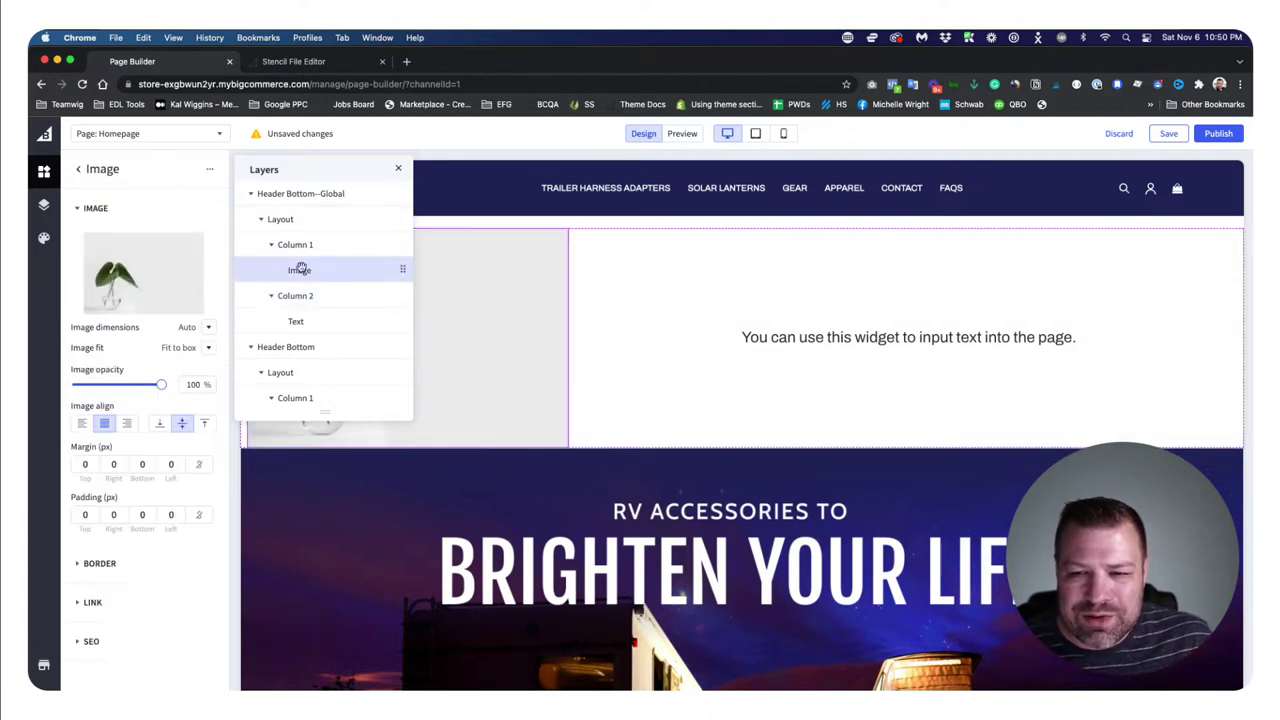
click(296, 321)
Step: Drag the plant Image layer into Column 2, dropping it above the Text widget
click(474, 266)
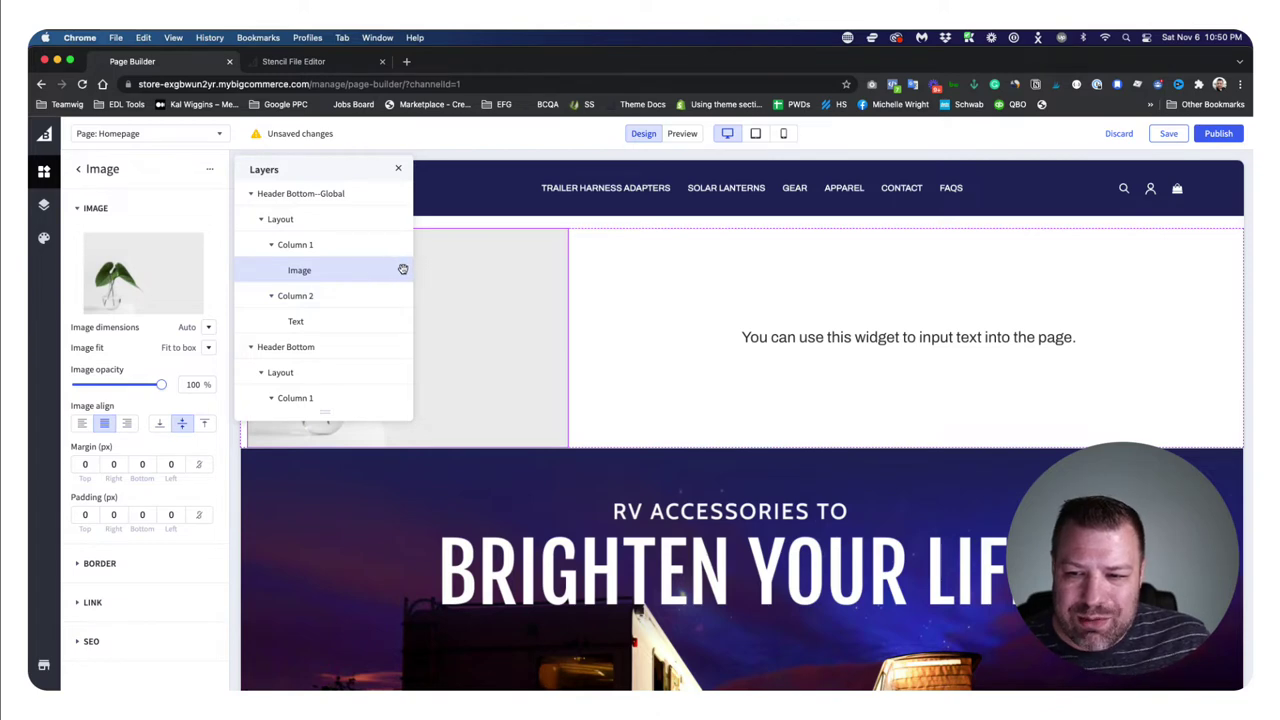
drag(402, 269, 397, 298)
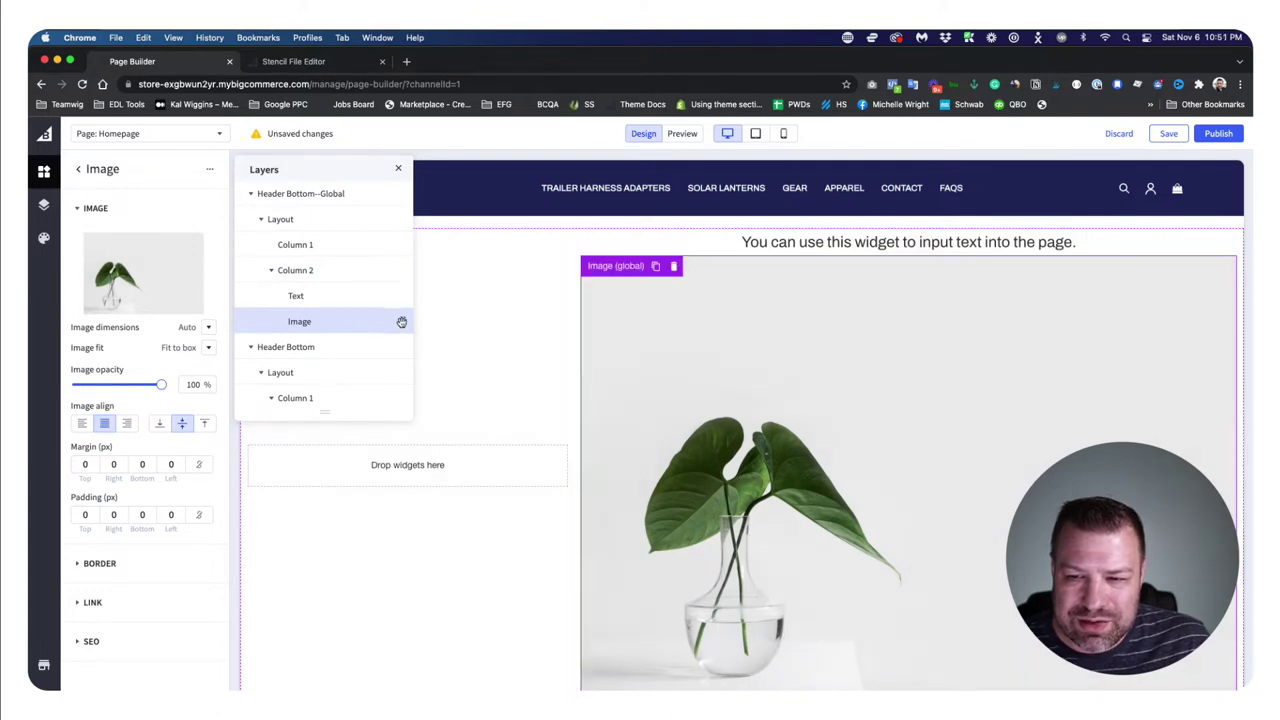
drag(401, 321, 398, 294)
scroll(634, 357, down, 2)
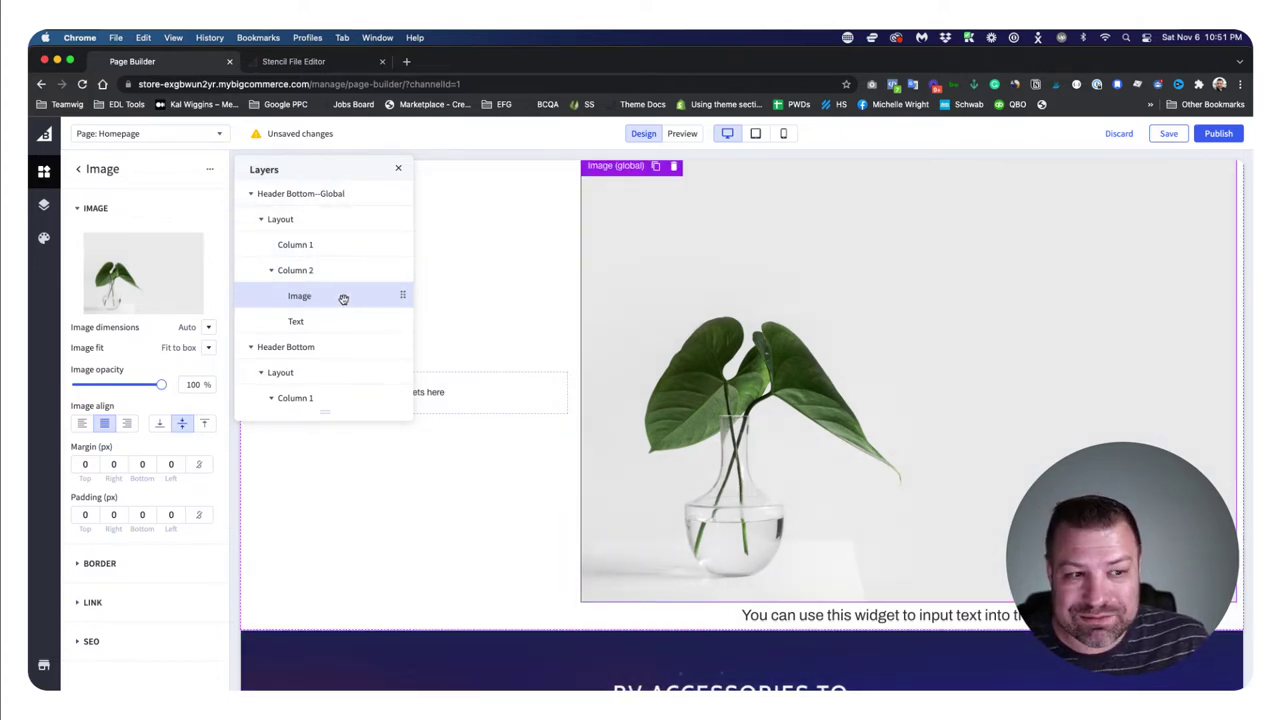
click(331, 222)
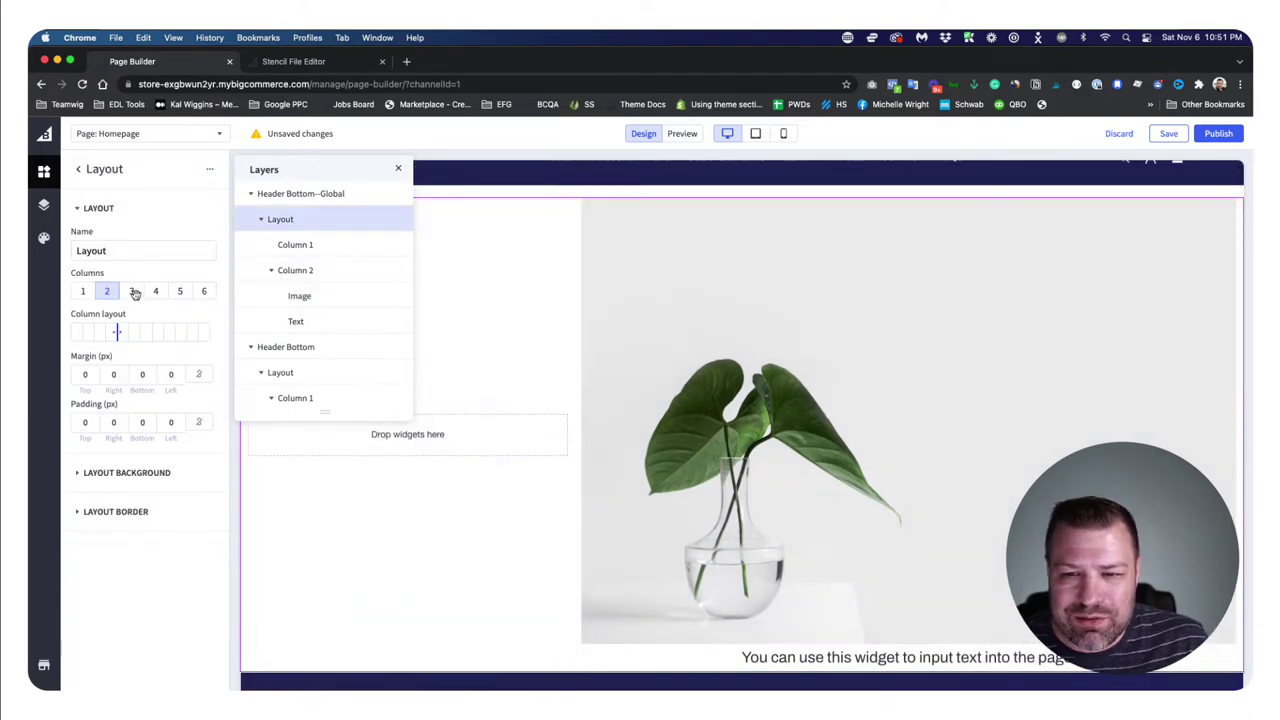
Step: Switch the layout to 3 columns, move Text into Column 3, then settle back on 2 columns
click(132, 291)
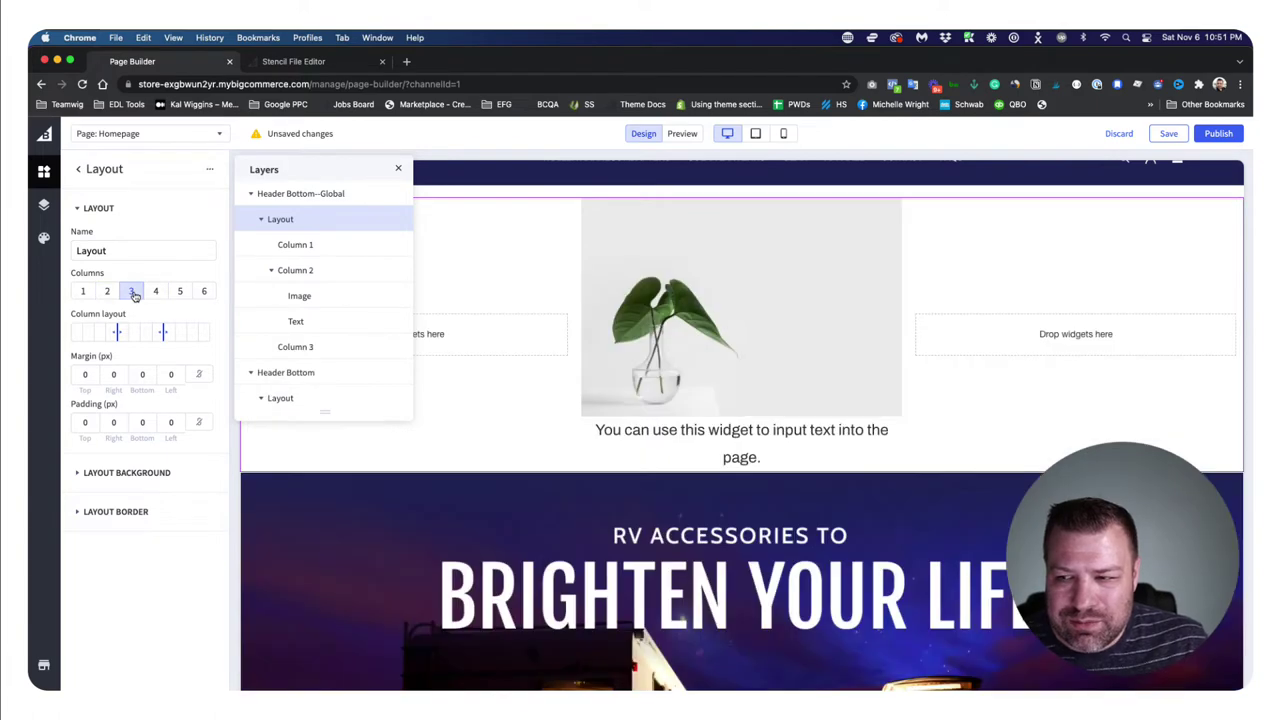
click(107, 291)
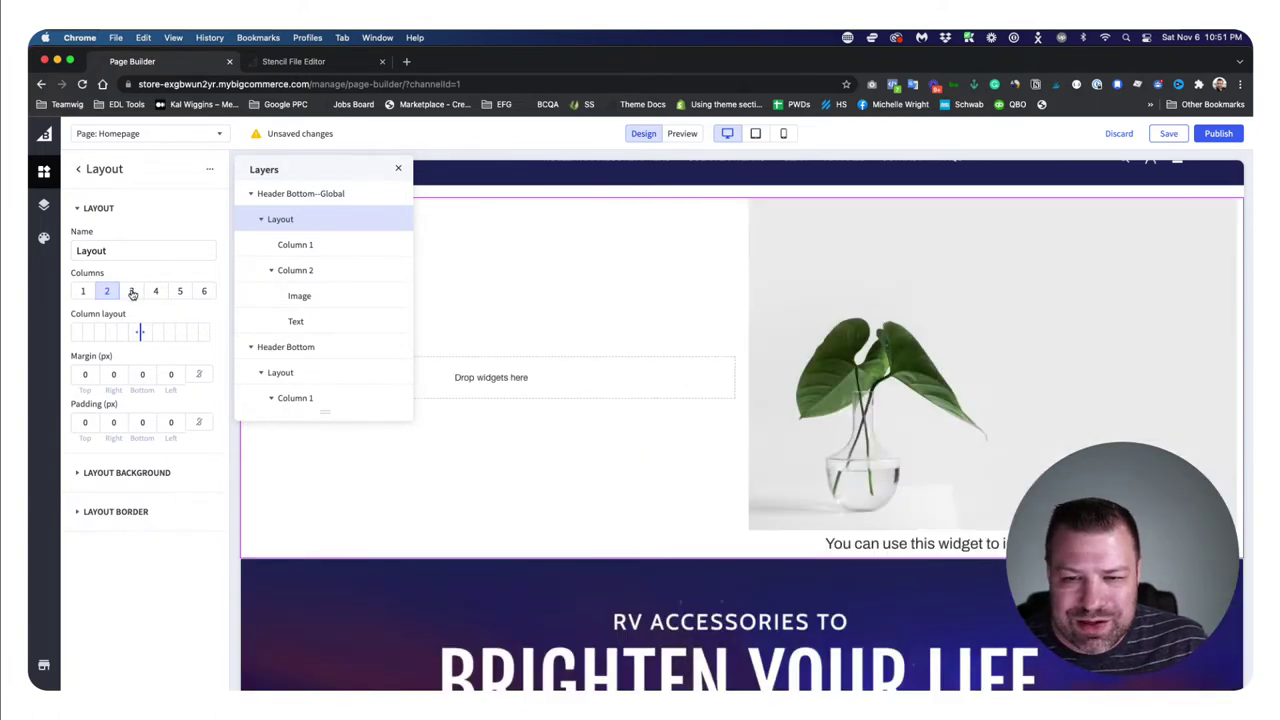
click(132, 291)
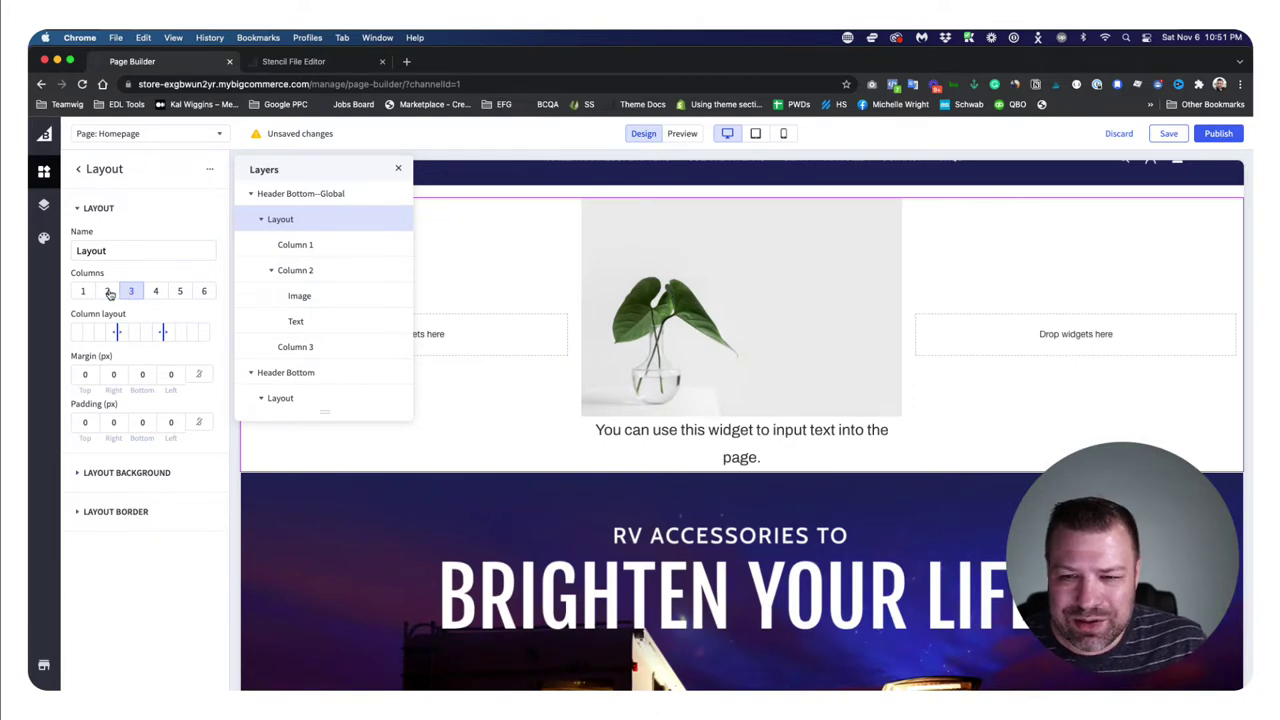
click(108, 291)
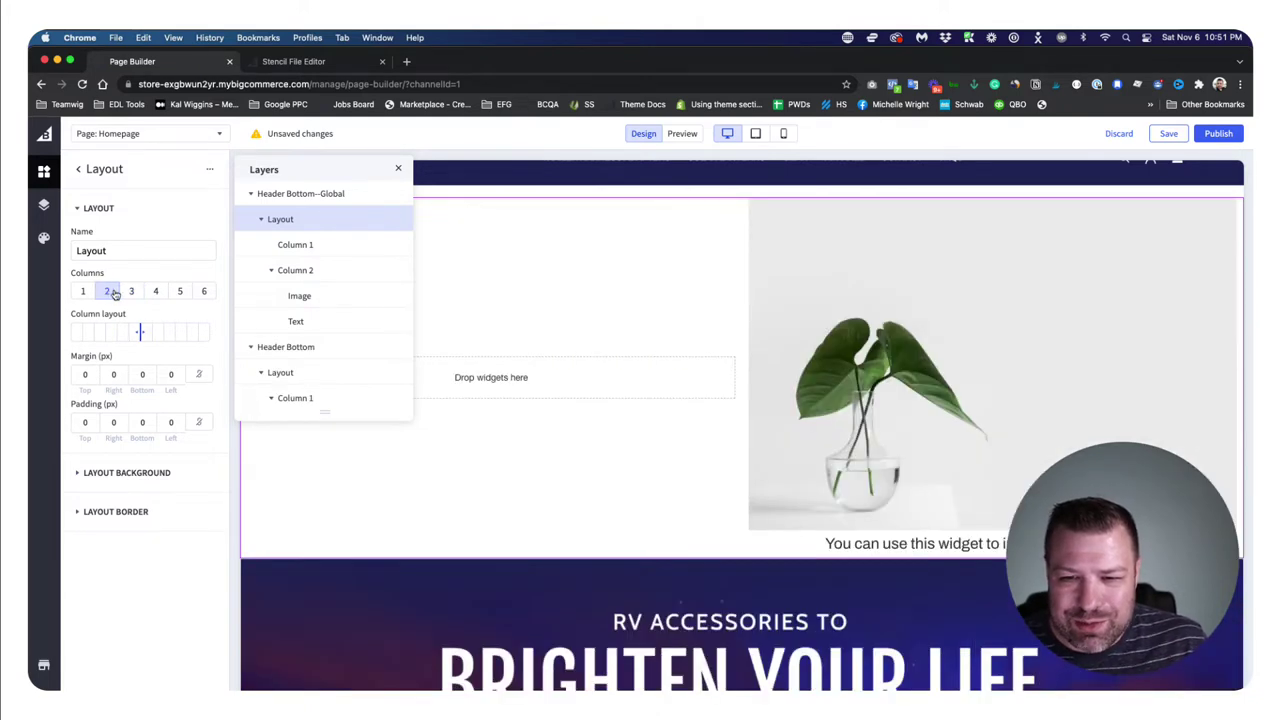
click(131, 291)
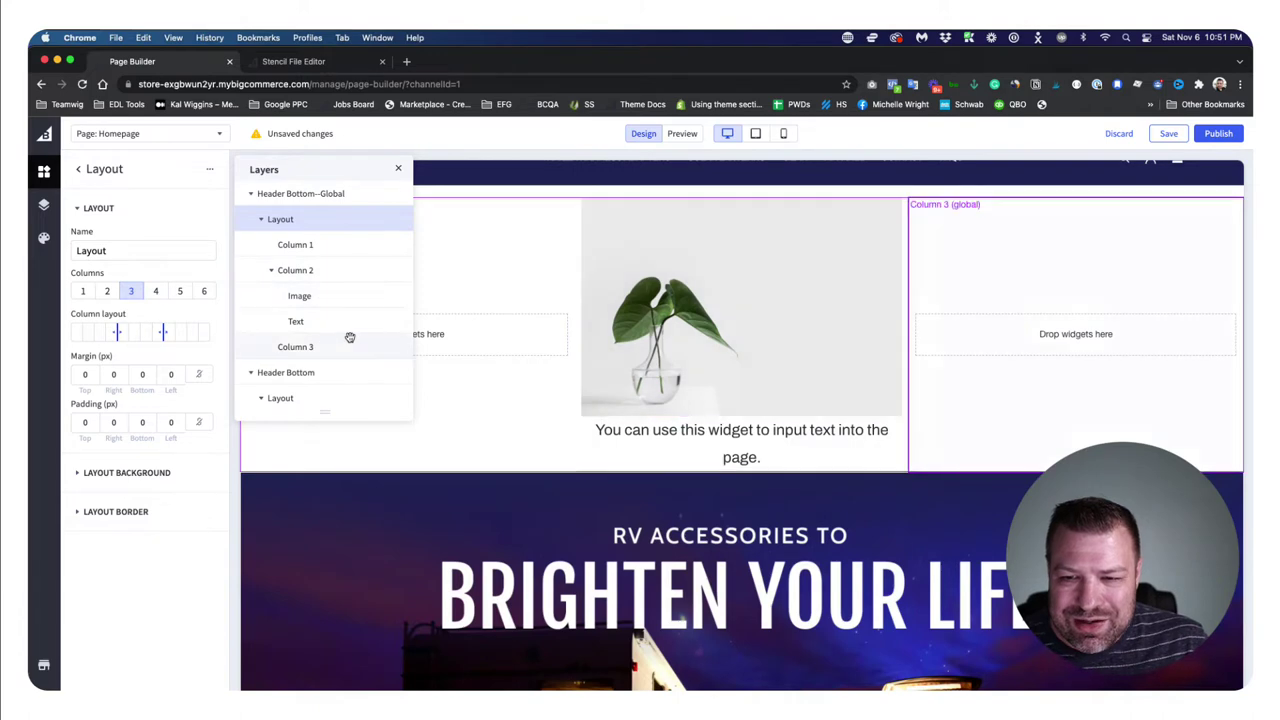
drag(403, 320, 397, 343)
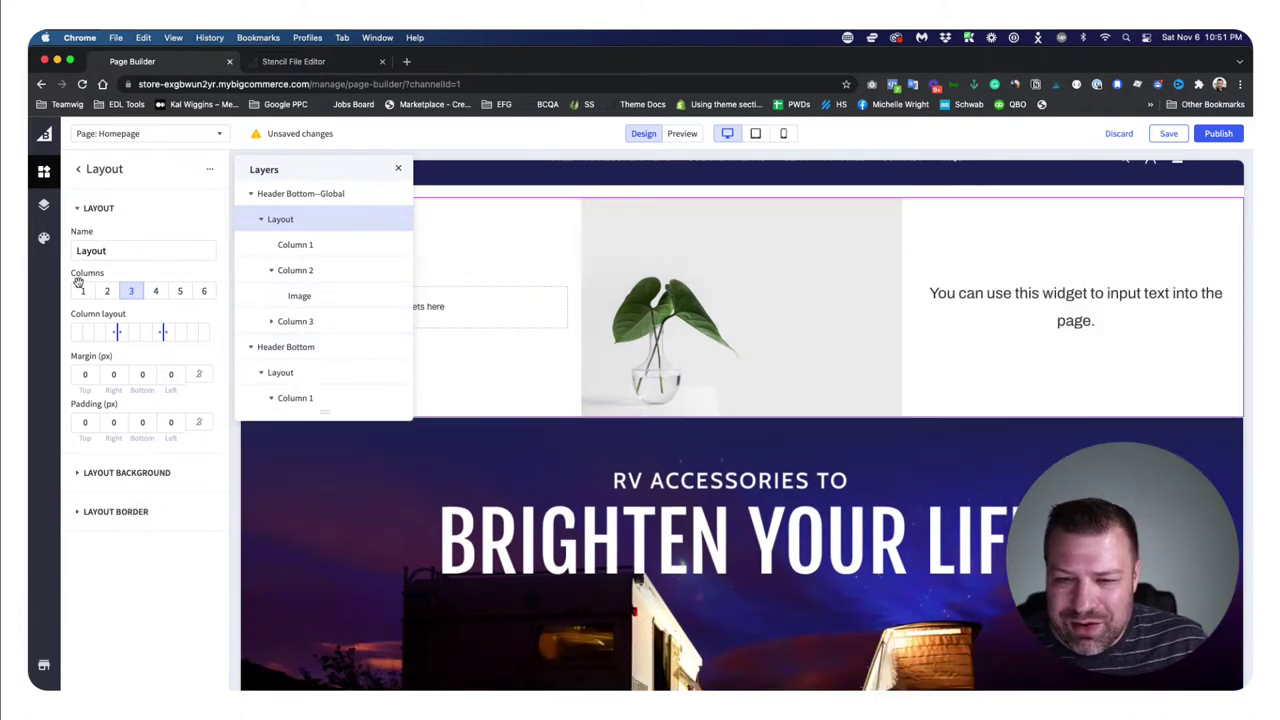
click(108, 292)
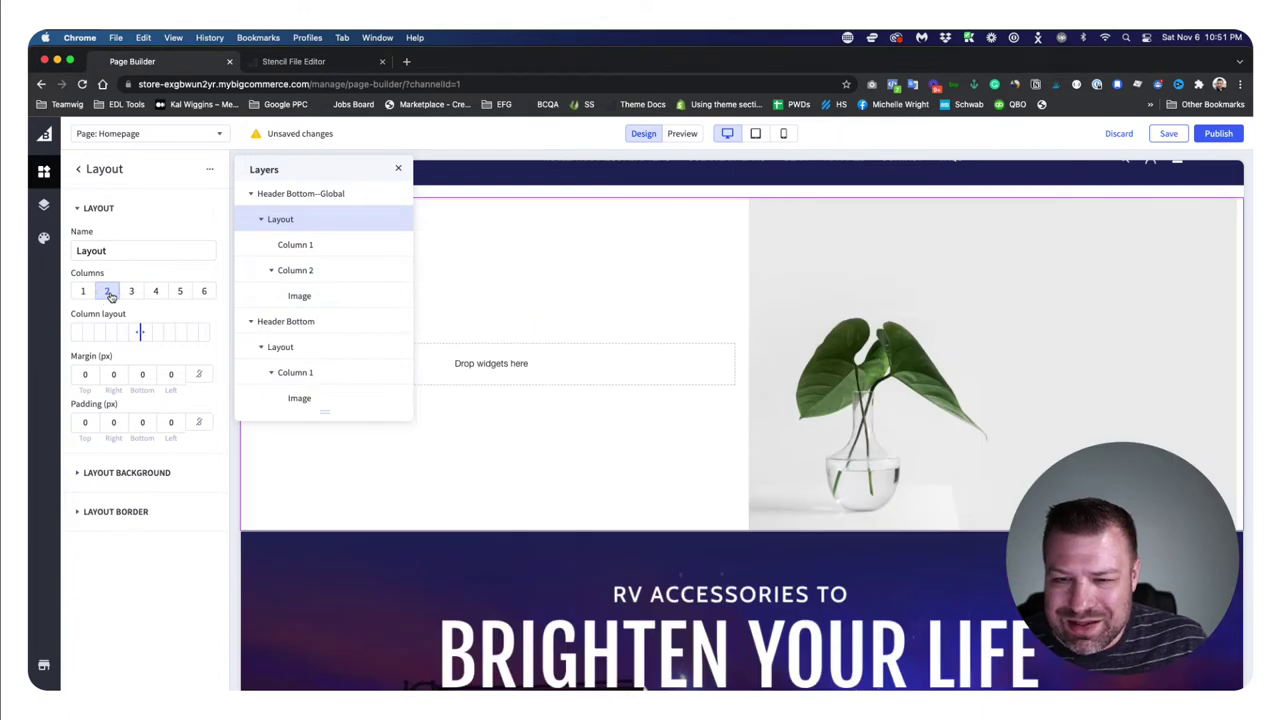
click(132, 292)
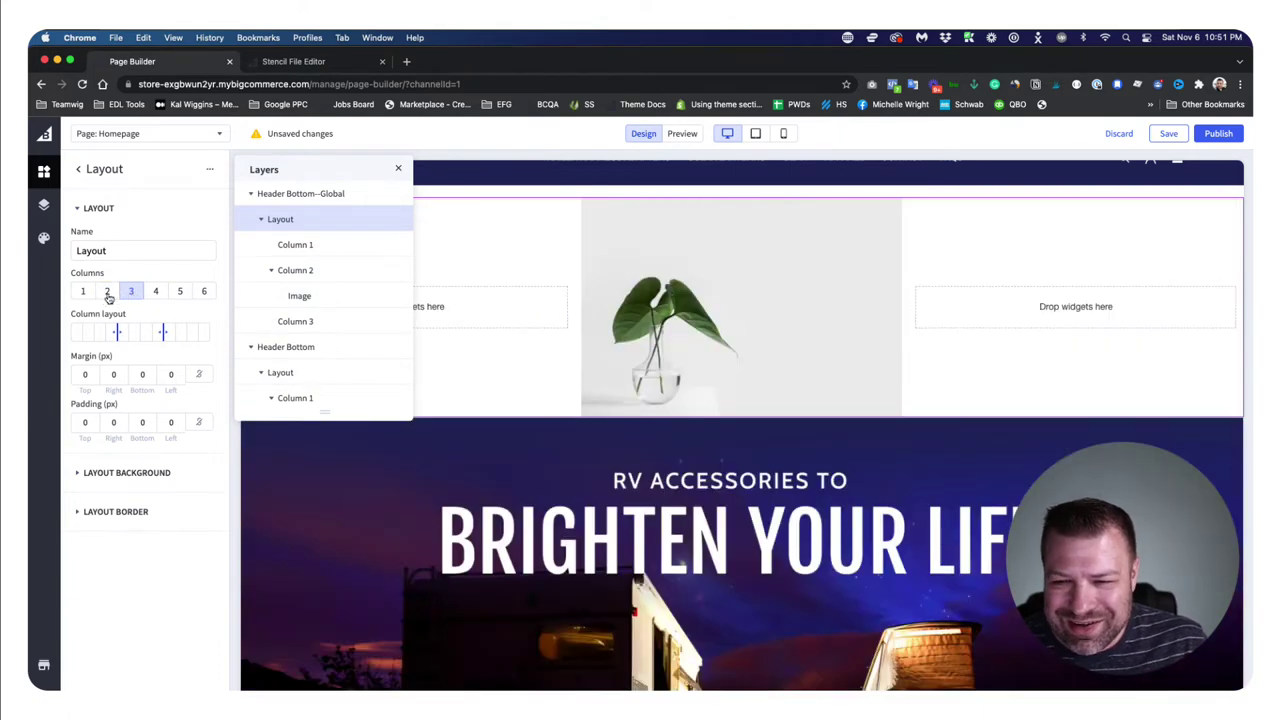
click(107, 293)
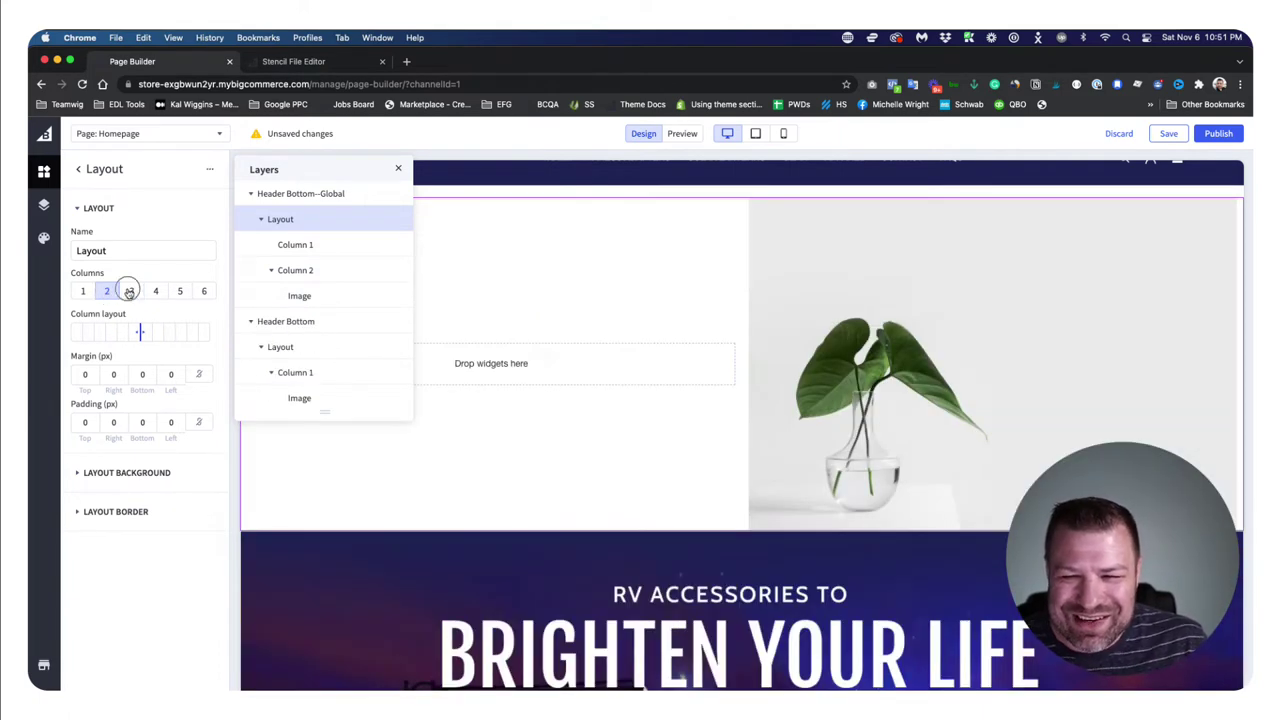
click(129, 292)
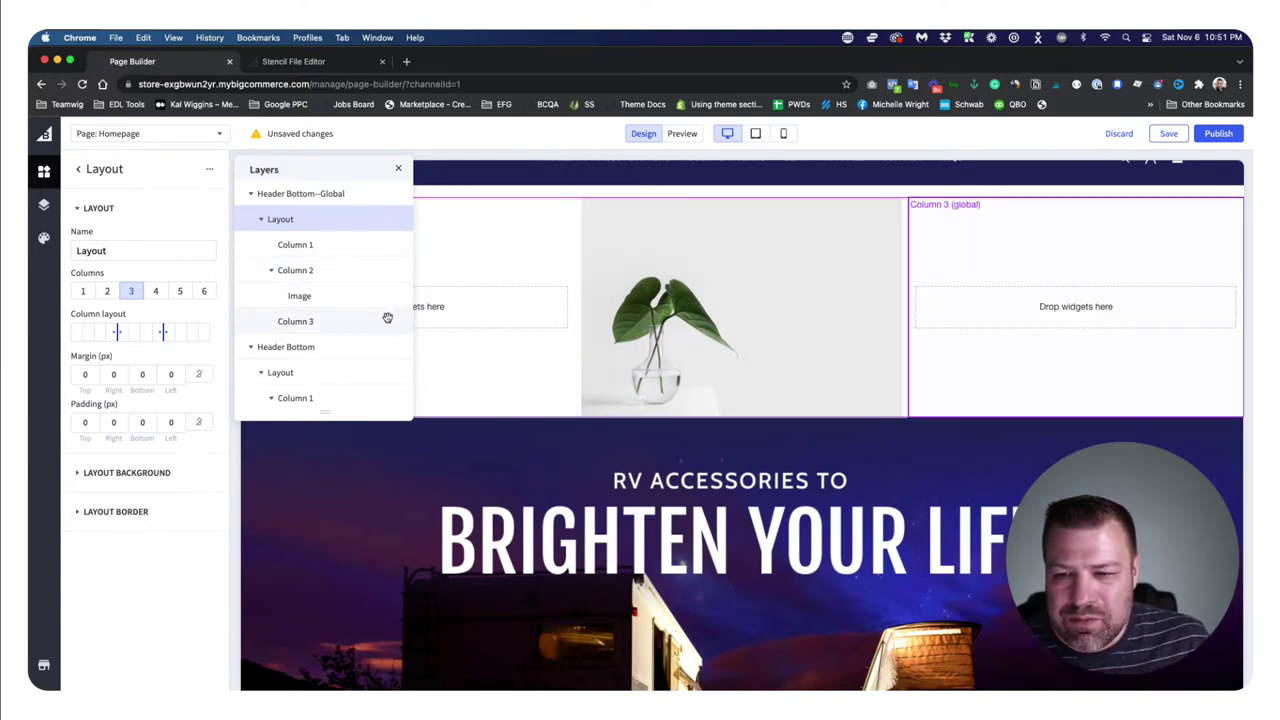
click(107, 291)
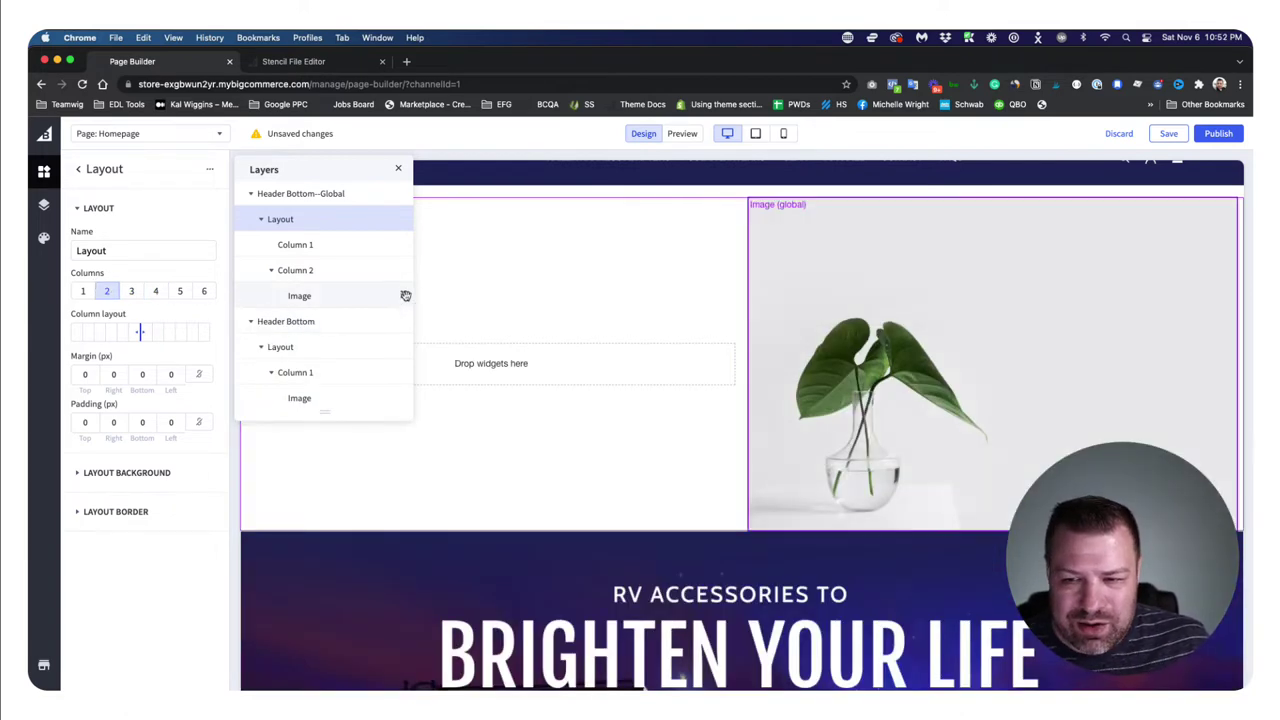
Step: Drag the Image layer up from Column 2 into Column 1
drag(402, 295, 403, 251)
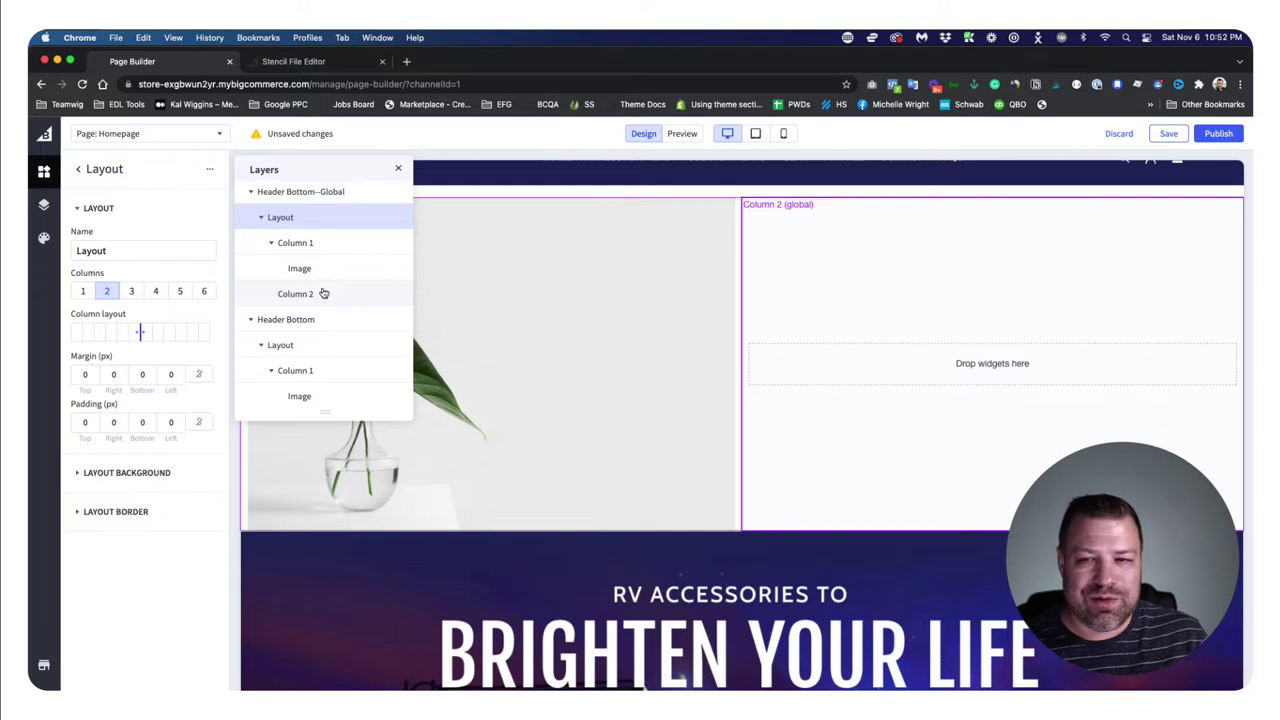
Step: Collapse the Layout, Header Bottom and Header Bottom-Global layer groups
scroll(330, 300, down, 5)
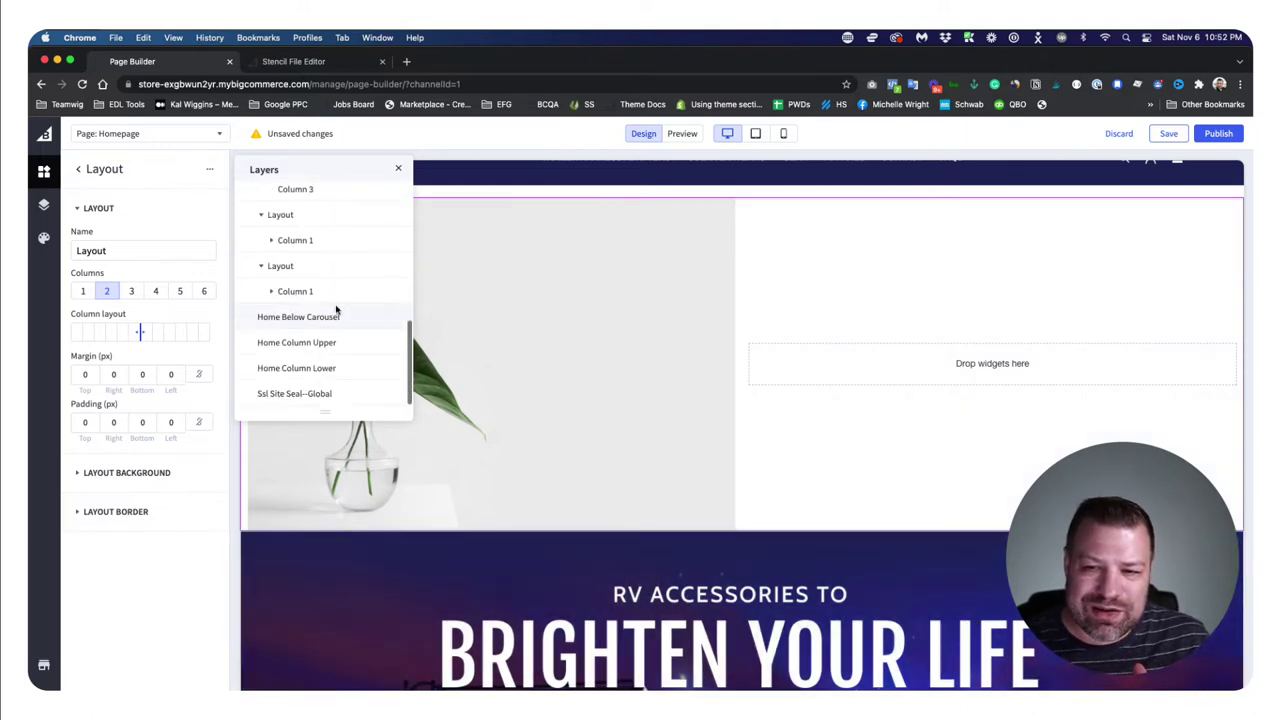
scroll(336, 311, up, 5)
scroll(338, 309, down, 5)
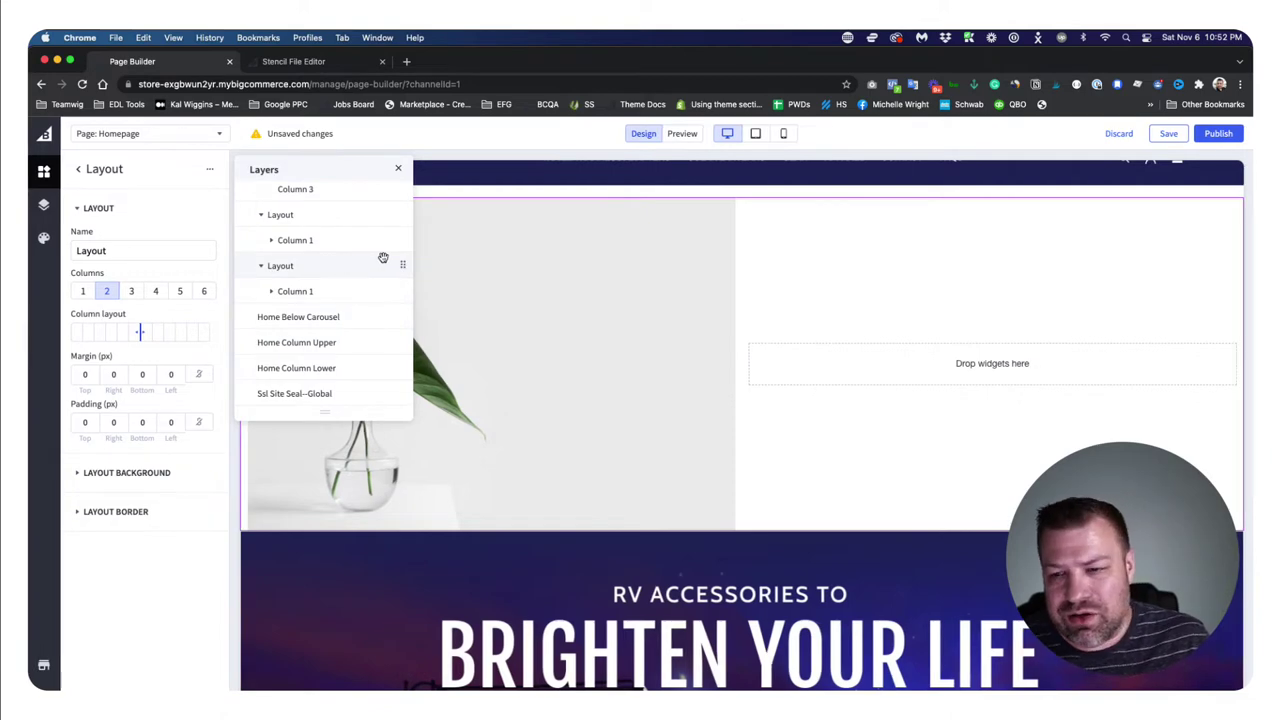
scroll(381, 296, up, 5)
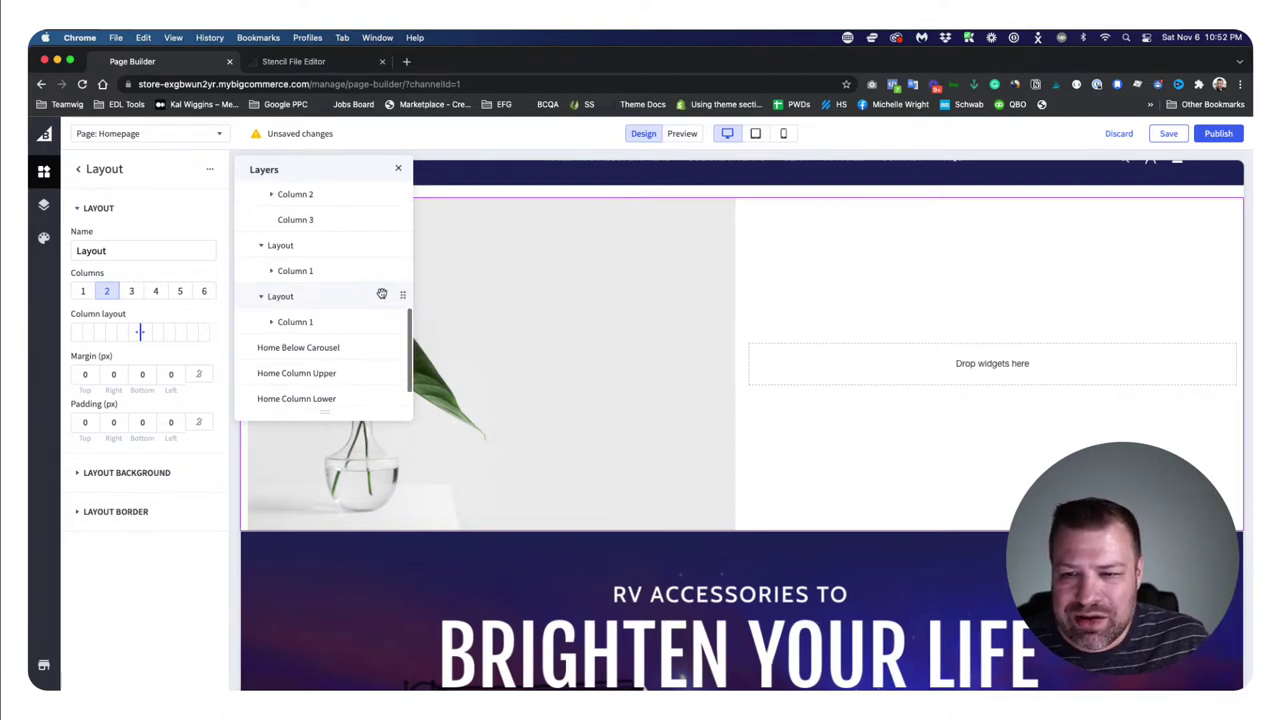
scroll(300, 284, up, 3)
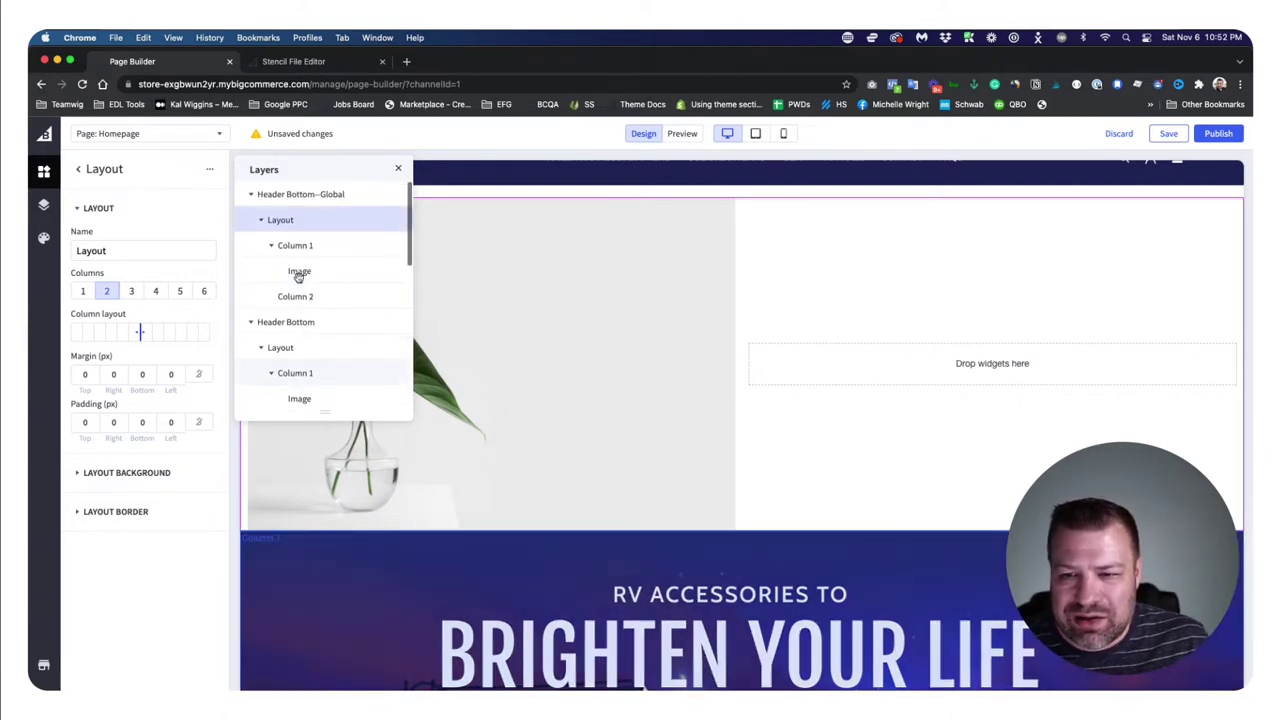
scroll(345, 289, down, 5)
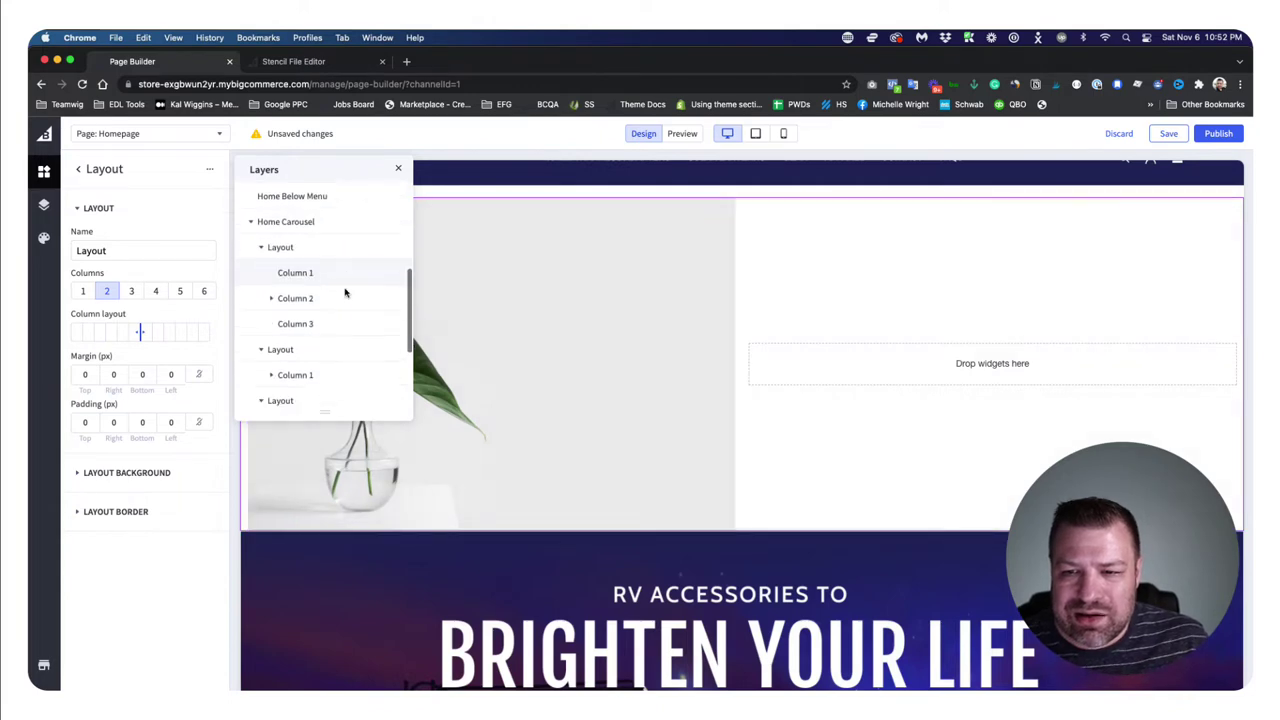
scroll(345, 289, up, 5)
scroll(350, 280, down, 4)
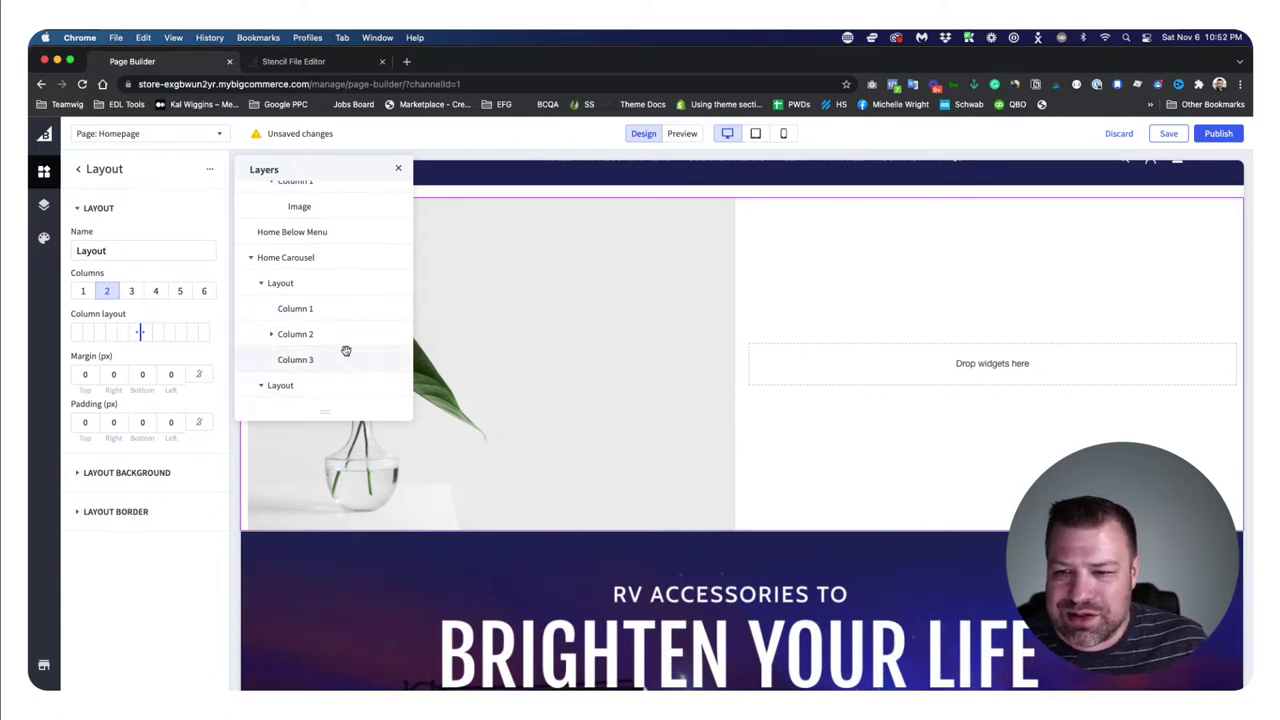
scroll(345, 360, up, 5)
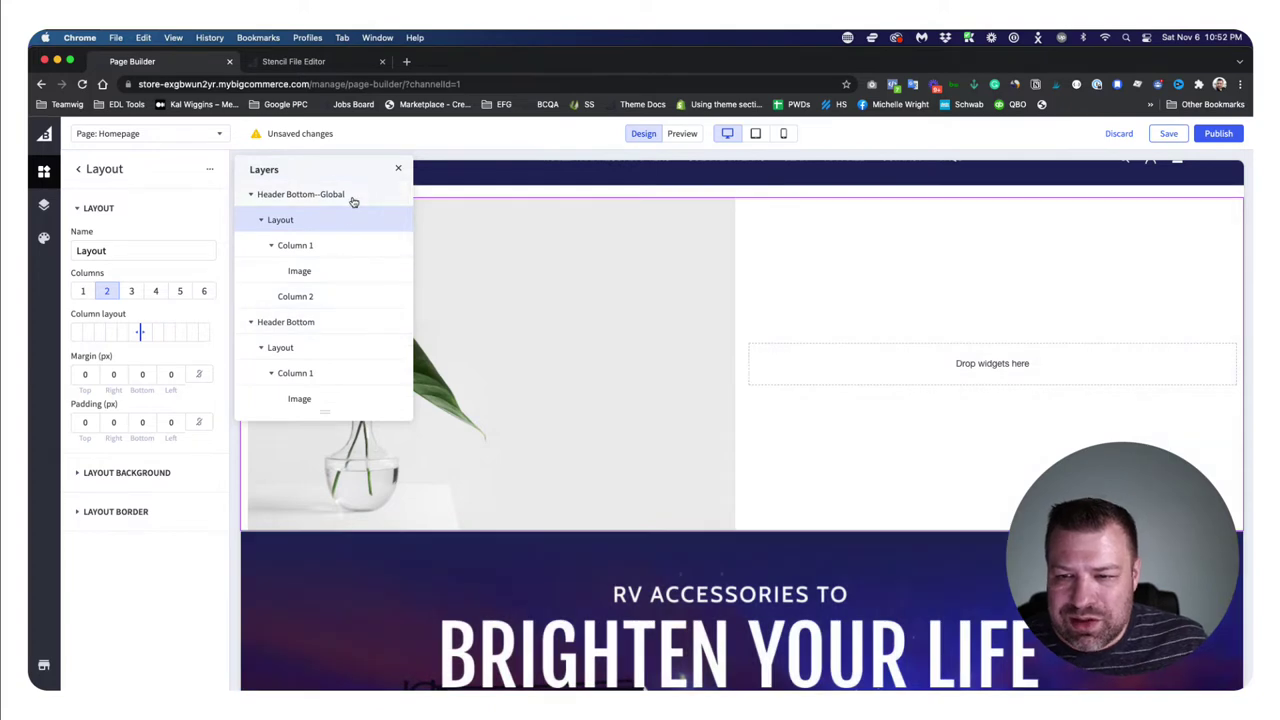
scroll(362, 230, down, 8)
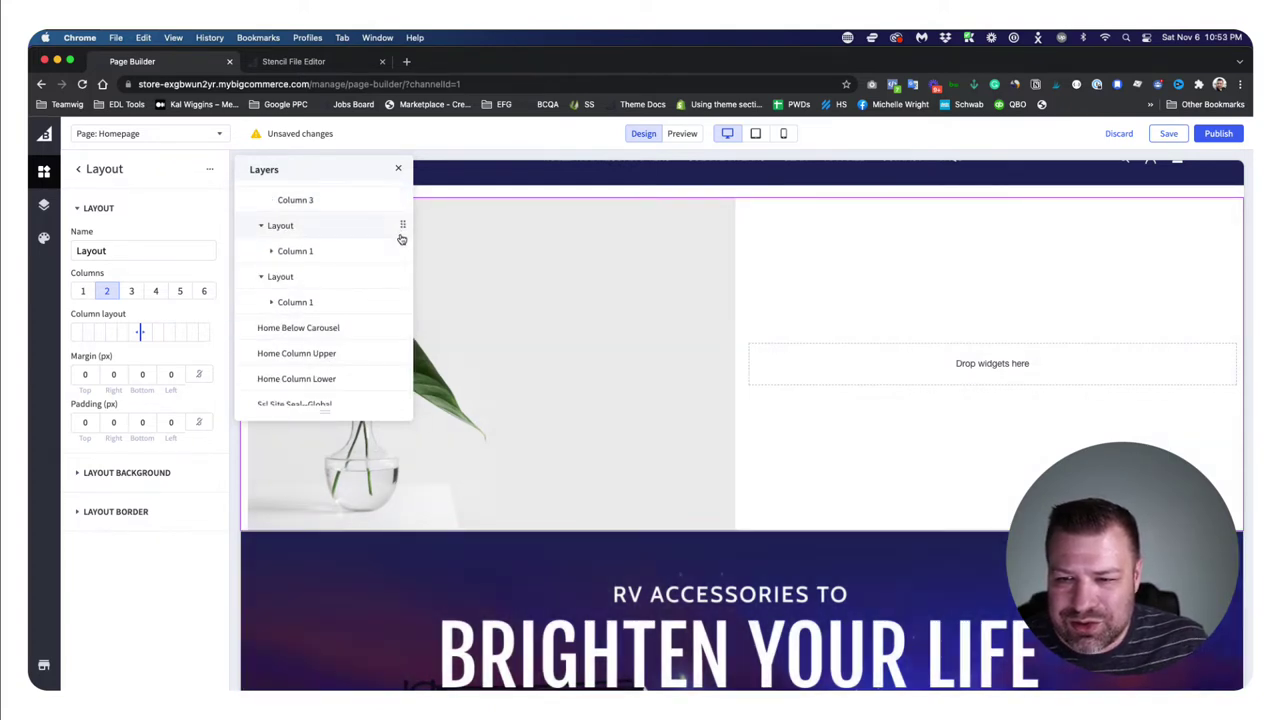
scroll(352, 282, up, 5)
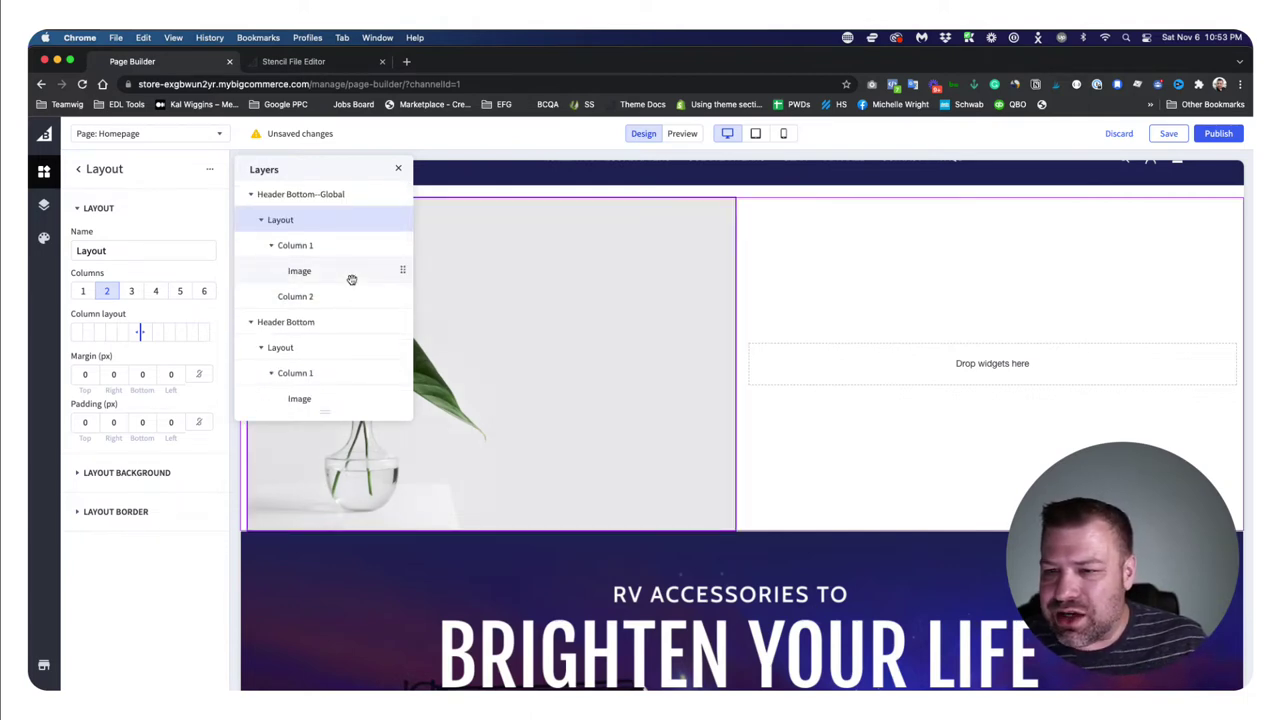
click(261, 220)
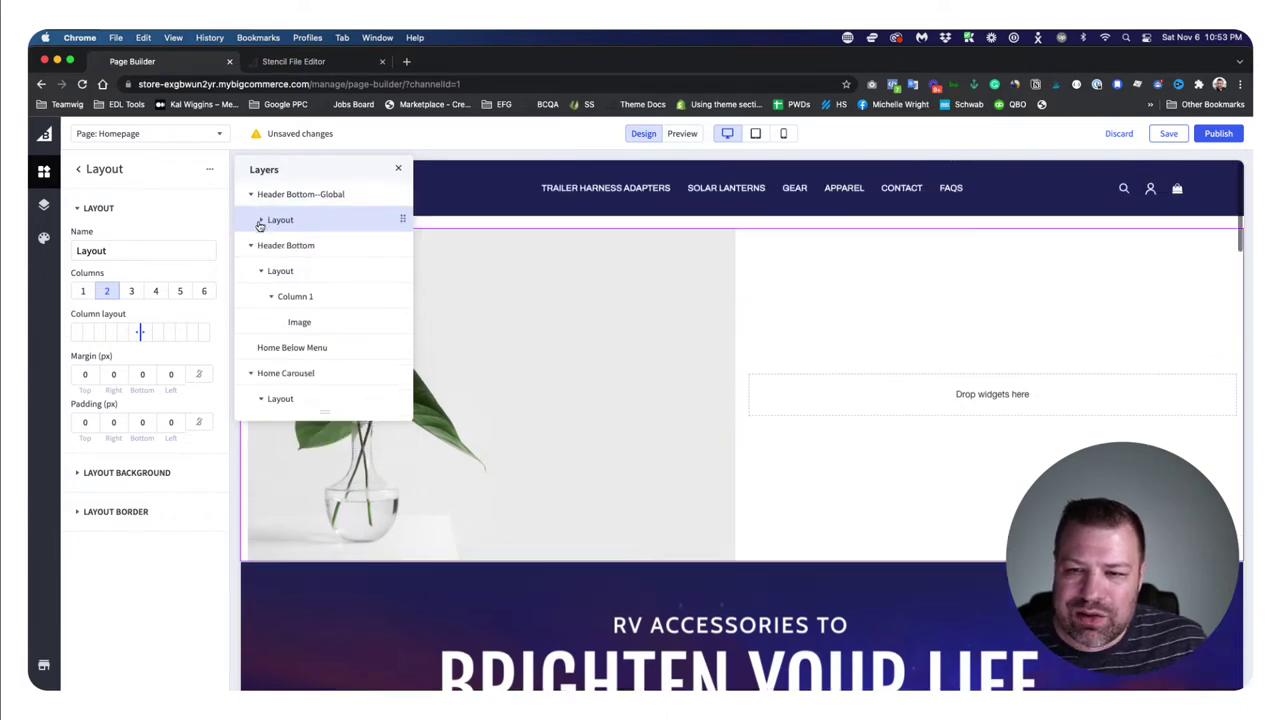
click(251, 246)
click(252, 196)
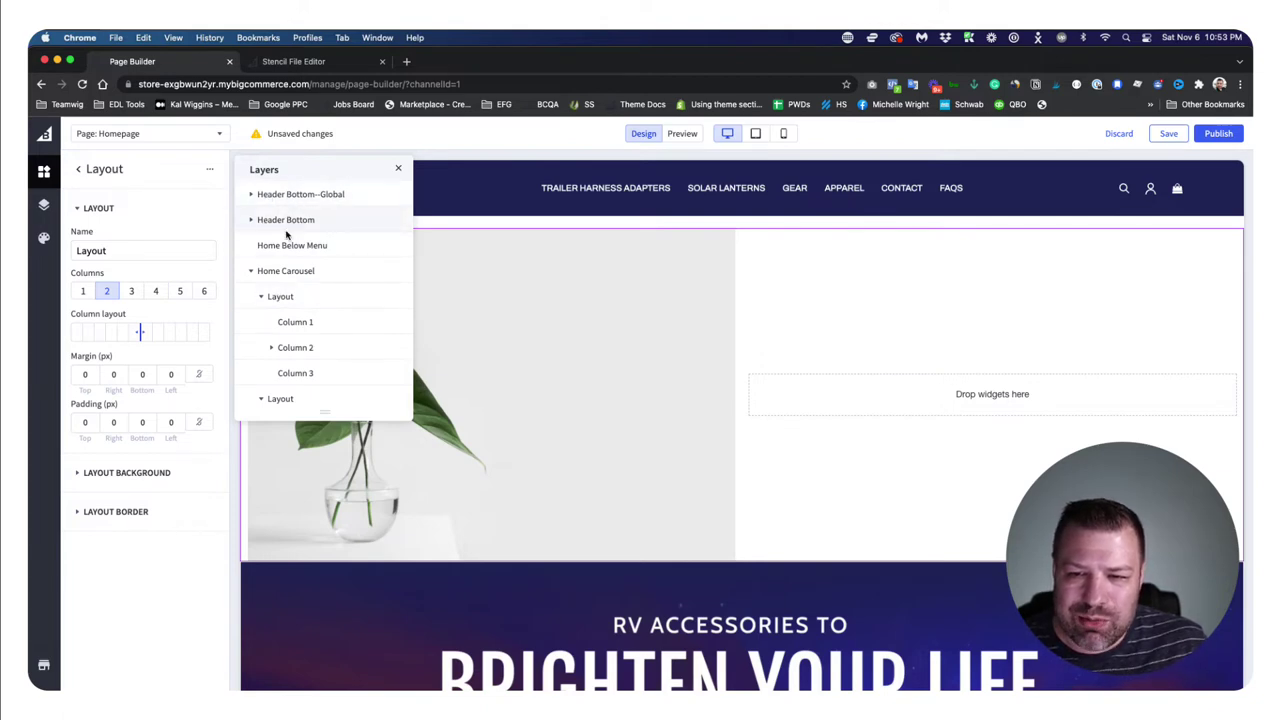
Step: Re-expand Header Bottom-Global and switch to the home.html template in the Stencil File Editor
scroll(296, 308, down, 4)
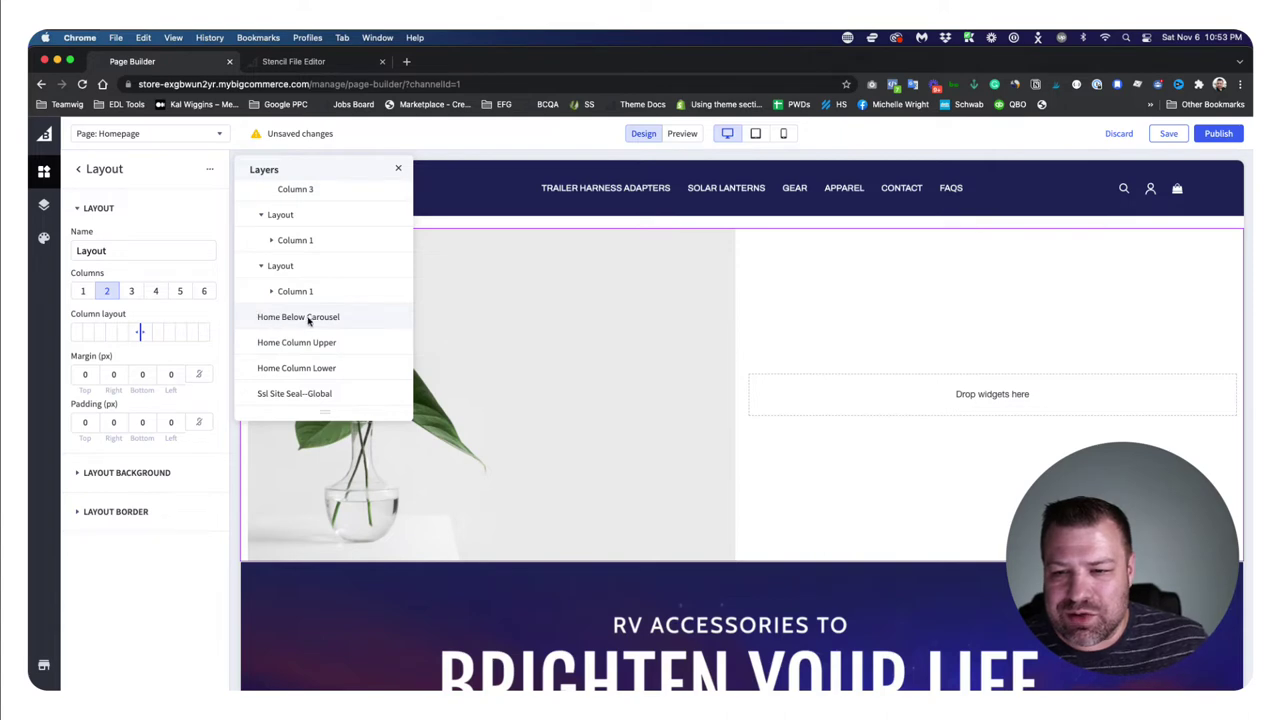
scroll(300, 312, up, 5)
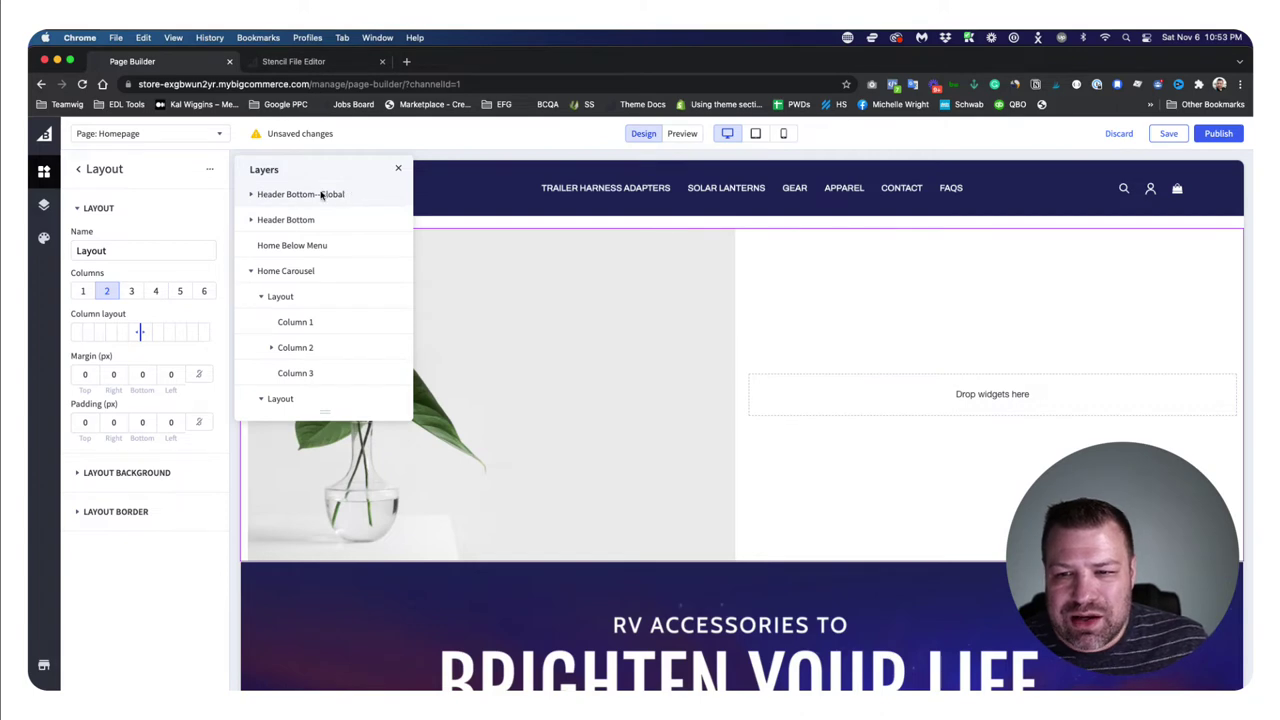
click(256, 197)
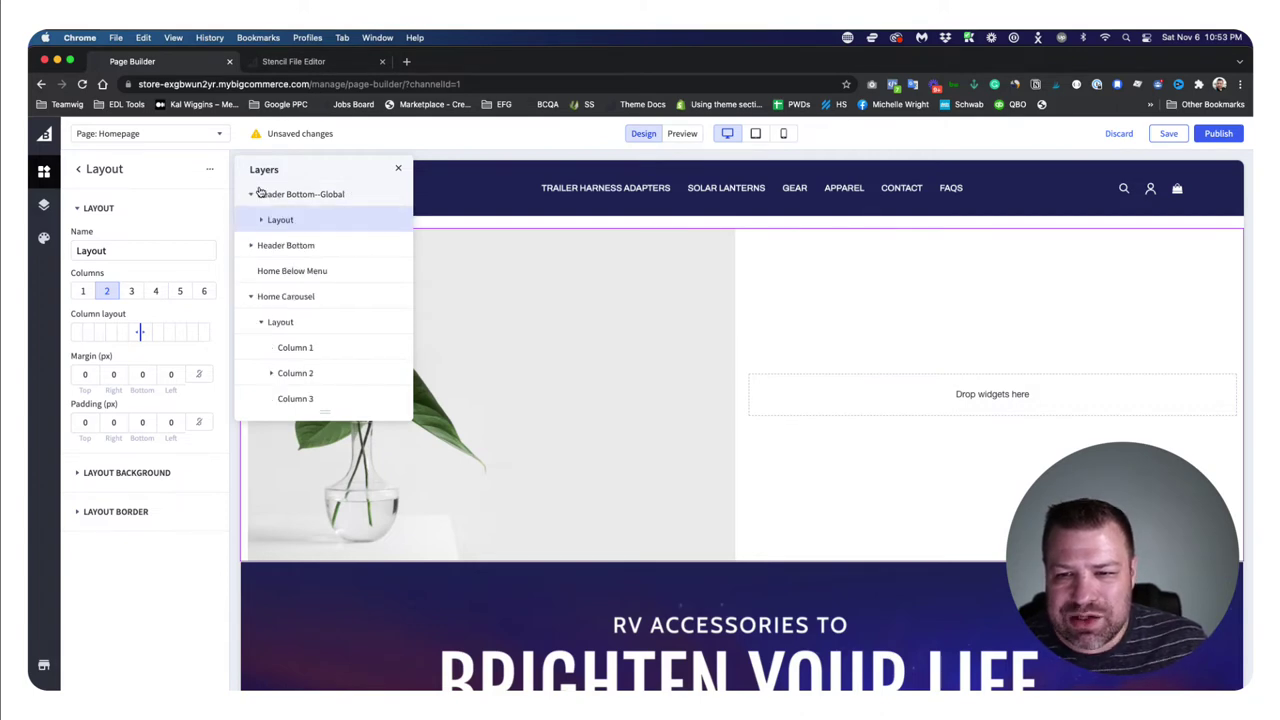
click(302, 65)
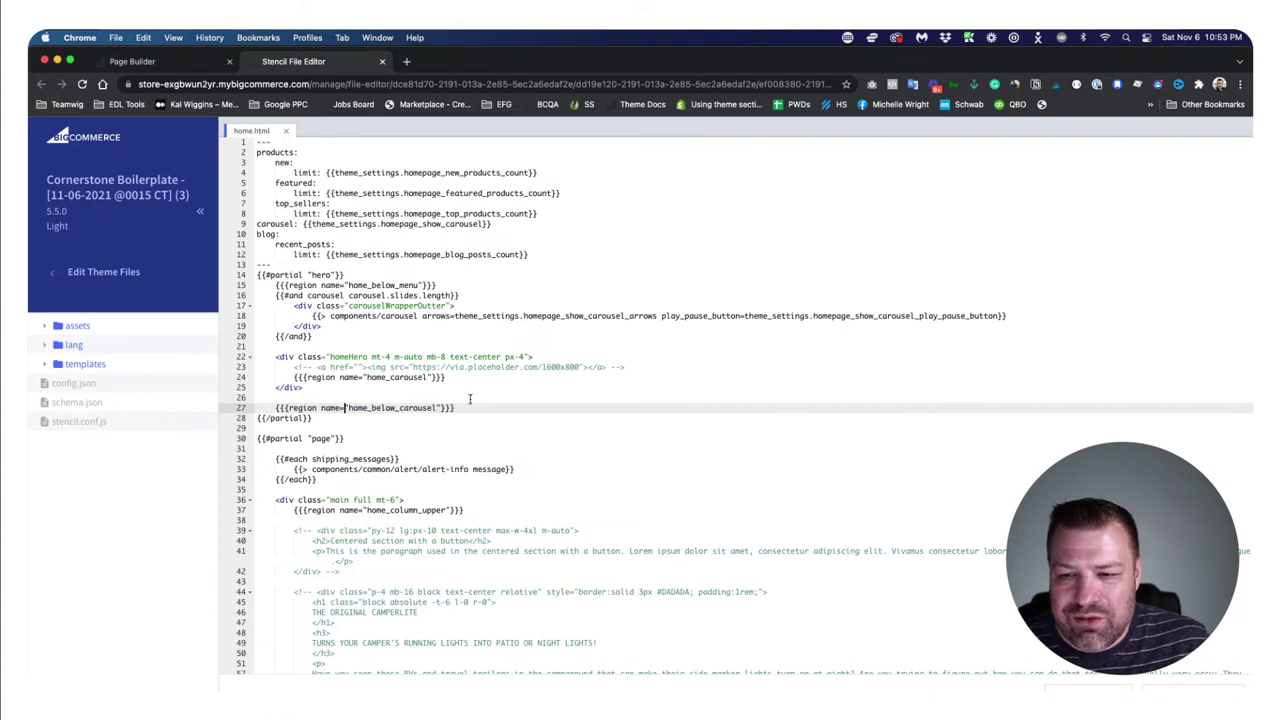
Step: Select the region tag on line 27 of home.html
drag(456, 407, 273, 407)
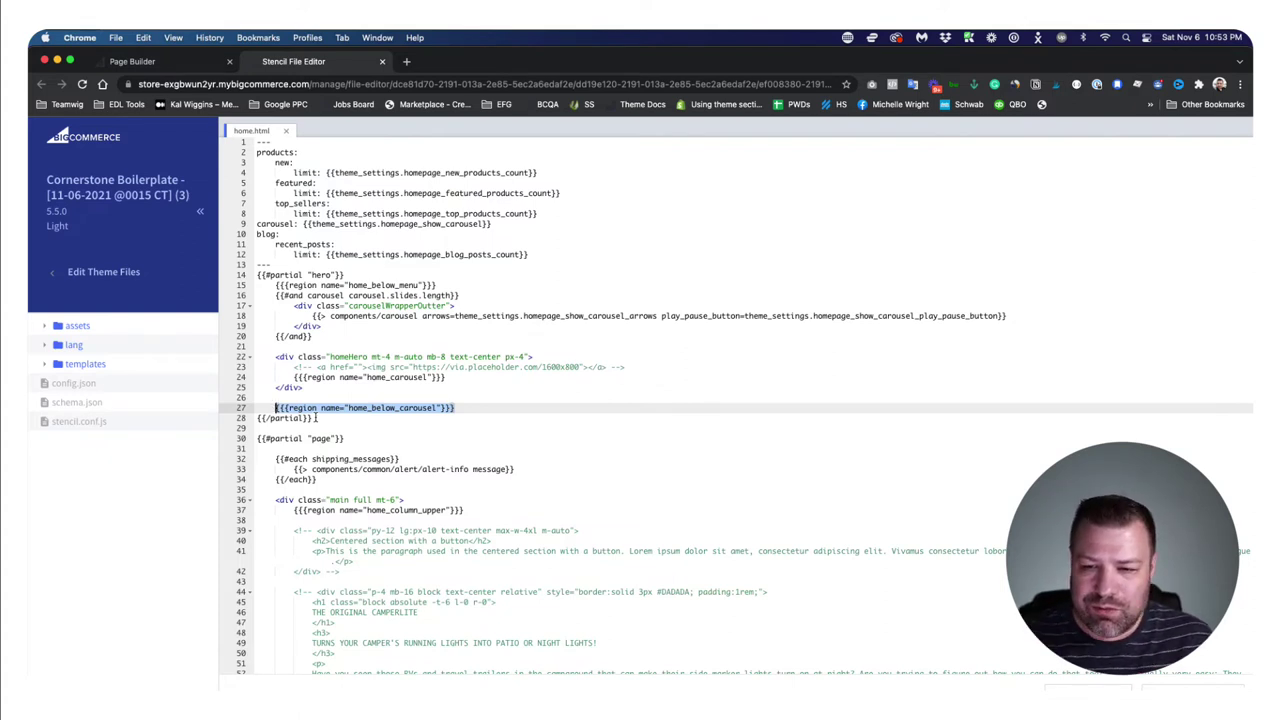
click(345, 407)
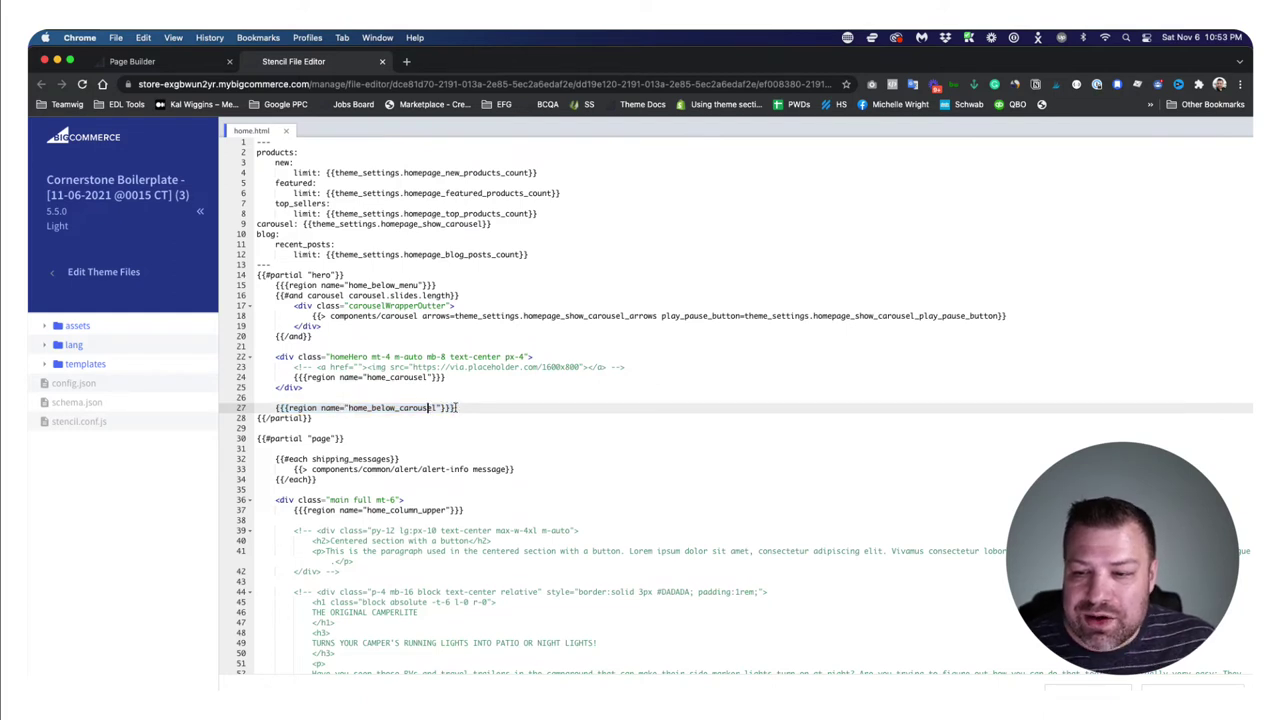
drag(456, 407, 283, 407)
click(271, 408)
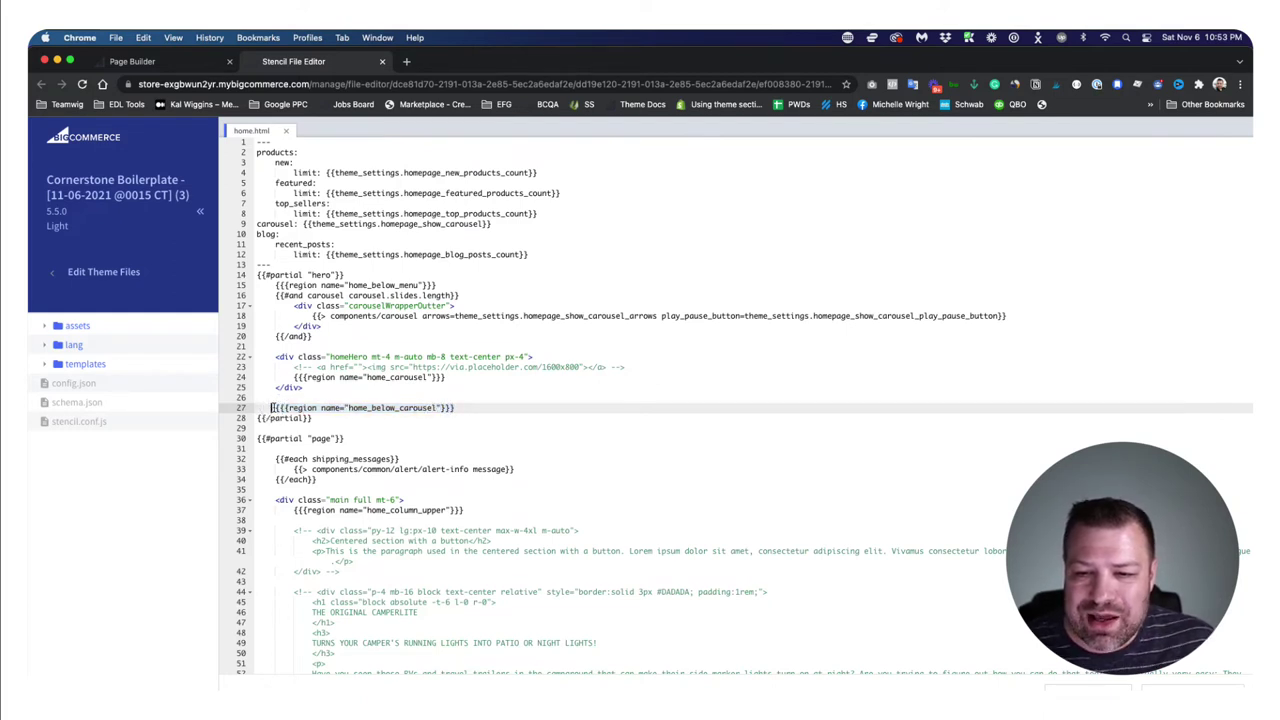
drag(392, 408, 470, 408)
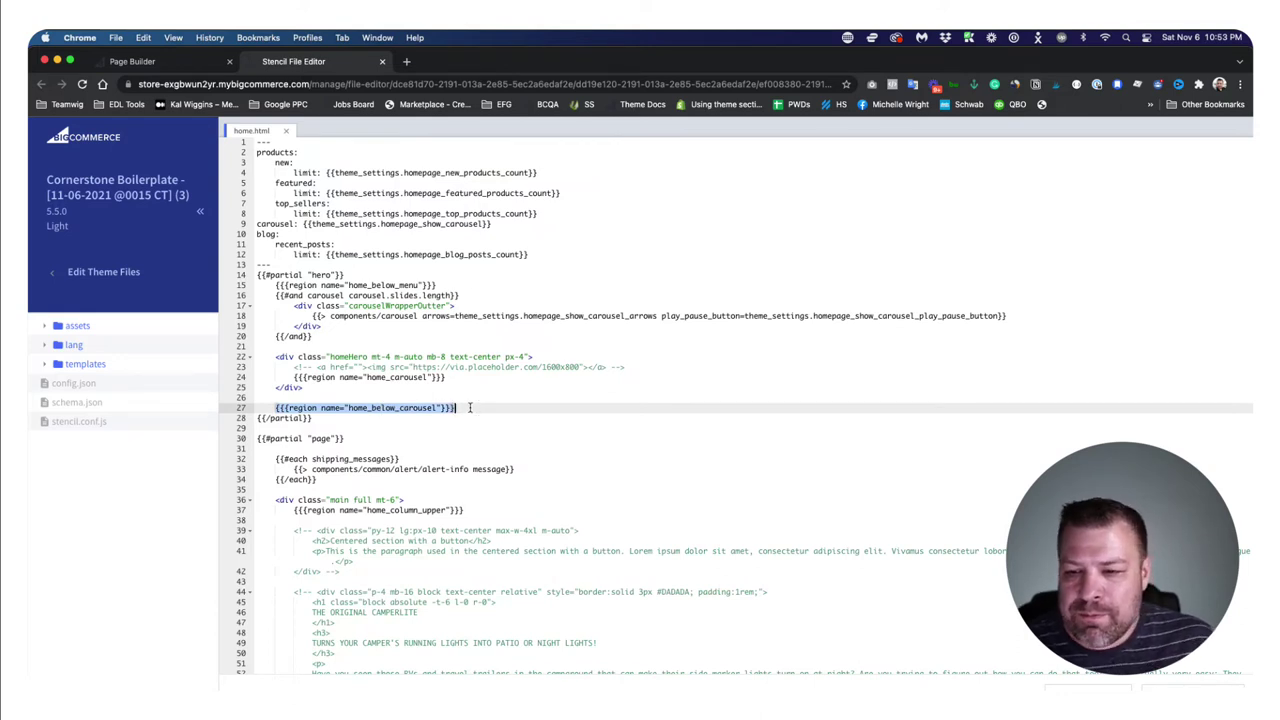
click(341, 408)
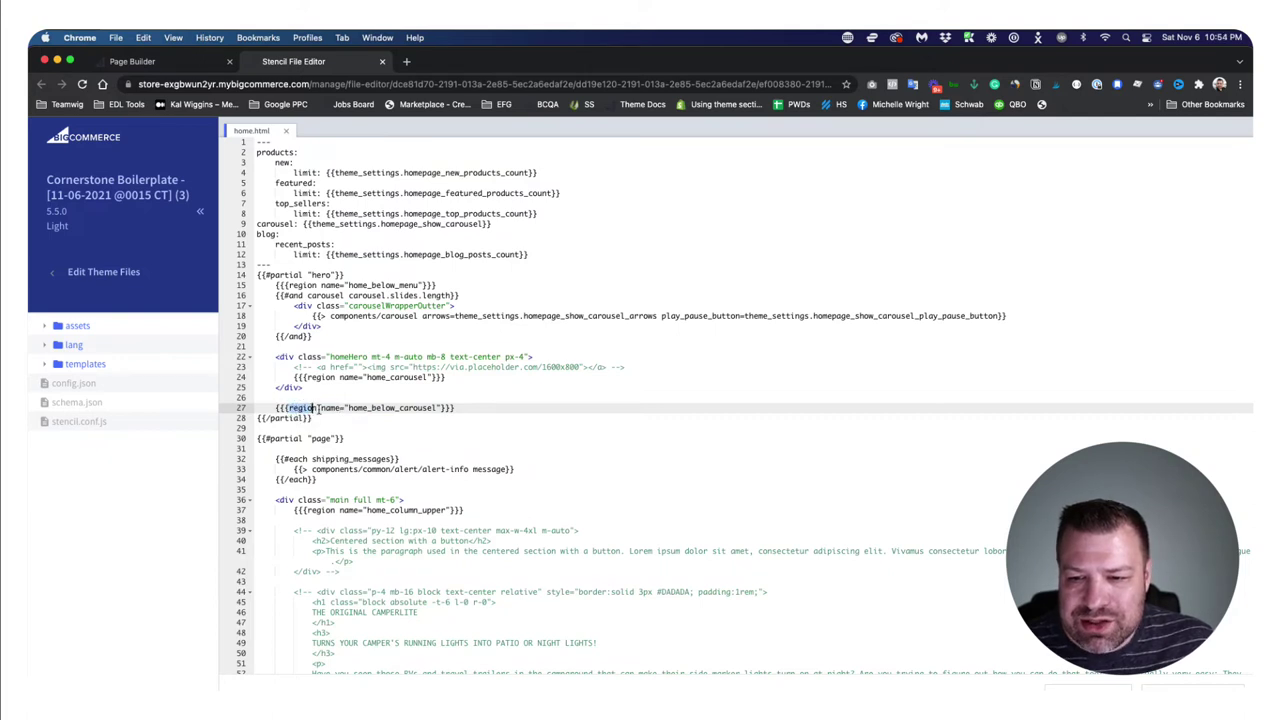
Step: Narrow the selection to home_below_carousel and return to the Page Builder homepage
click(335, 410)
drag(322, 408, 442, 410)
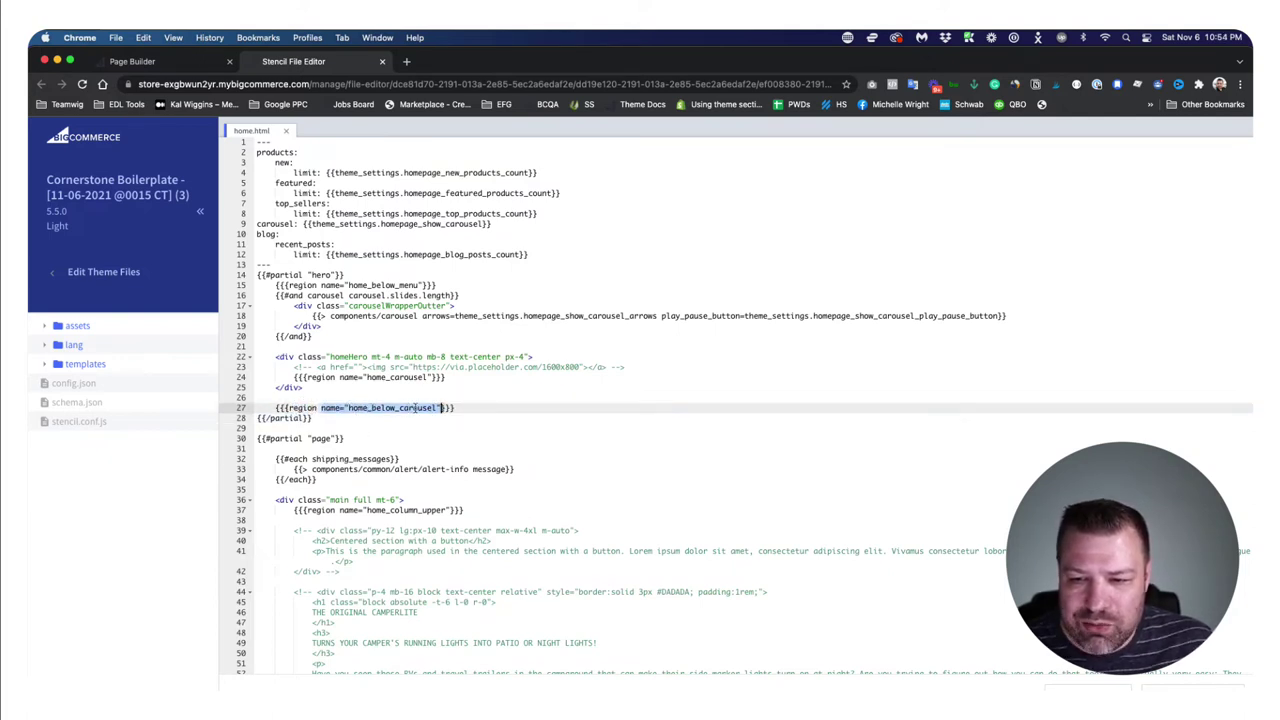
drag(437, 408, 348, 405)
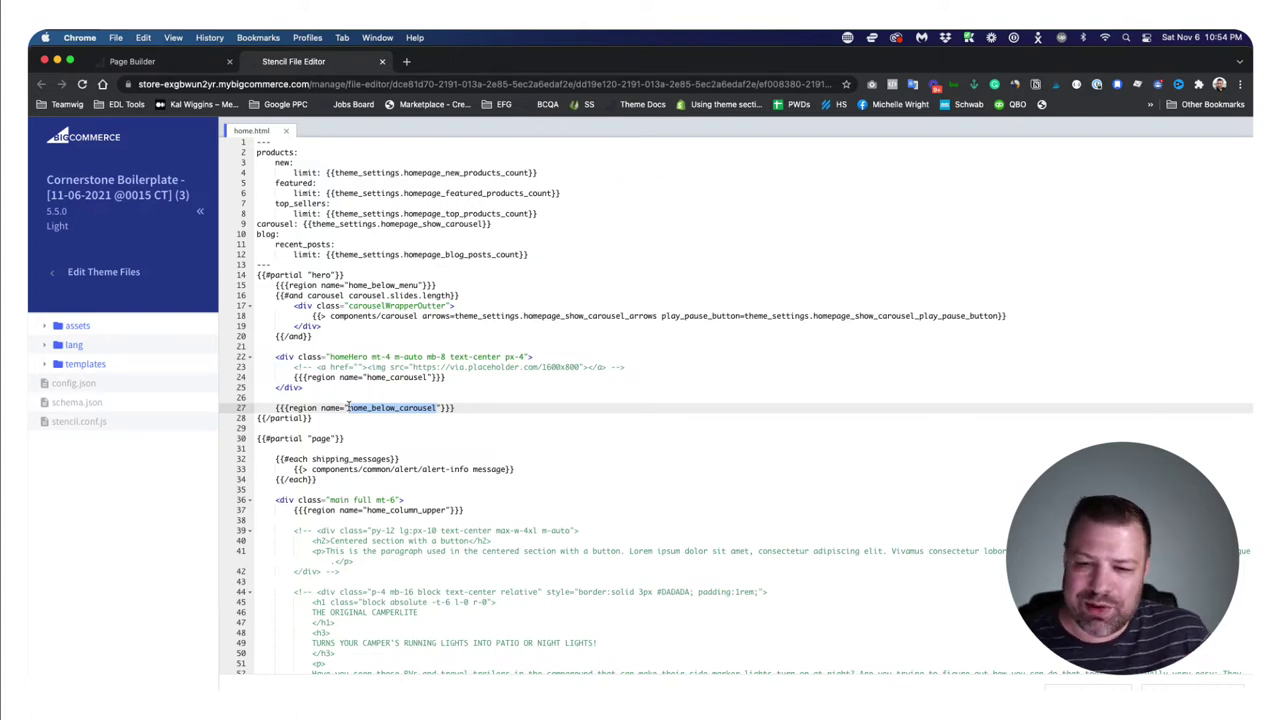
click(360, 405)
drag(348, 407, 434, 405)
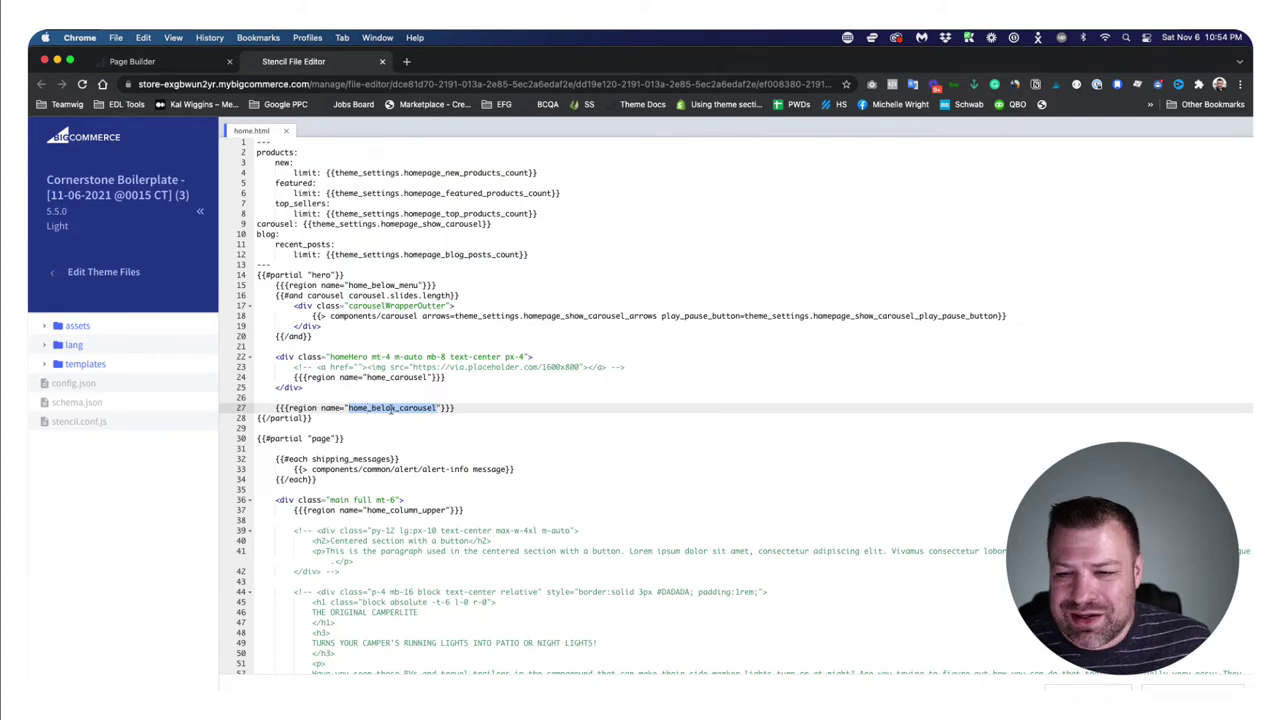
click(165, 63)
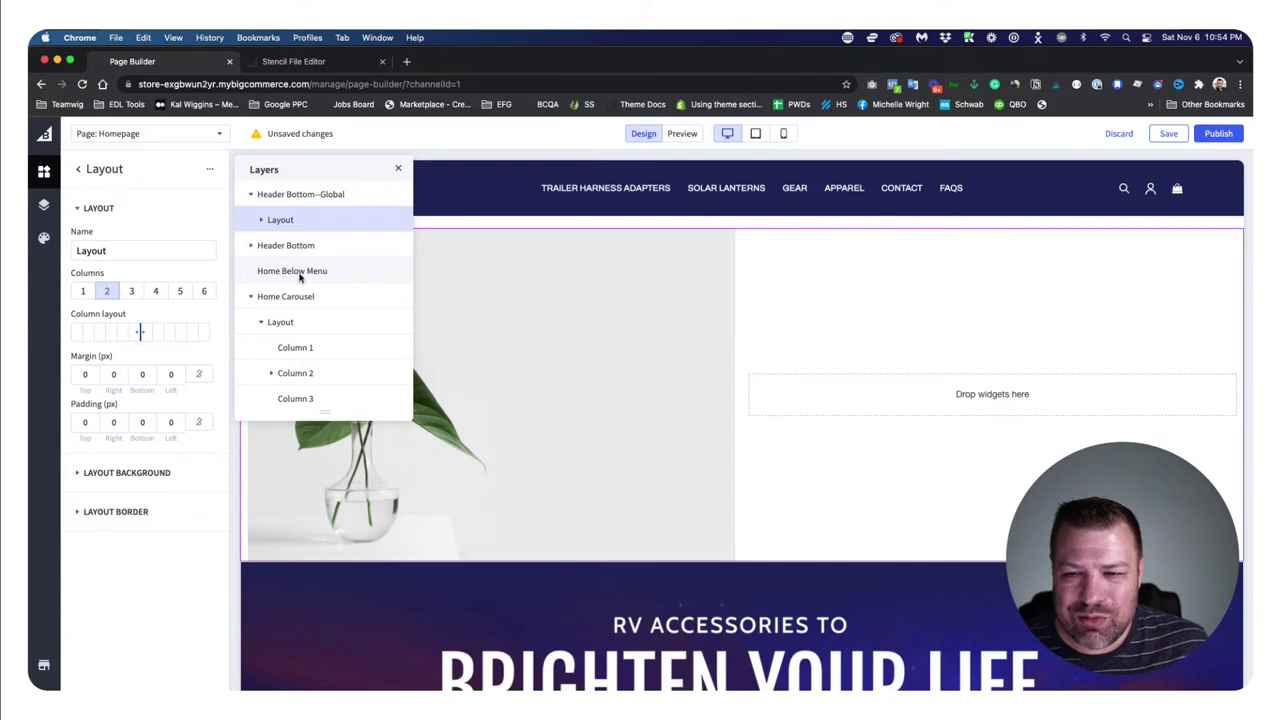
Step: Collapse Home Carousel, expand the global Layout, and select the text in its Name field
scroll(292, 276, down, 2)
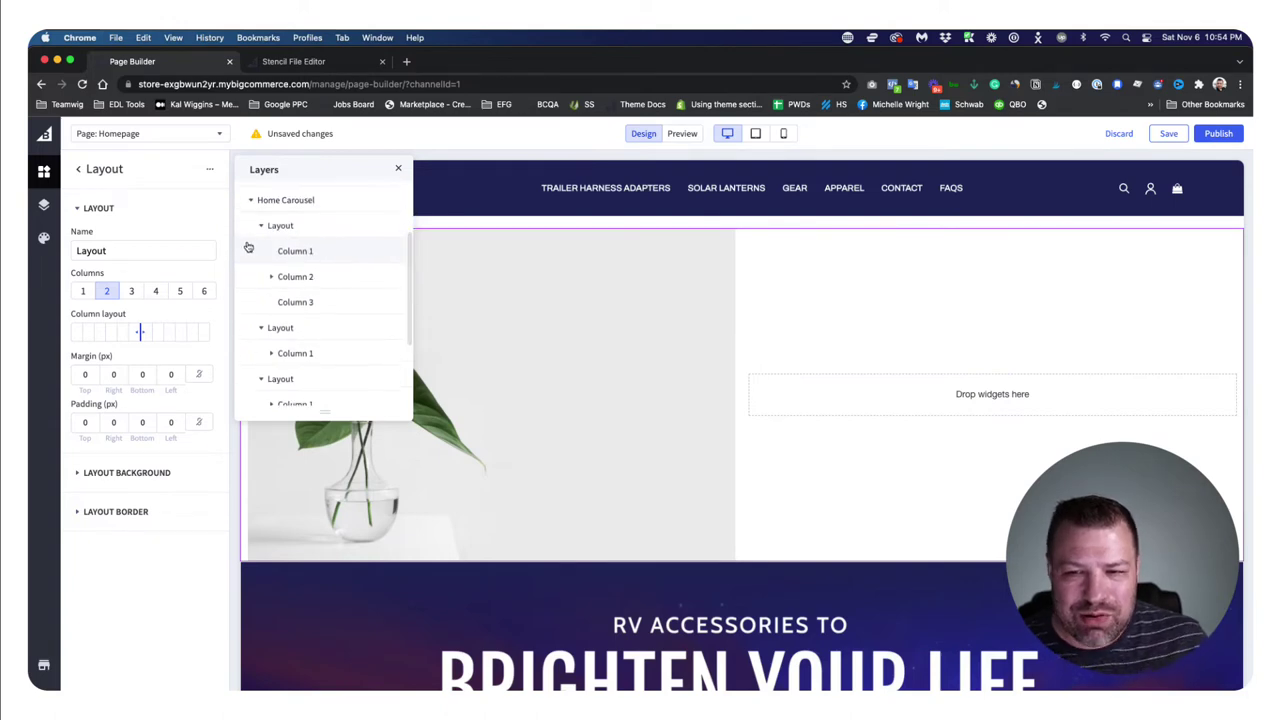
scroll(250, 250, up, 3)
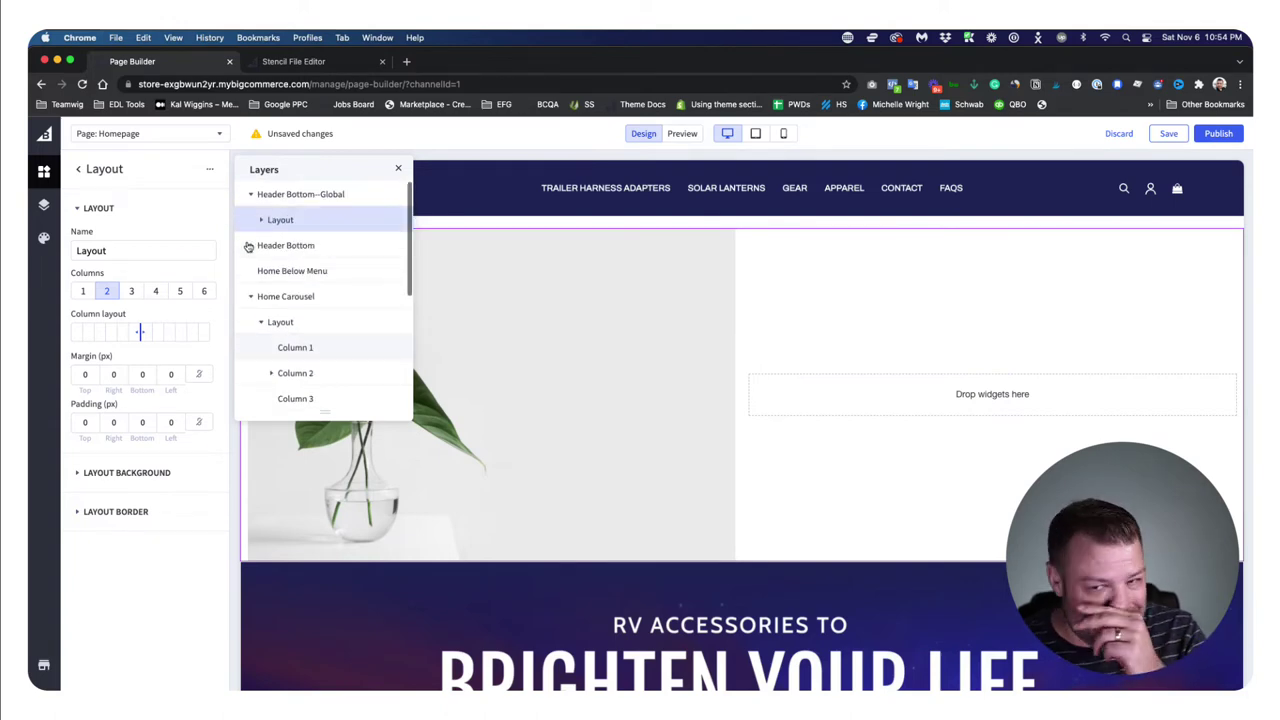
click(251, 296)
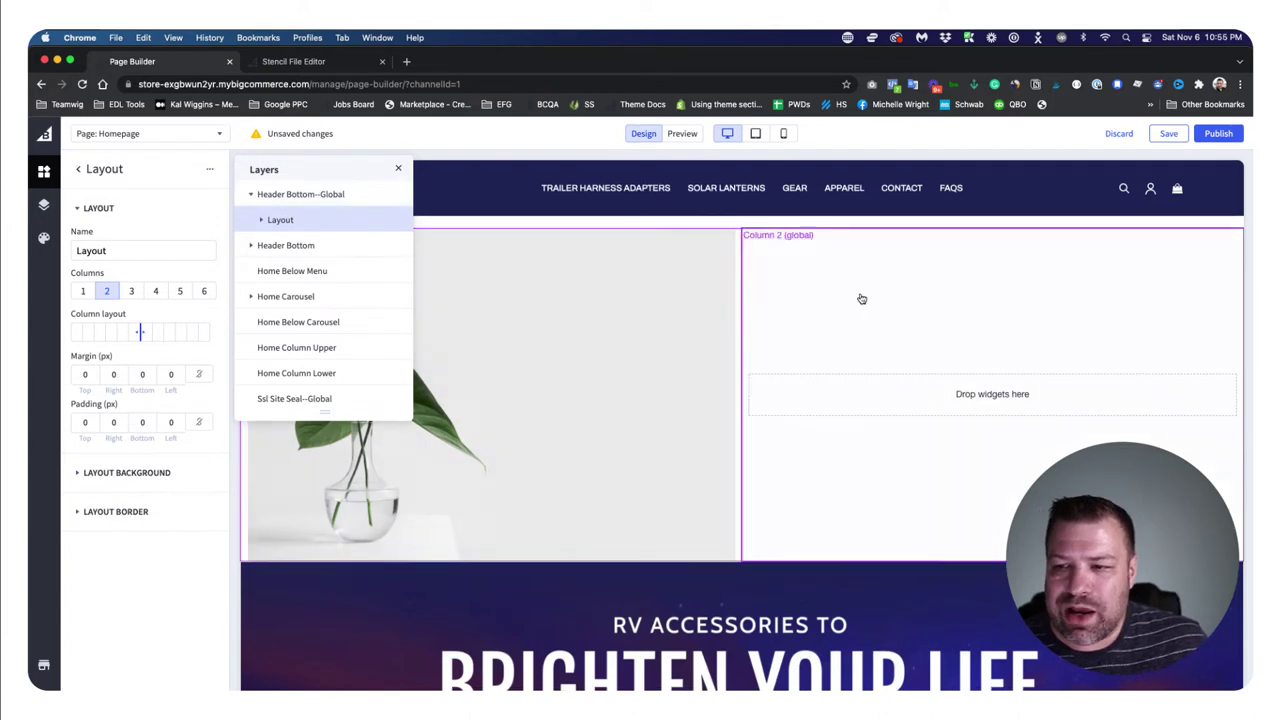
click(262, 221)
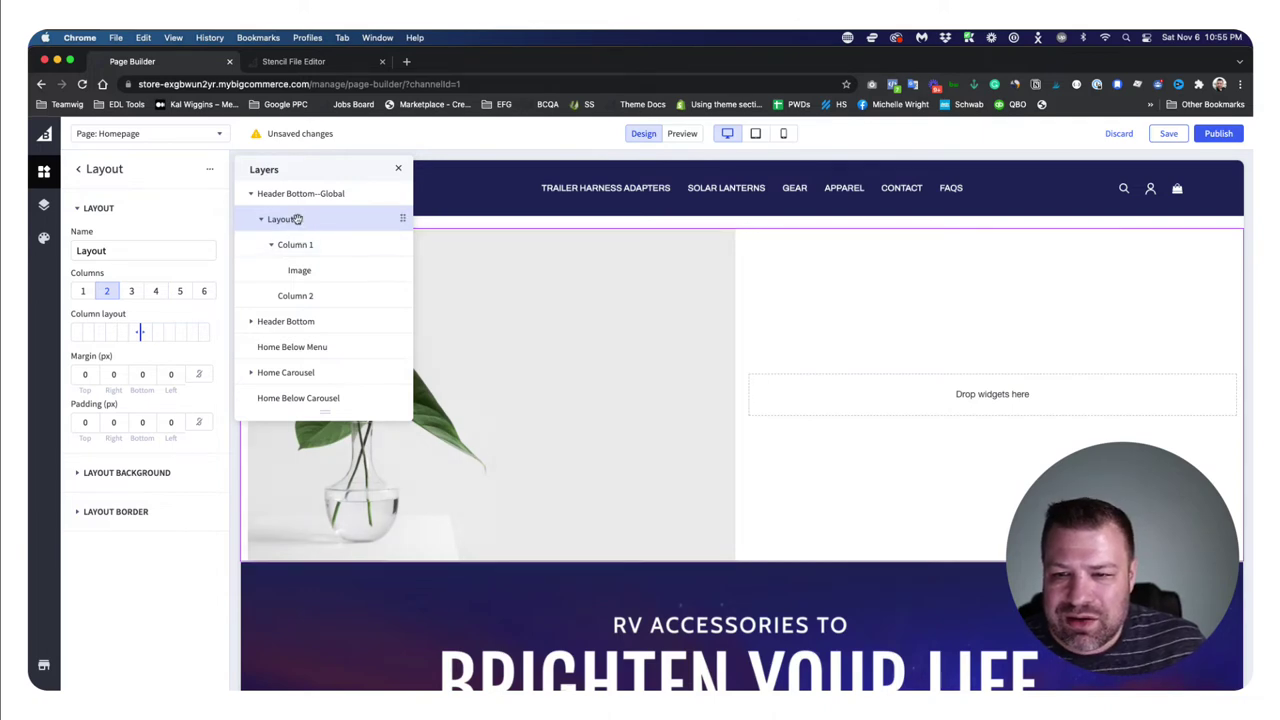
drag(123, 252, 52, 250)
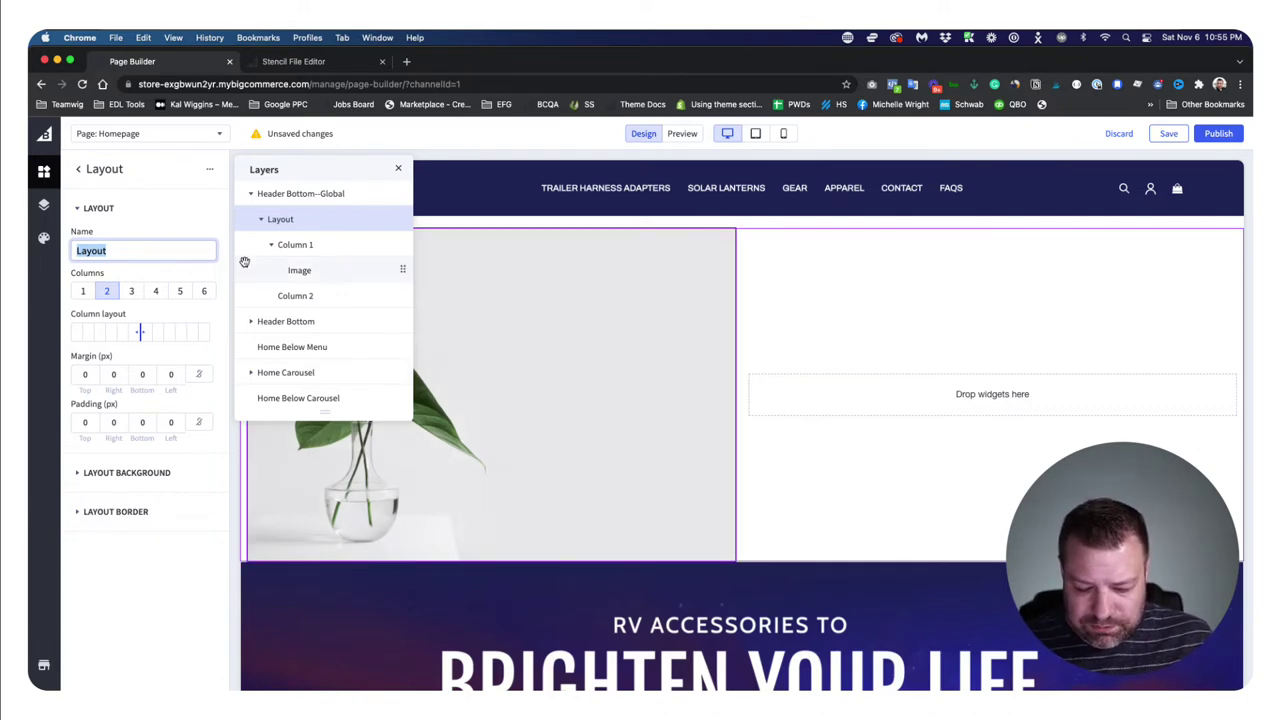
Step: Name the two-column Header Bottom-Global layout 'Left Right Banner' and select its Column 1
text(Left Right B)
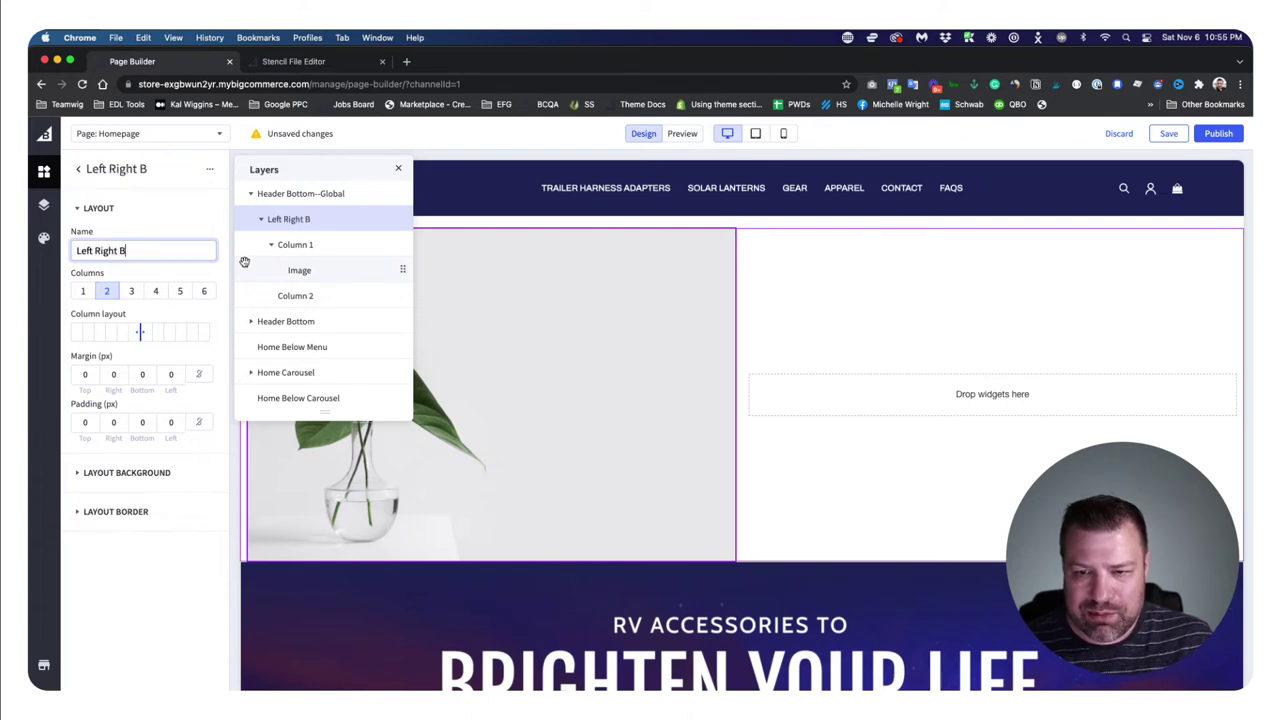
text(anner)
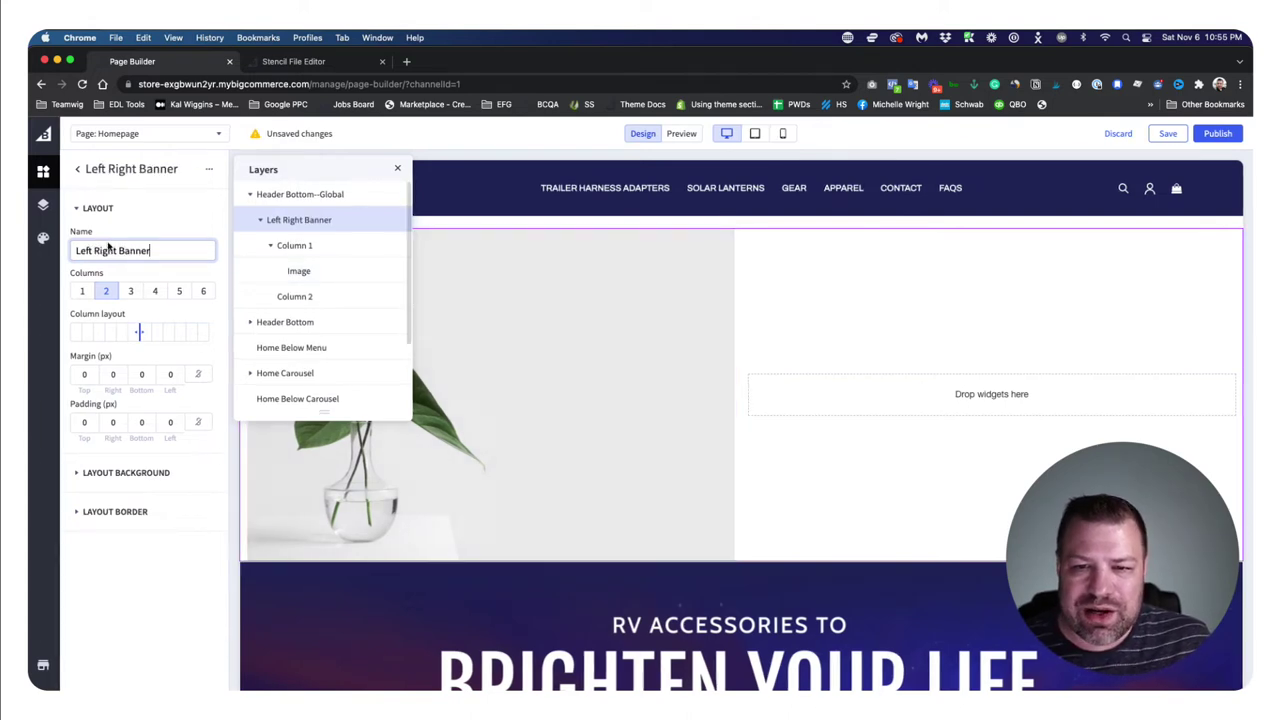
click(318, 245)
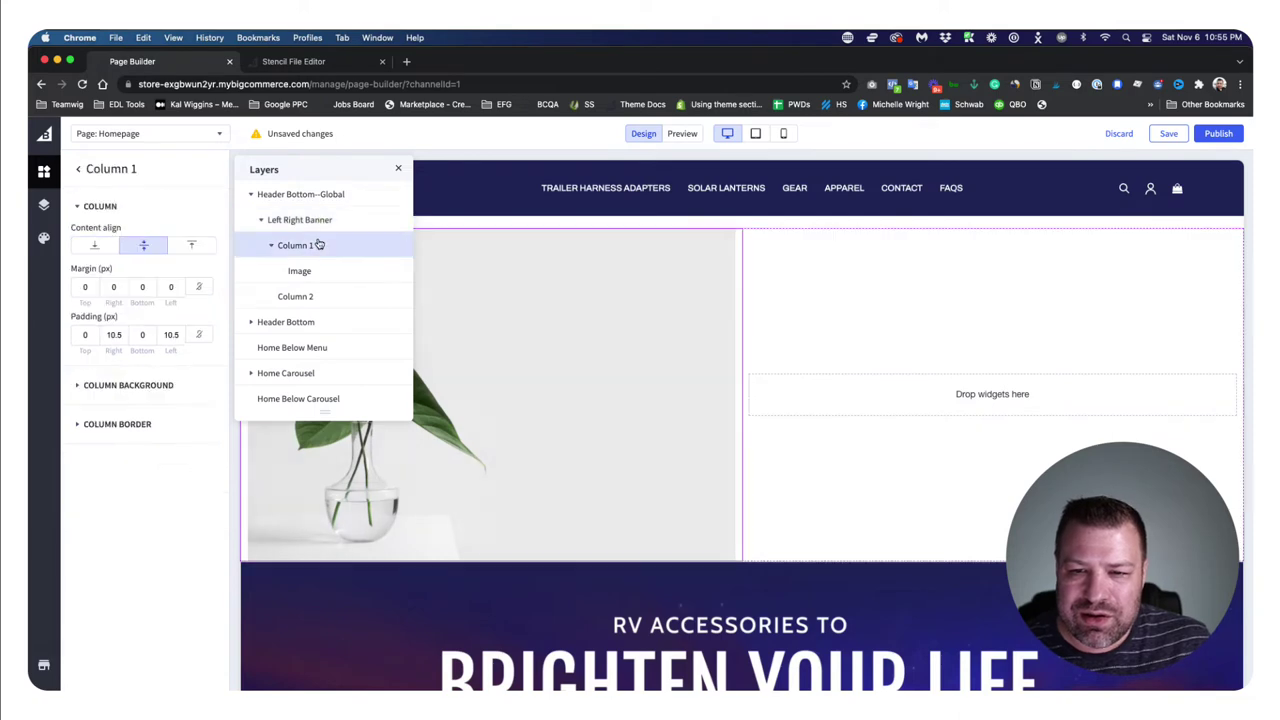
Step: Review Column 1's border and background settings and the Image inside it
click(152, 424)
double_click(143, 390)
click(144, 389)
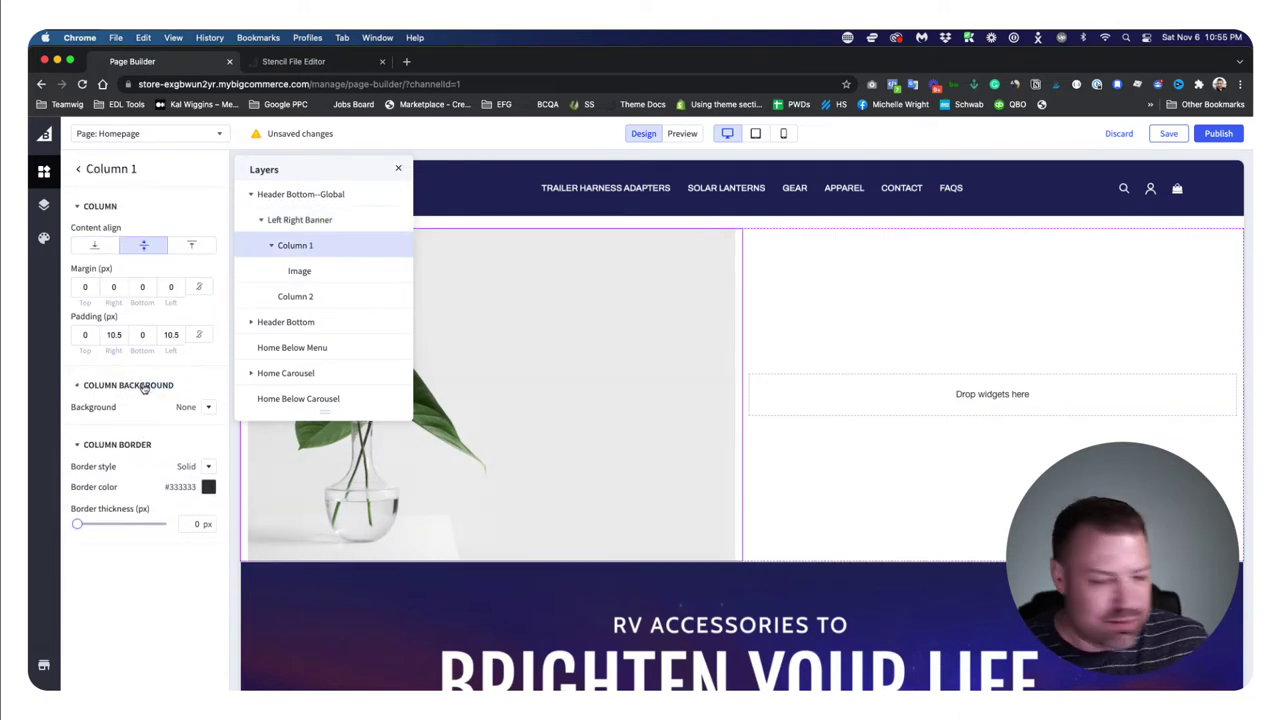
click(320, 271)
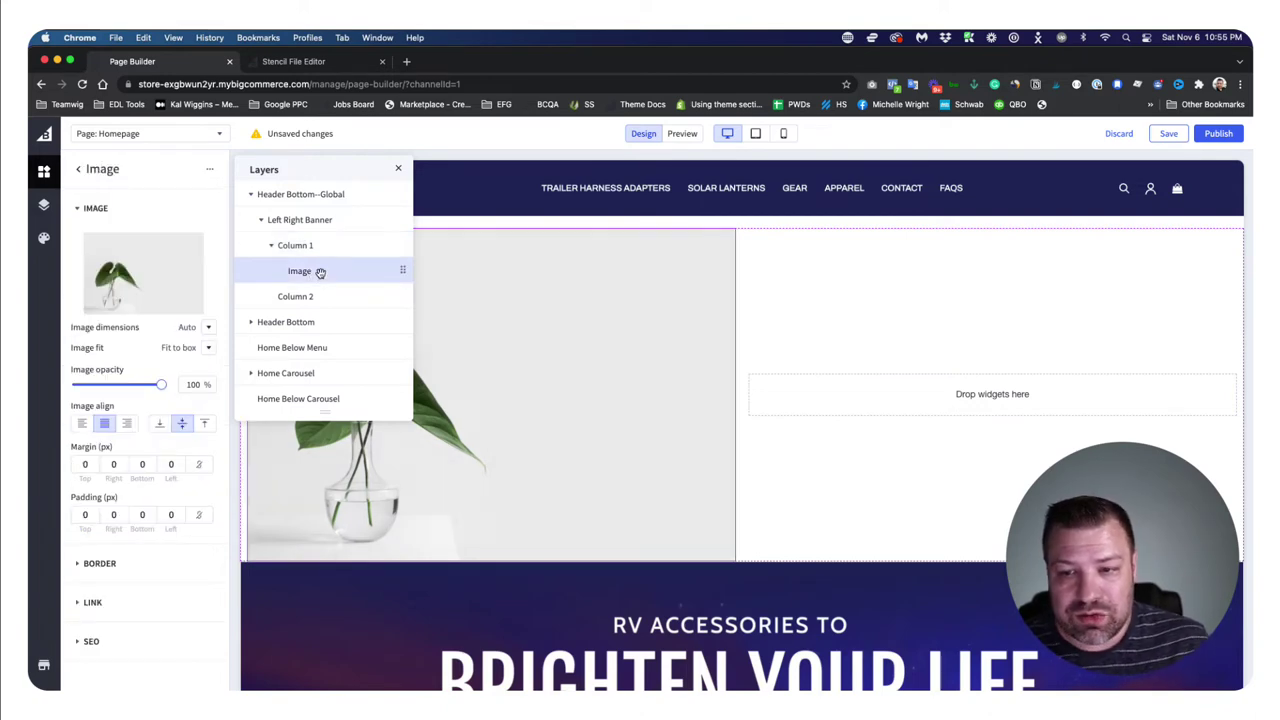
Step: Expand Header Bottom in Layers and select the layout holding the RV accessories banner
click(319, 220)
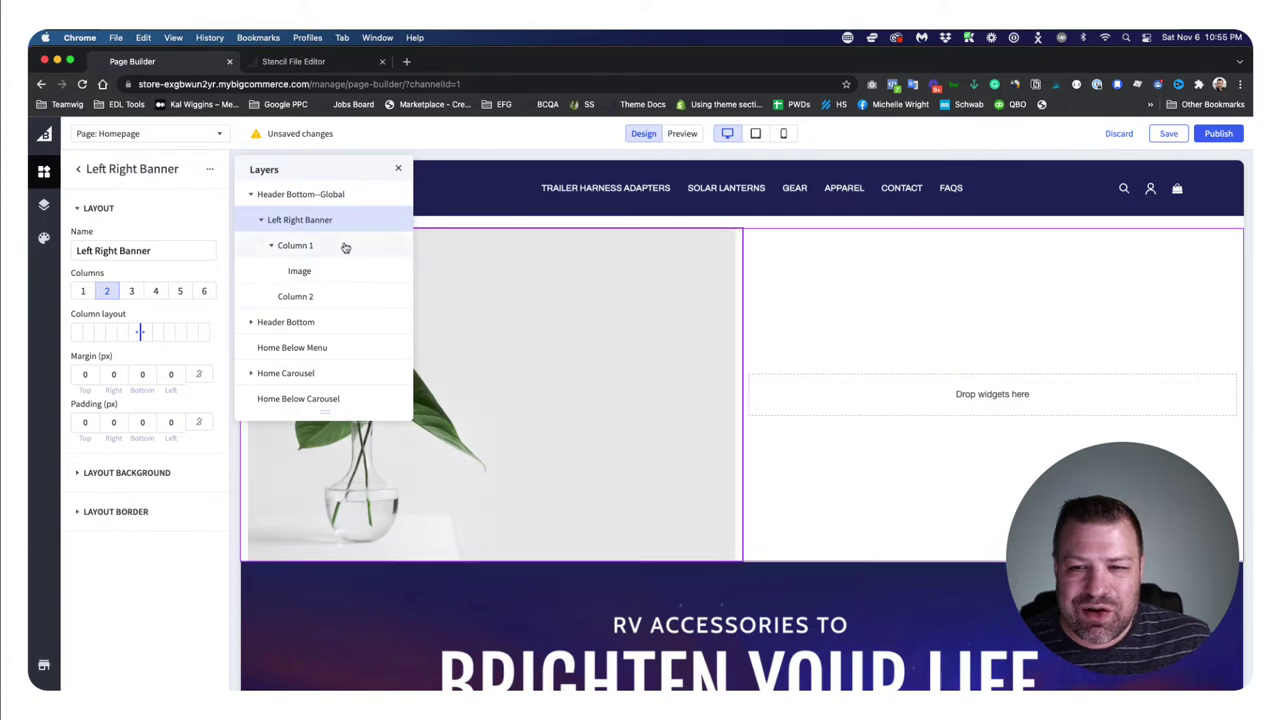
click(251, 322)
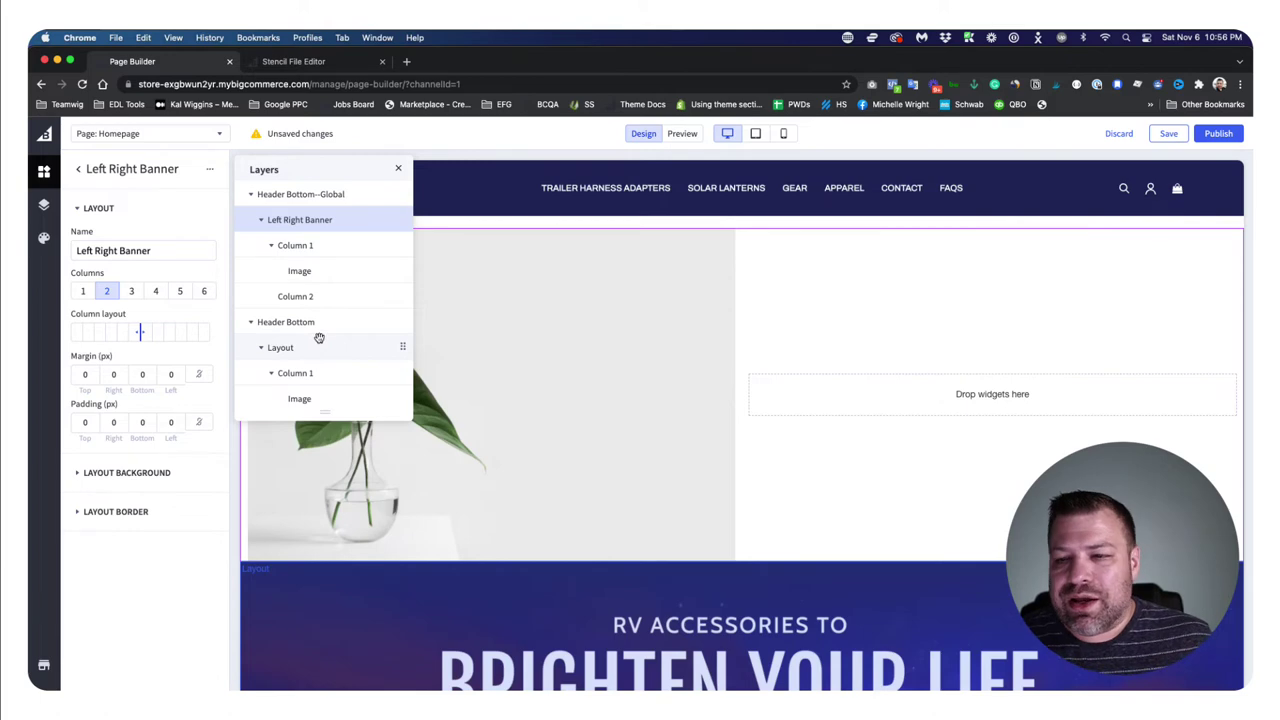
click(317, 339)
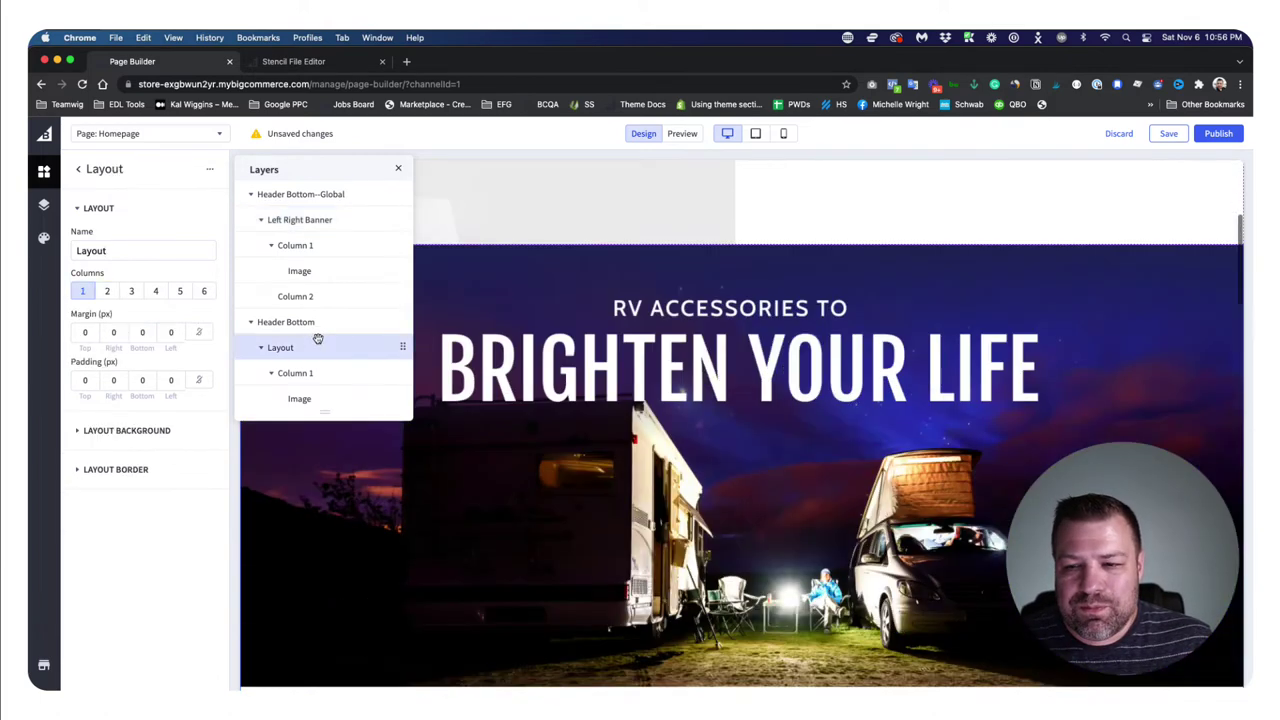
Step: Replace the Header Bottom RV banner layout's name 'Layout' with 'Hero Banner'
double_click(94, 251)
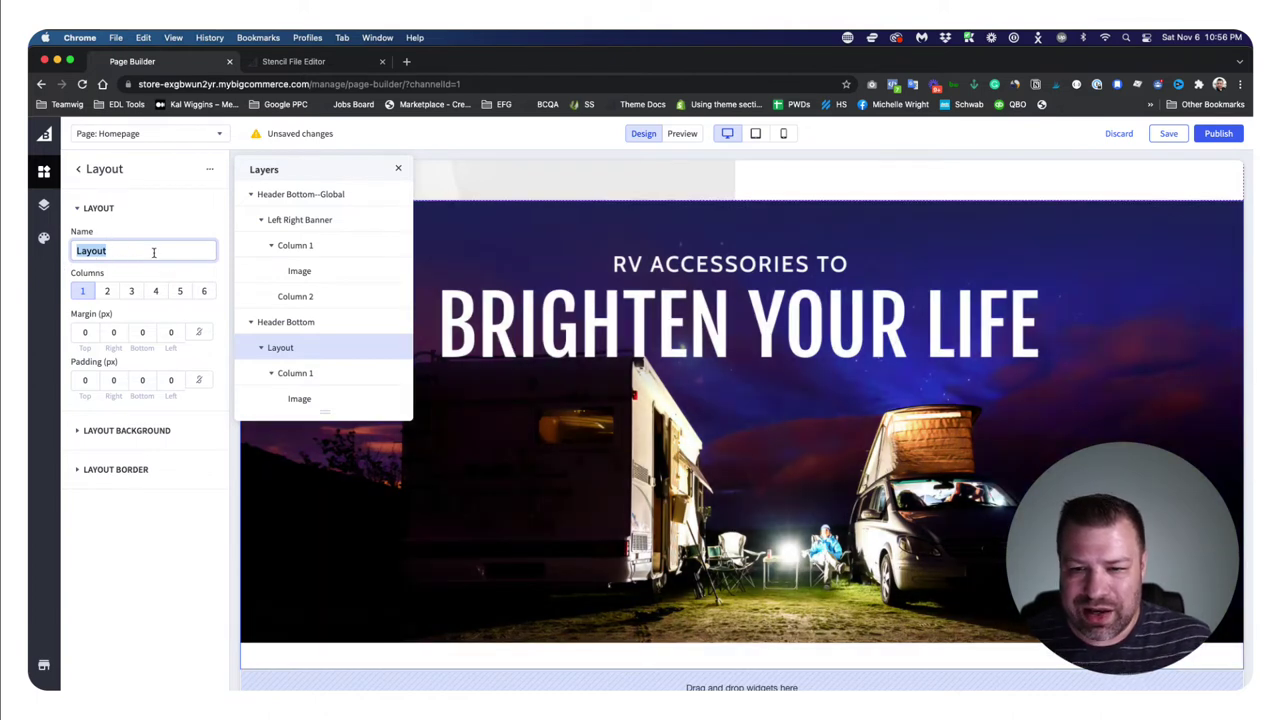
key(BackSpace)
text(Layou)
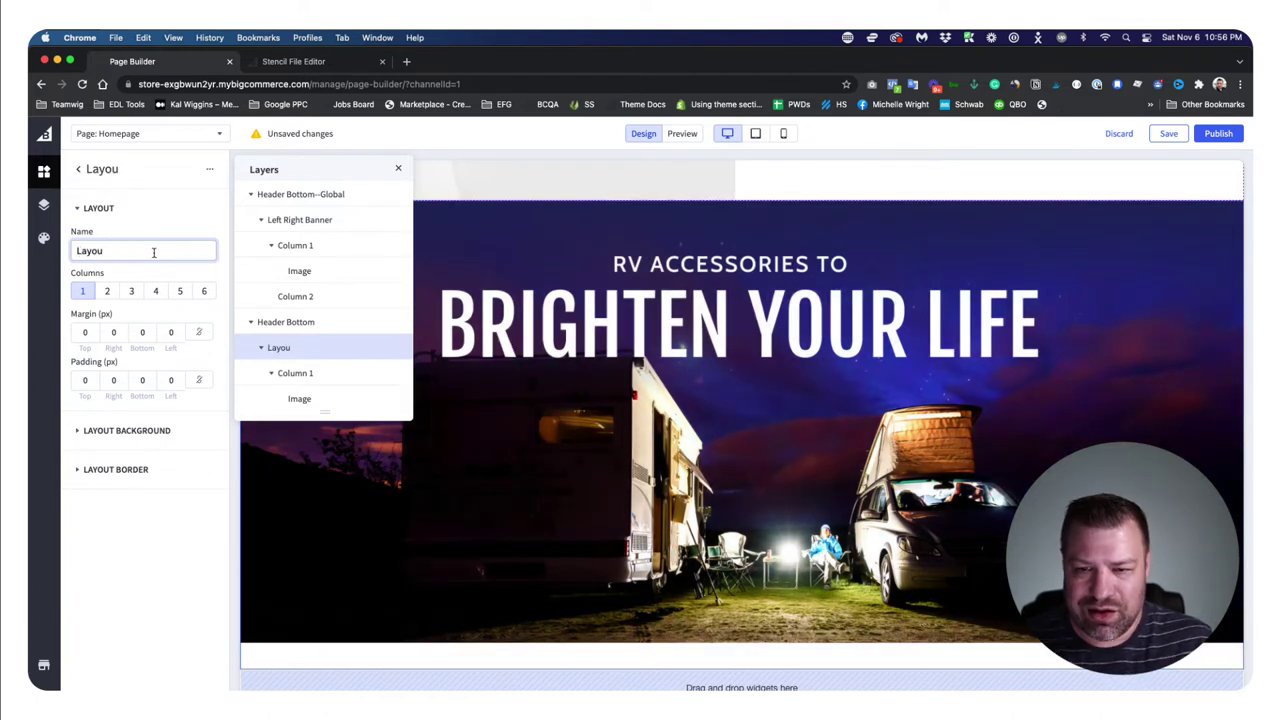
key(BackSpace)
key(BackSpace)
text(ouHero)
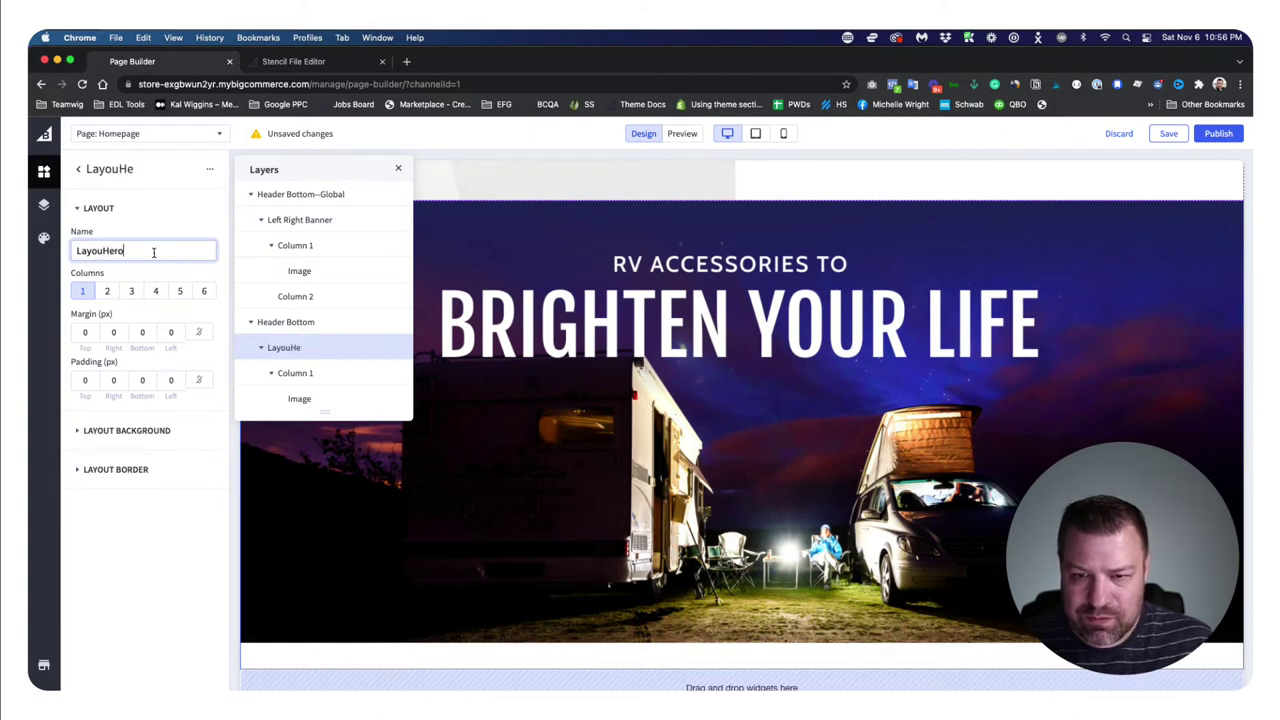
text( Banner)
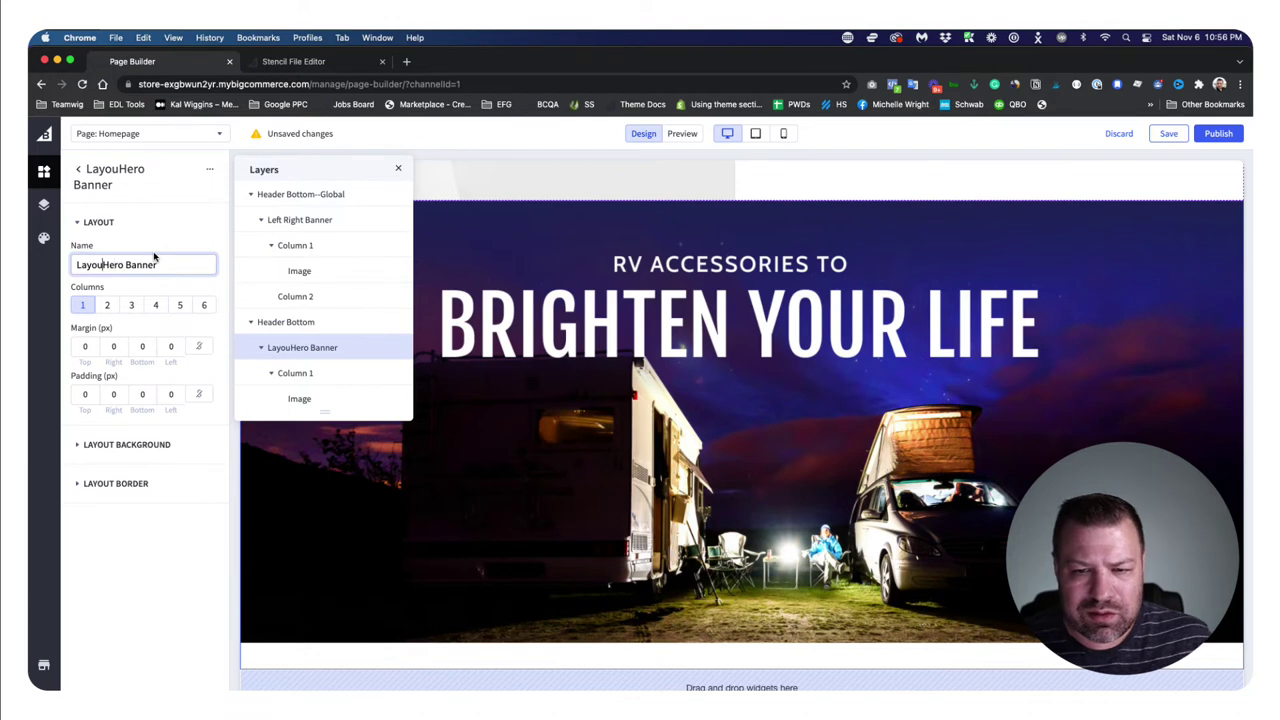
key(BackSpace)
key(BackSpace)
key(BackSpace)
key(BackSpace)
key(BackSpace)
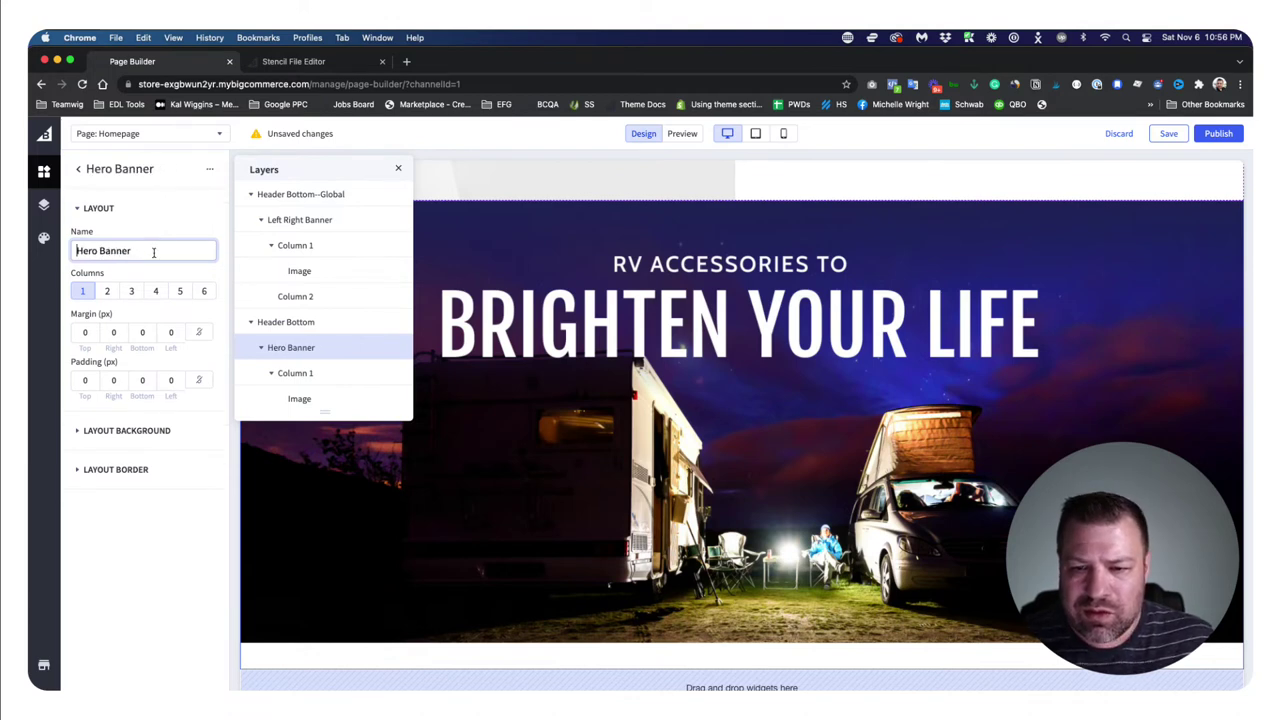
scroll(300, 320, down, 5)
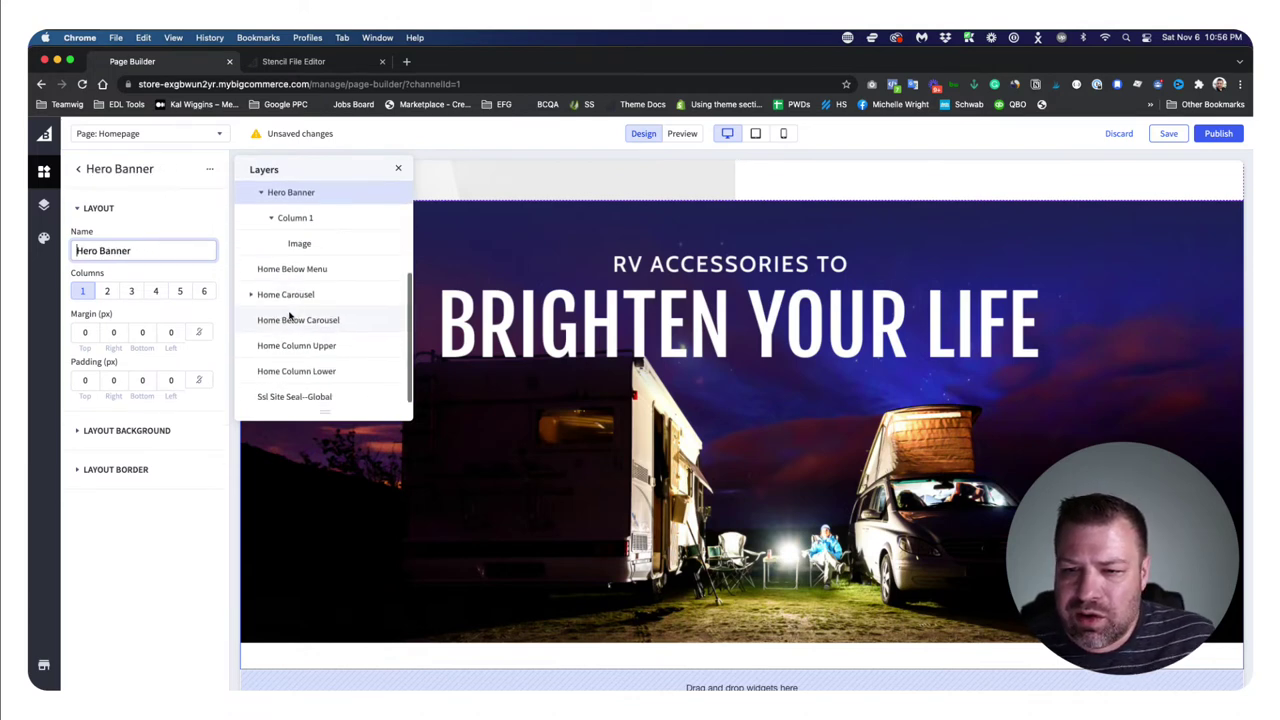
Step: Rename the three-column Home Carousel layout to 'Original CamperLite'
click(247, 291)
click(270, 316)
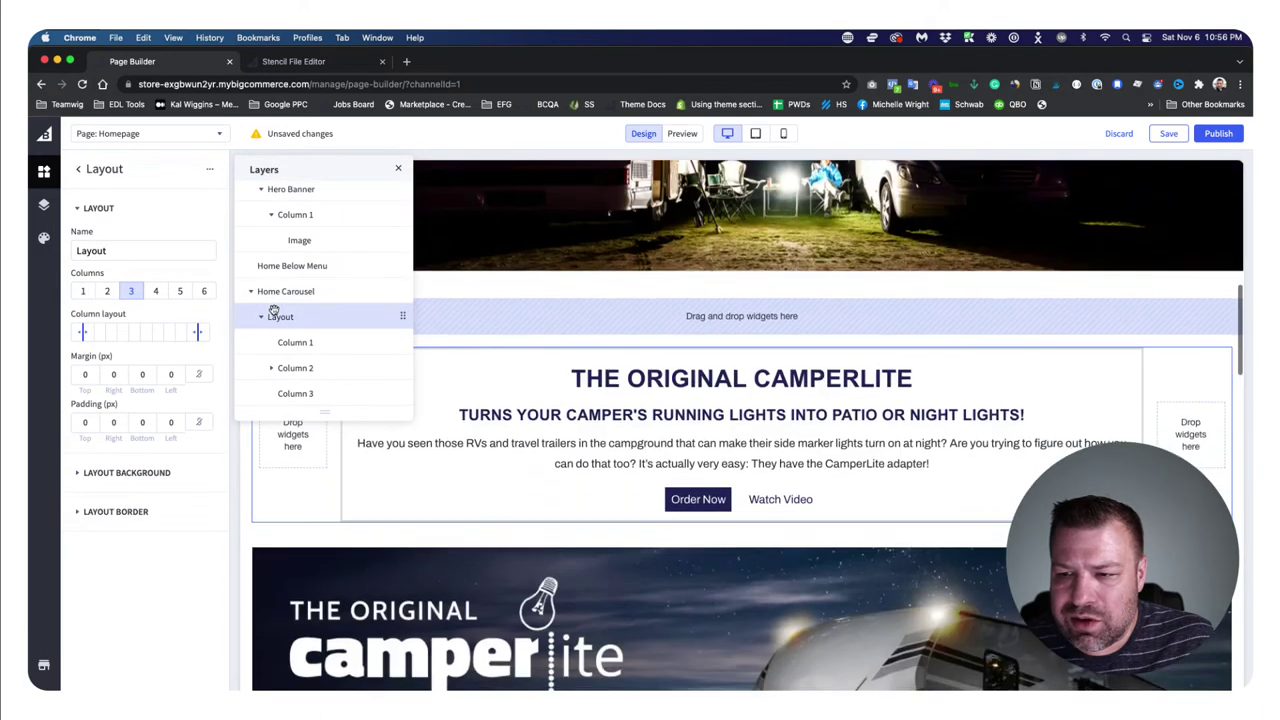
click(128, 251)
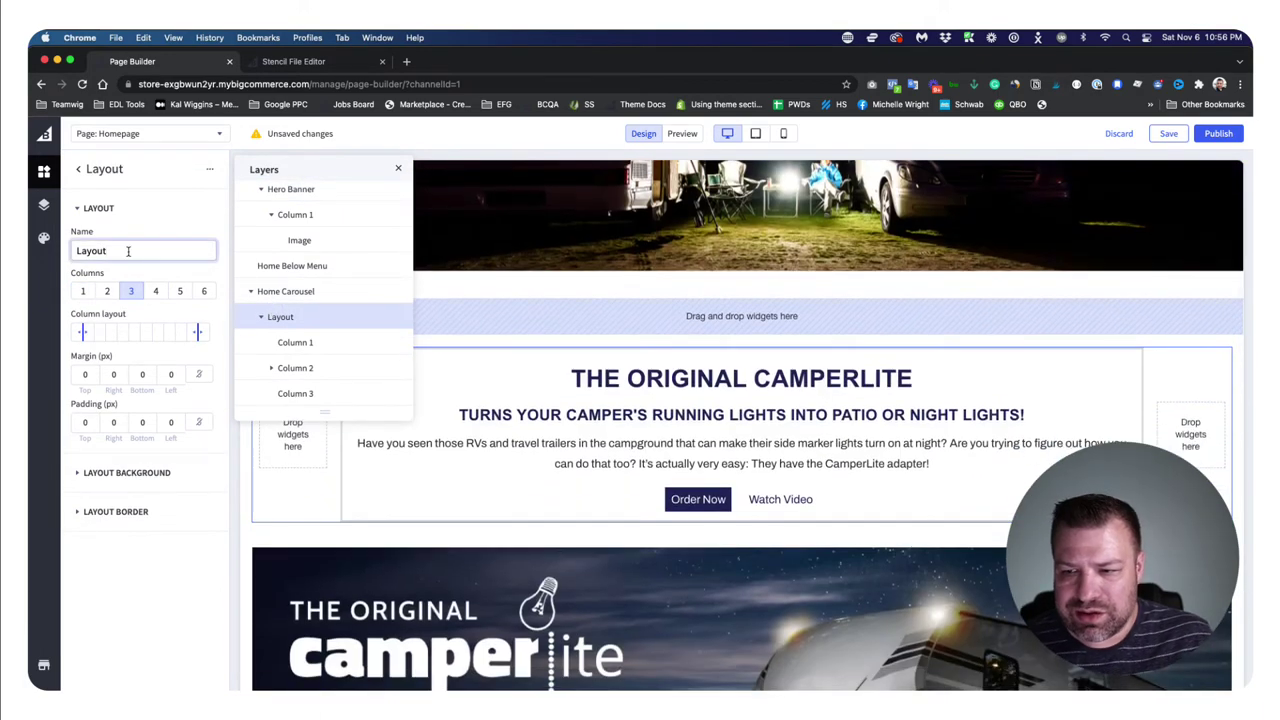
double_click(128, 251)
text(original)
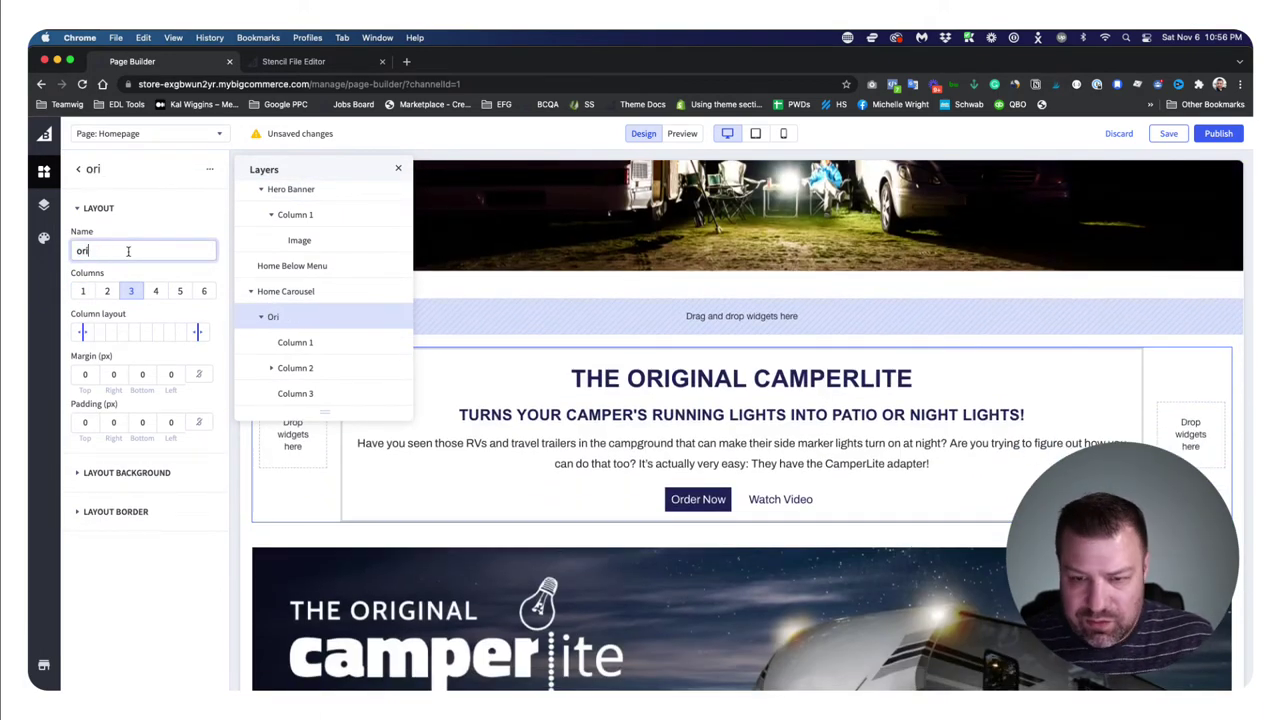
double_click(128, 251)
text(O)
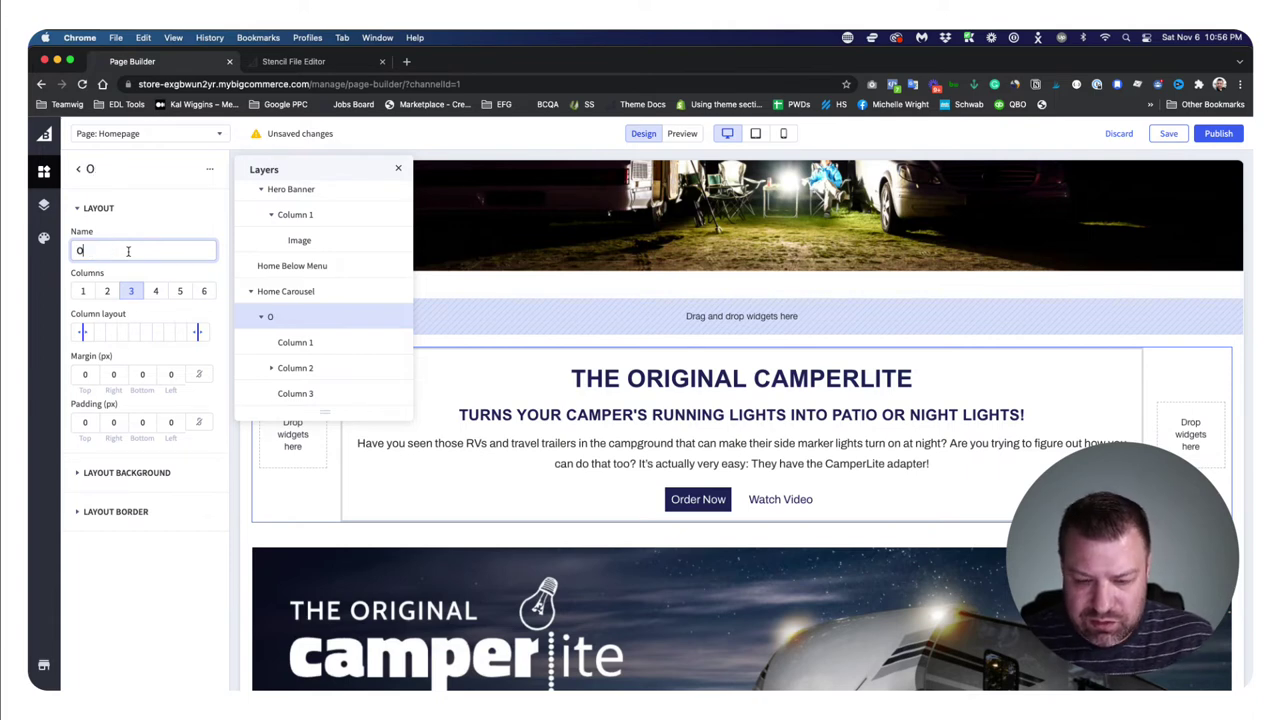
text(riginal CamperL)
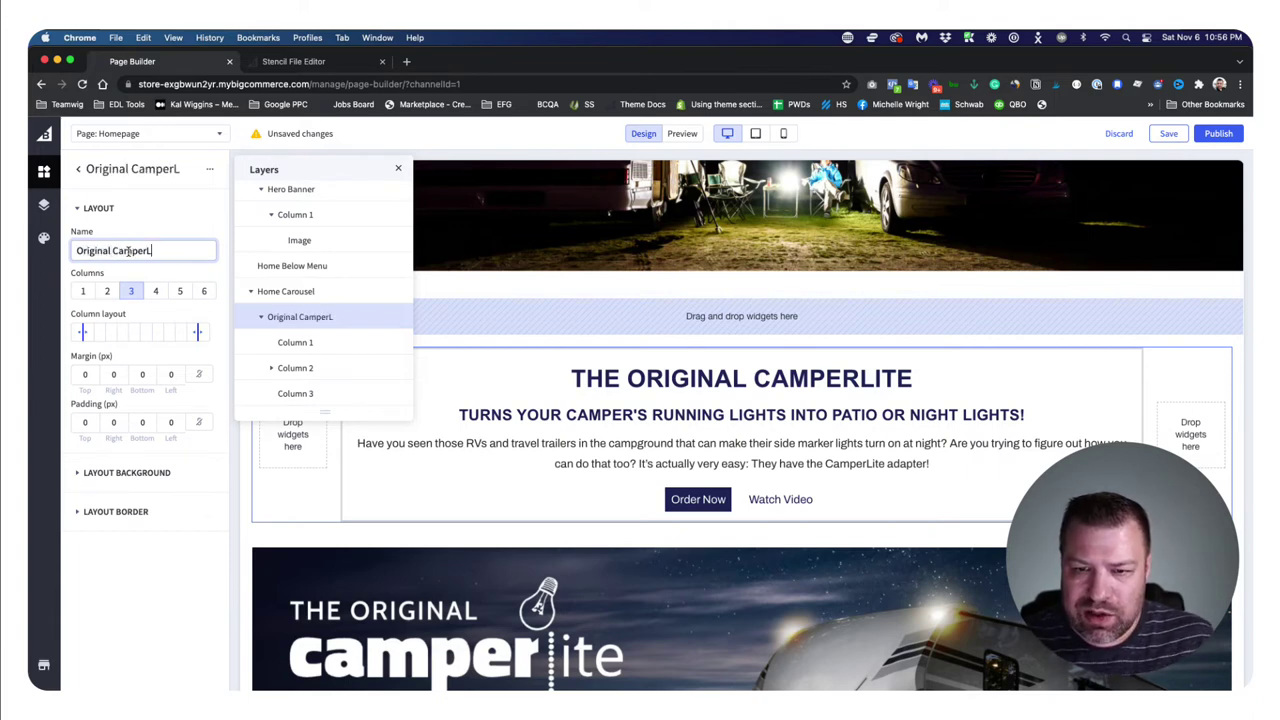
text(ite)
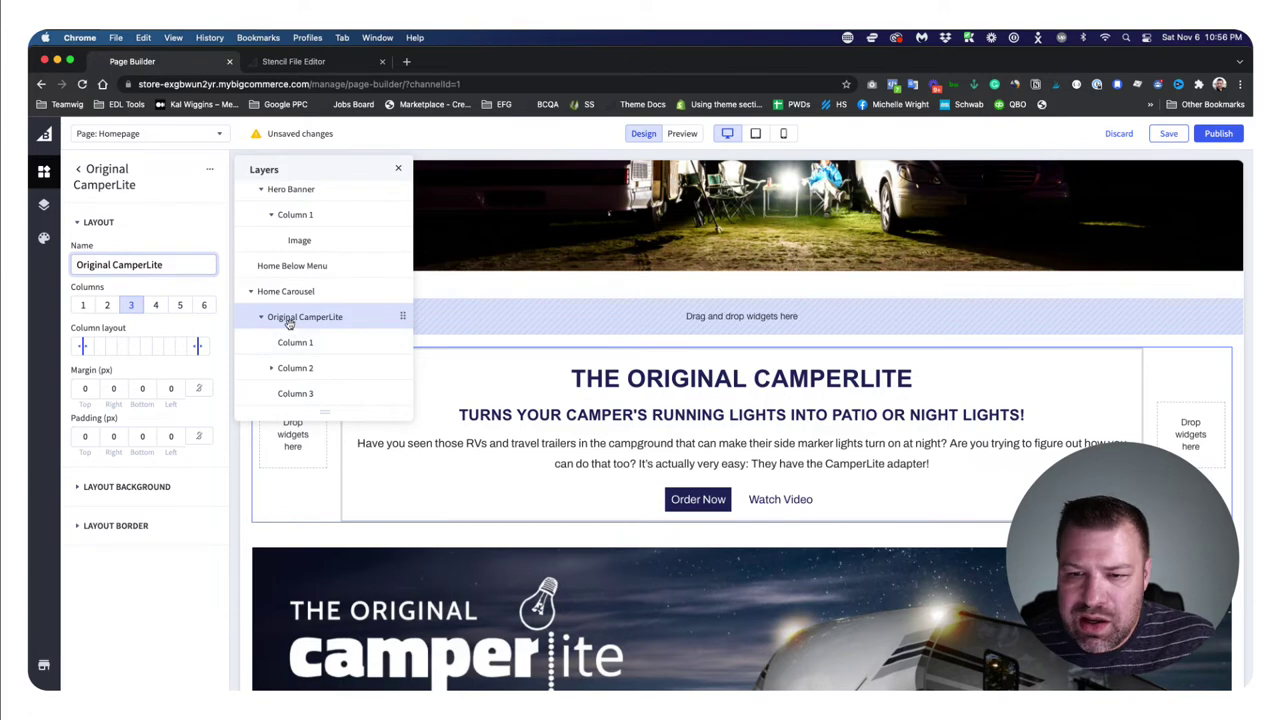
scroll(290, 322, down, 3)
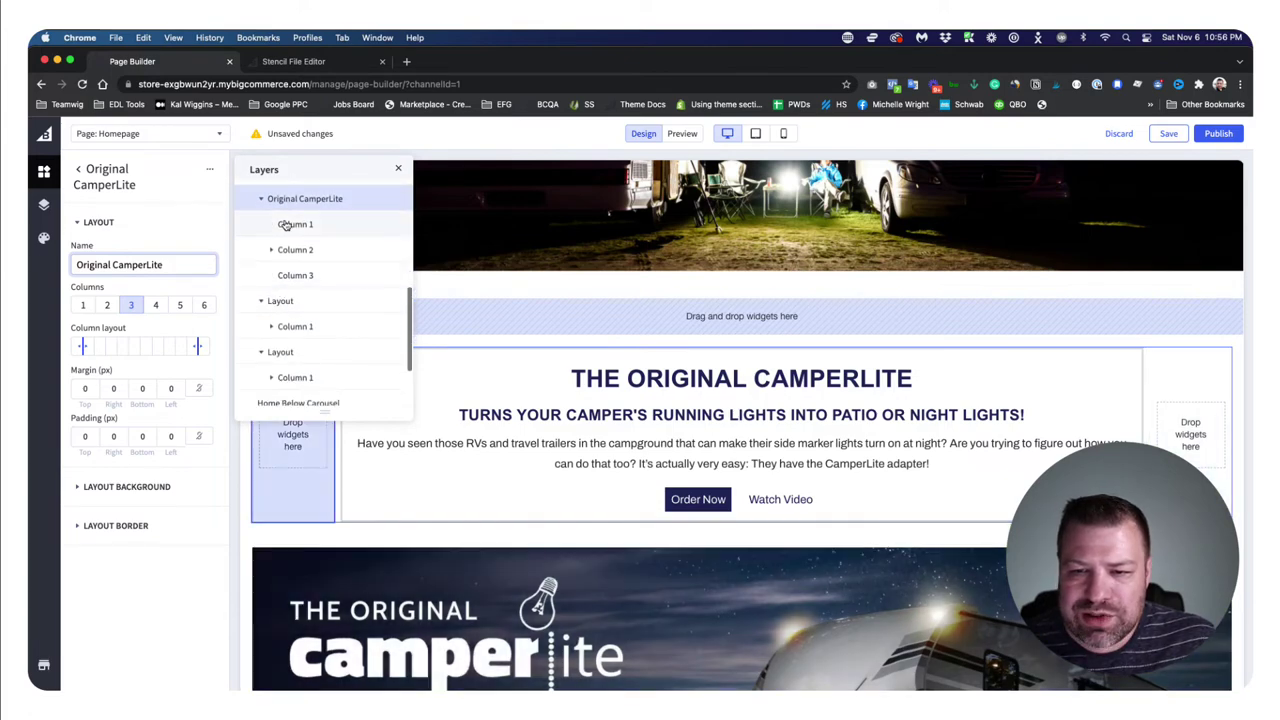
Step: Rename the CamperLite banner layout below it to 'Hero - CamperLite'
click(278, 300)
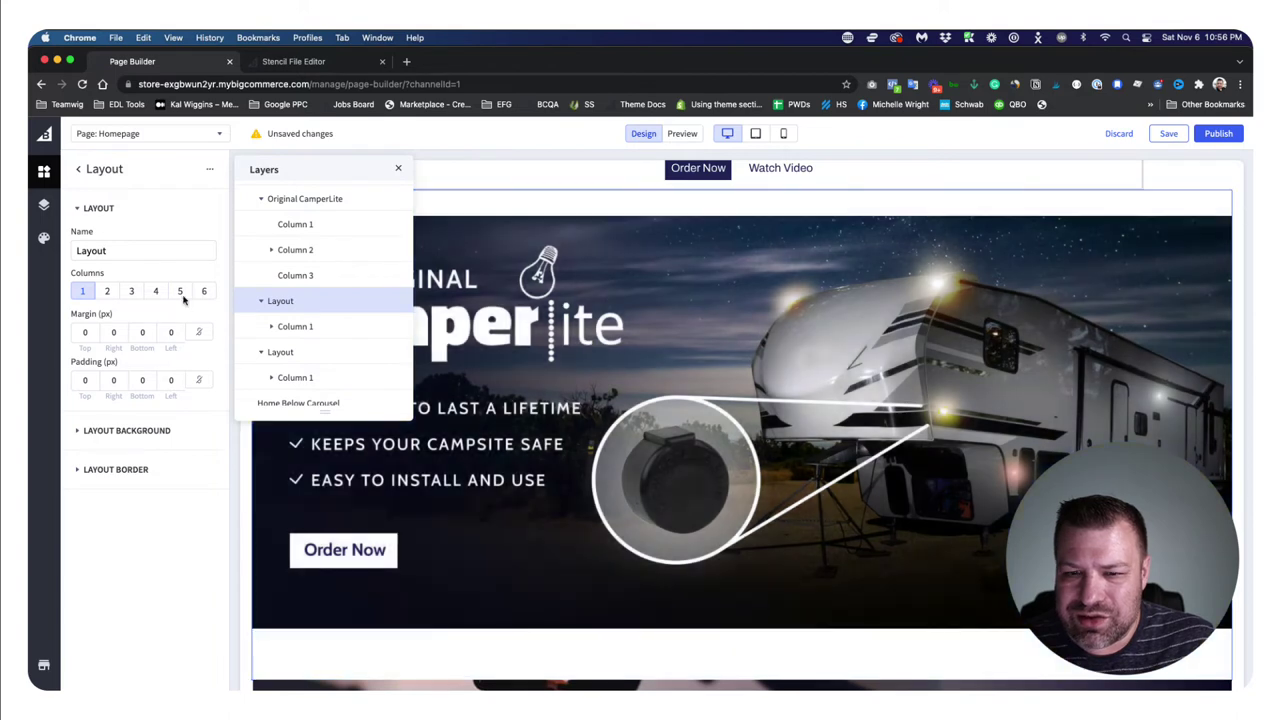
double_click(94, 251)
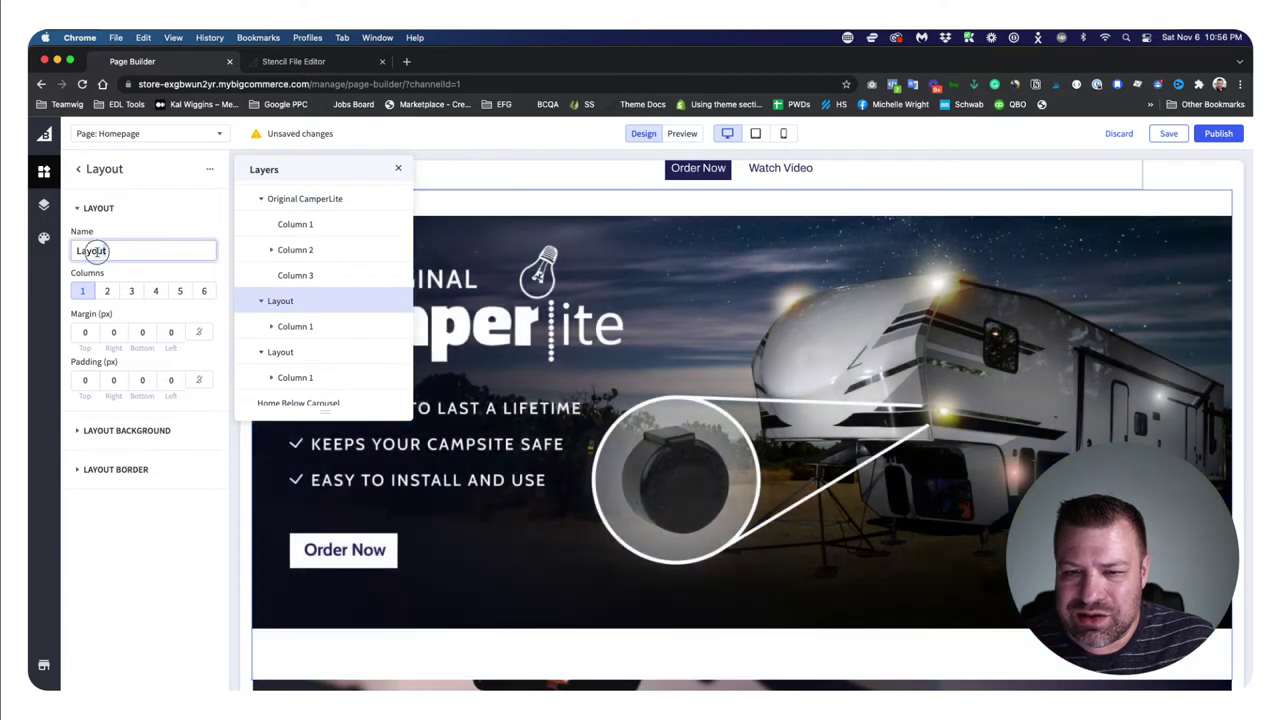
key(BackSpace)
text(Hero)
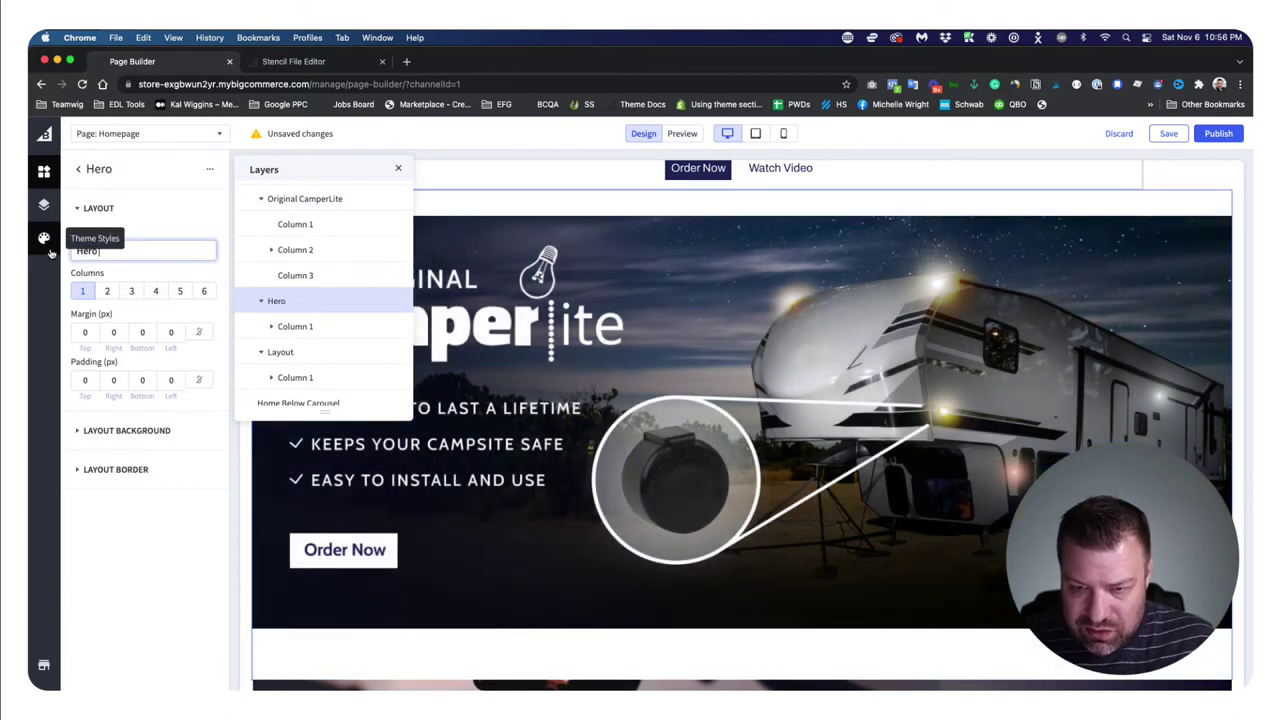
text( - CamperLite)
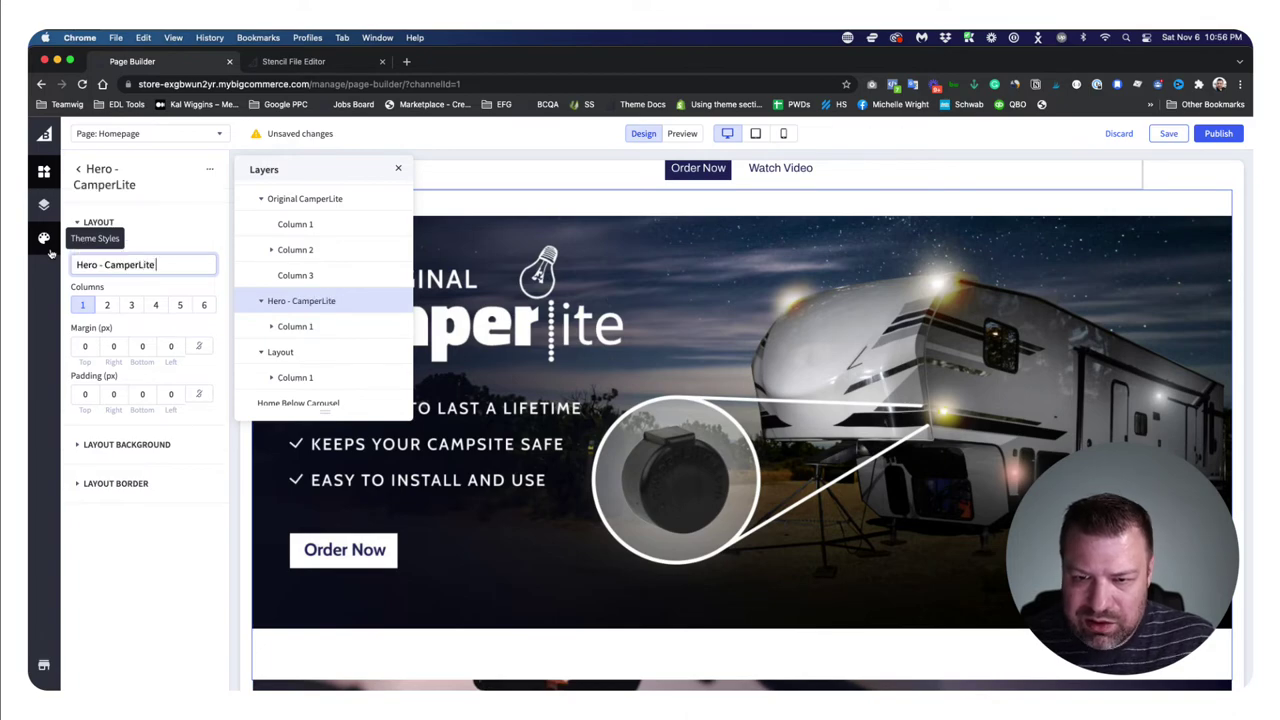
Step: Find the PackLite solar lanterns layout and name it 'PackLite'
click(327, 354)
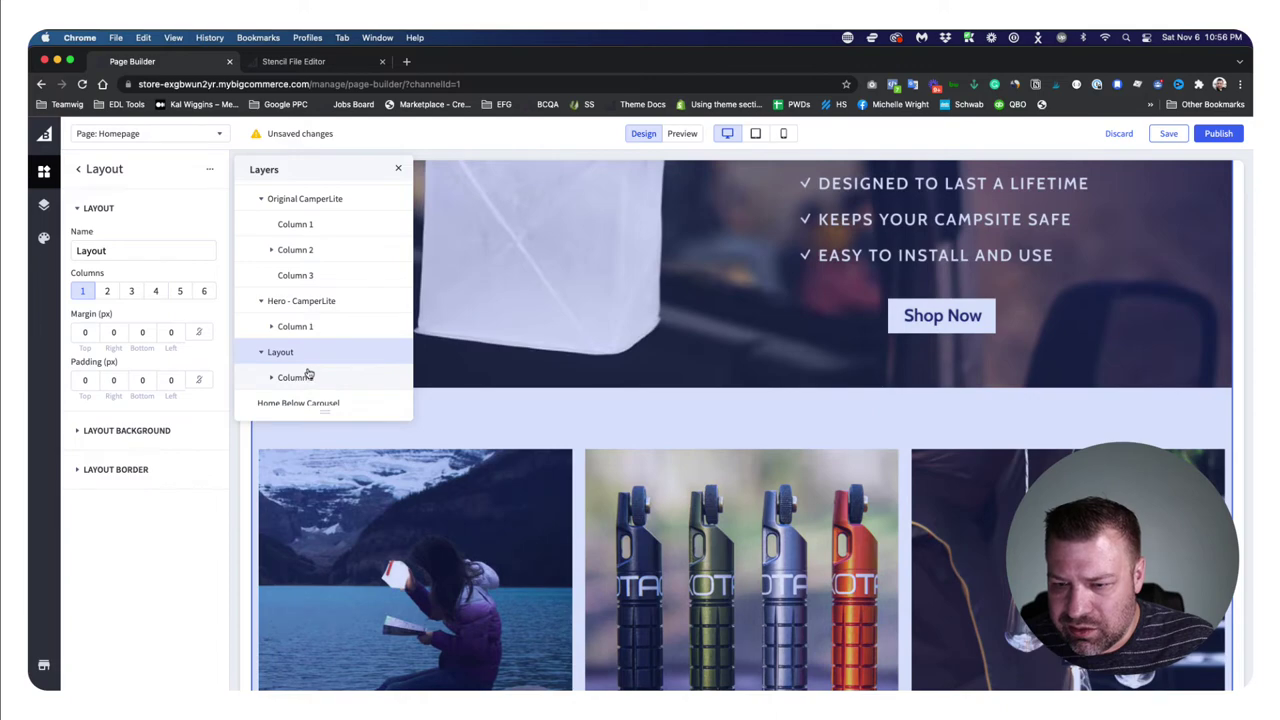
scroll(332, 358, down, 1)
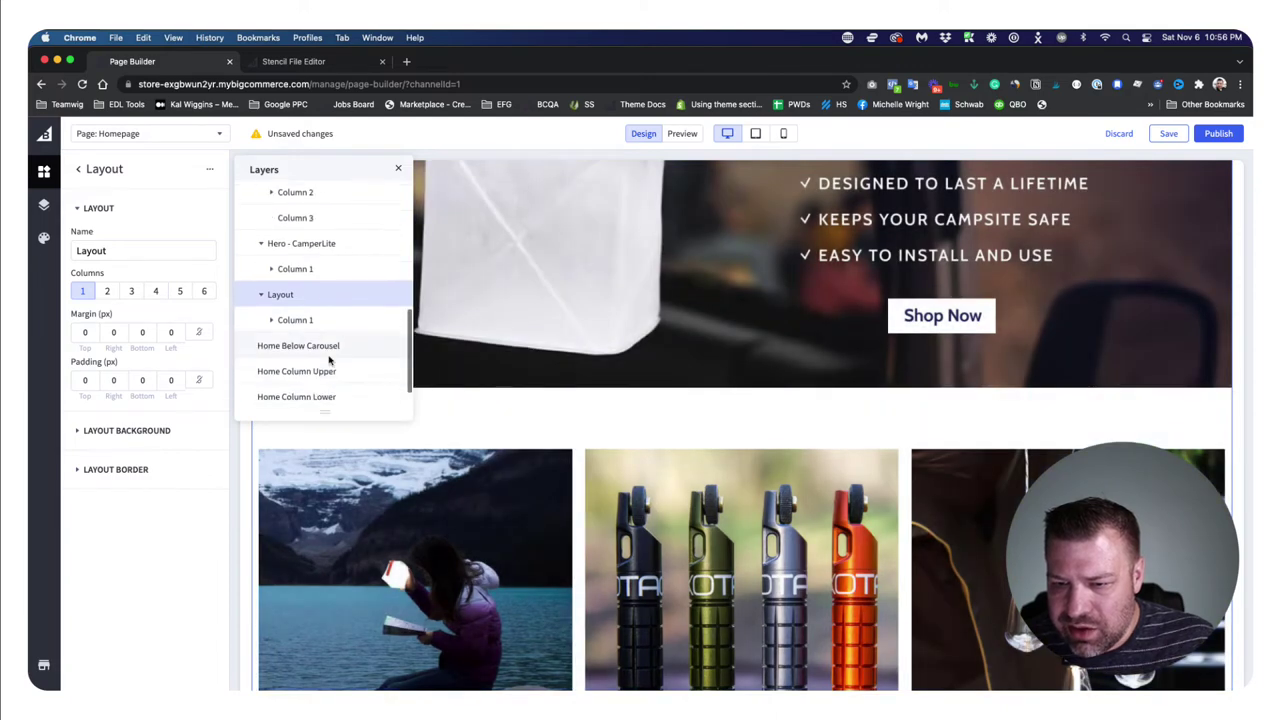
click(268, 303)
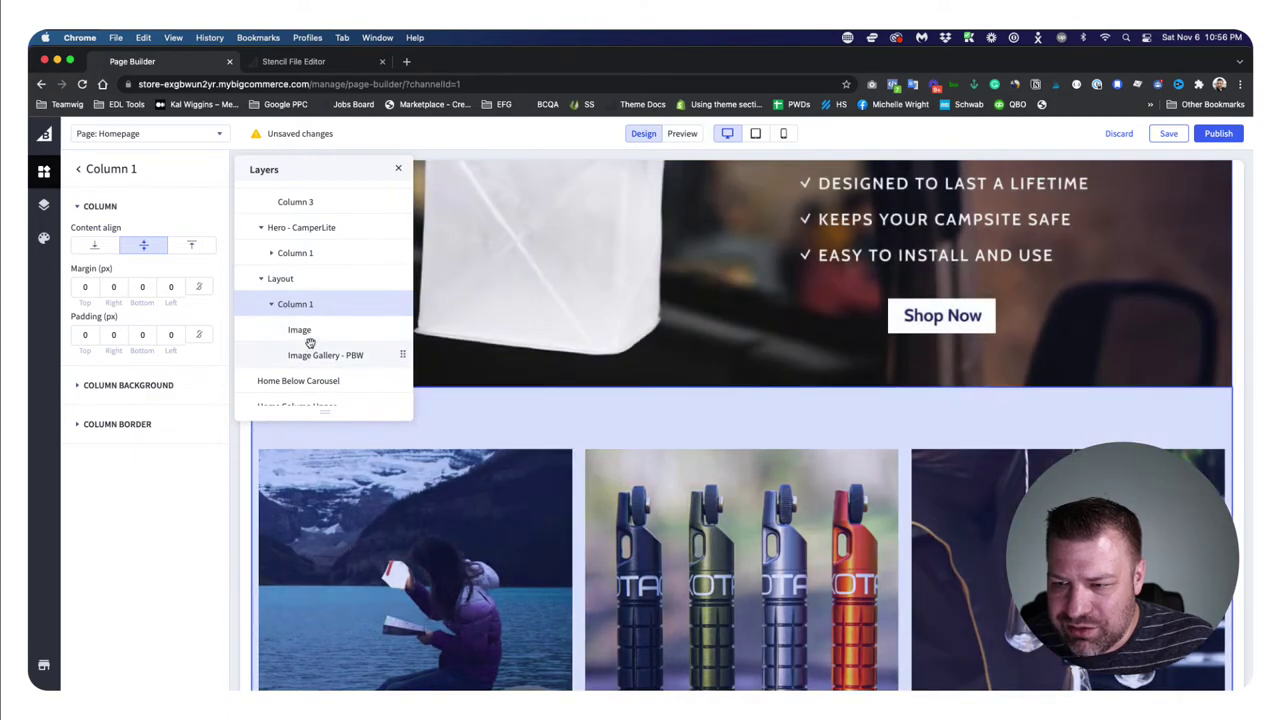
scroll(543, 409, up, 3)
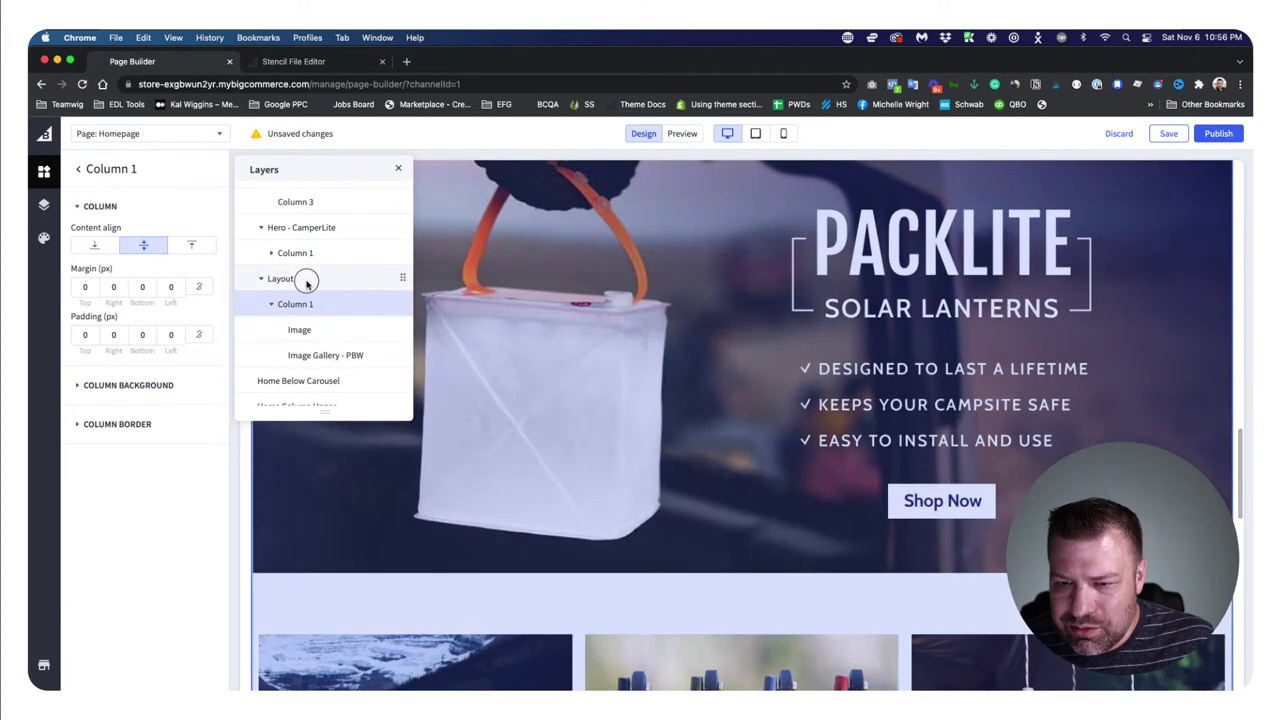
click(306, 283)
text(PackLite)
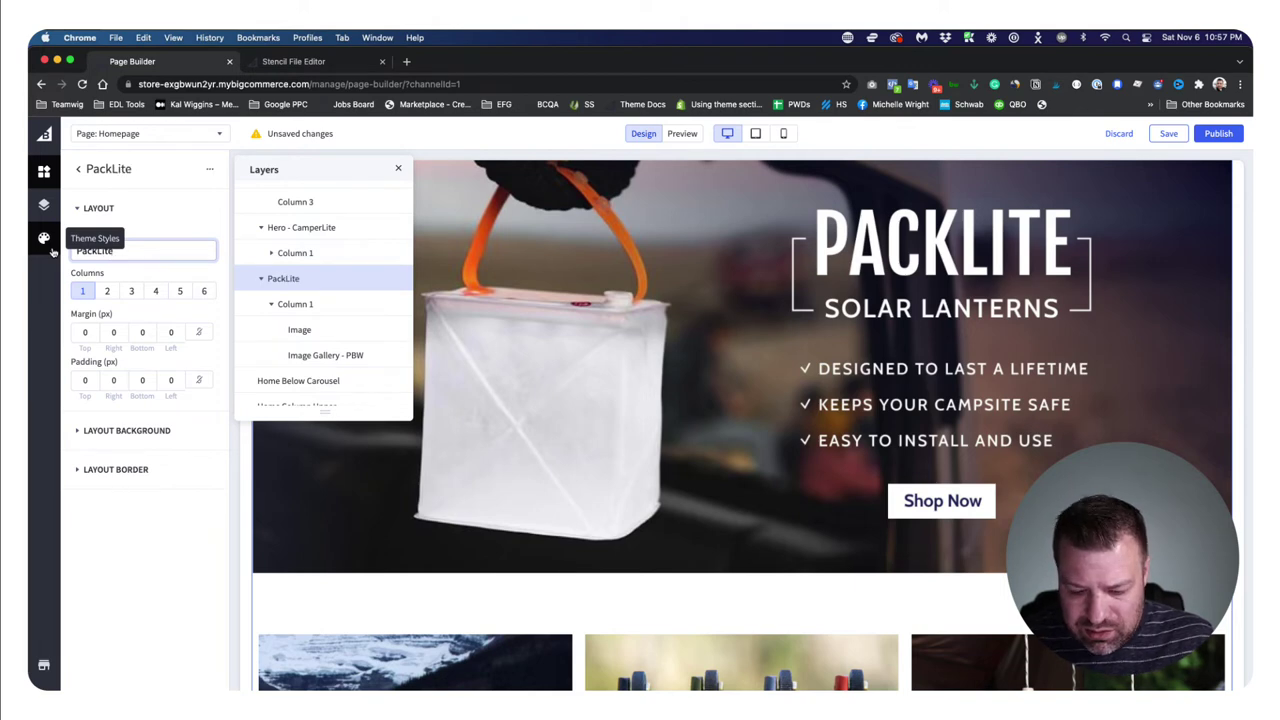
key(super+Left)
Step: Complete the PackLite layout's name as 'Hero - PackLite'
text(Hero -)
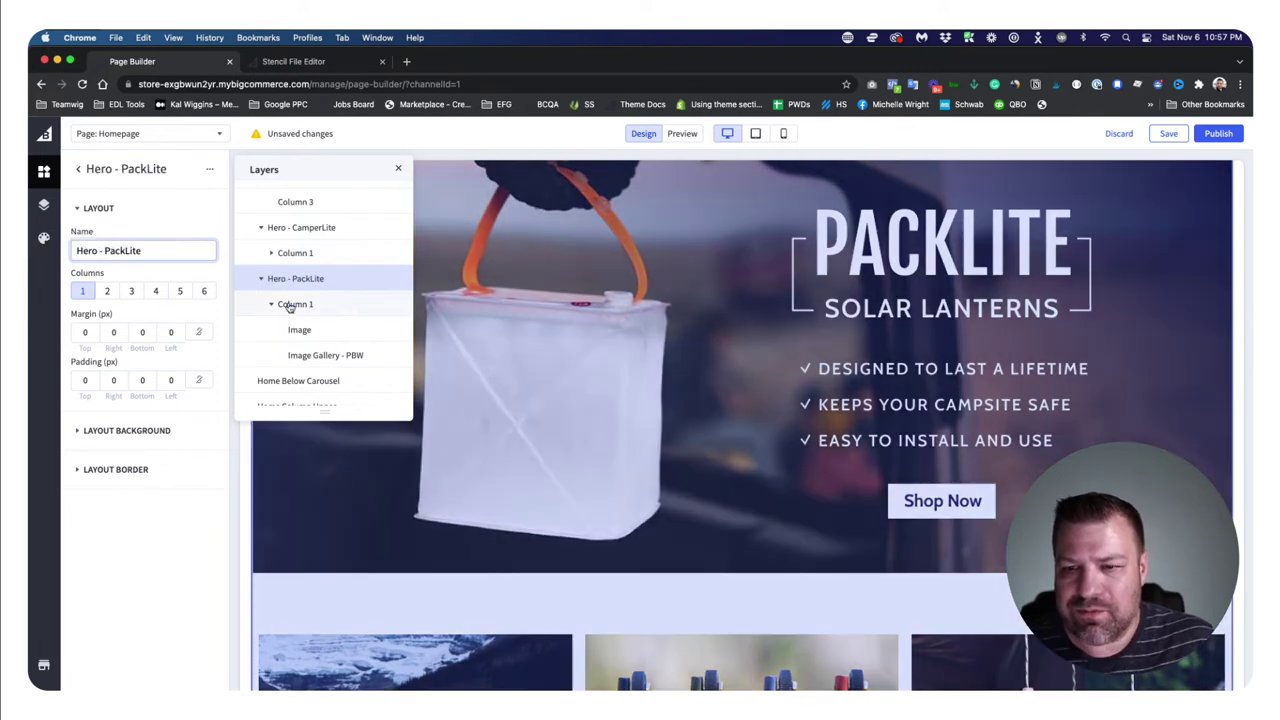
scroll(290, 307, down, 2)
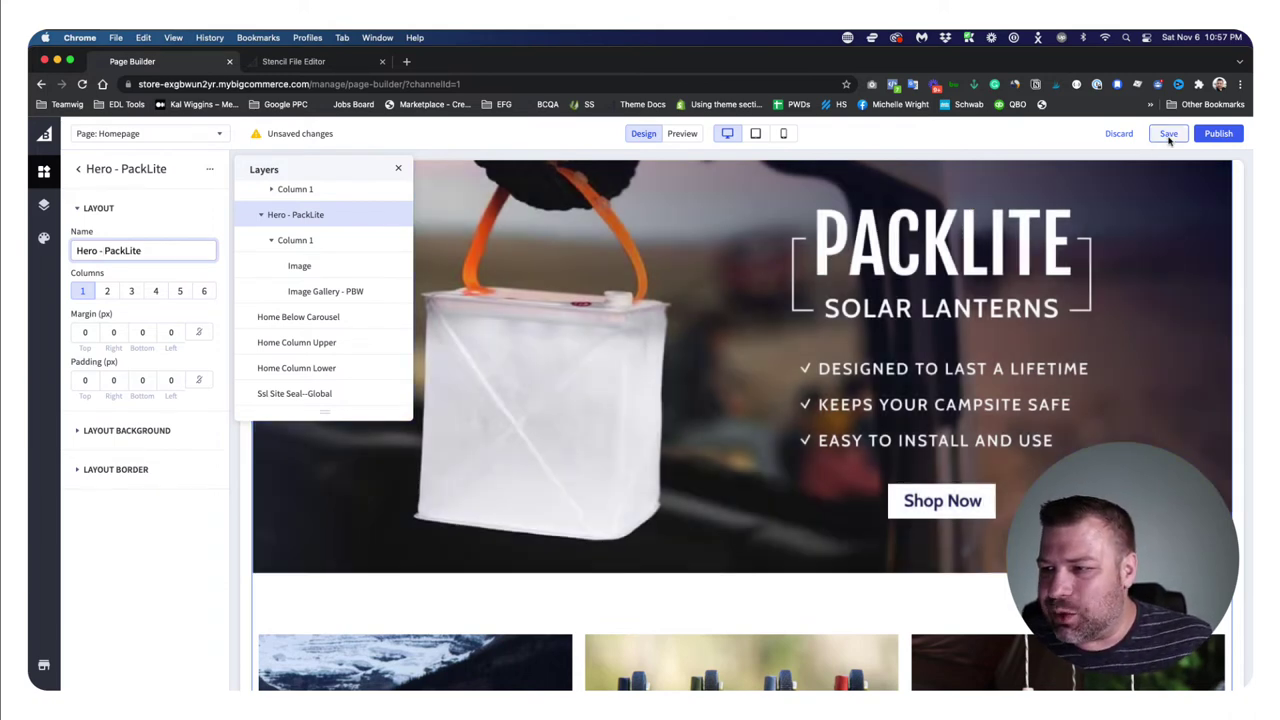
scroll(334, 285, up, 5)
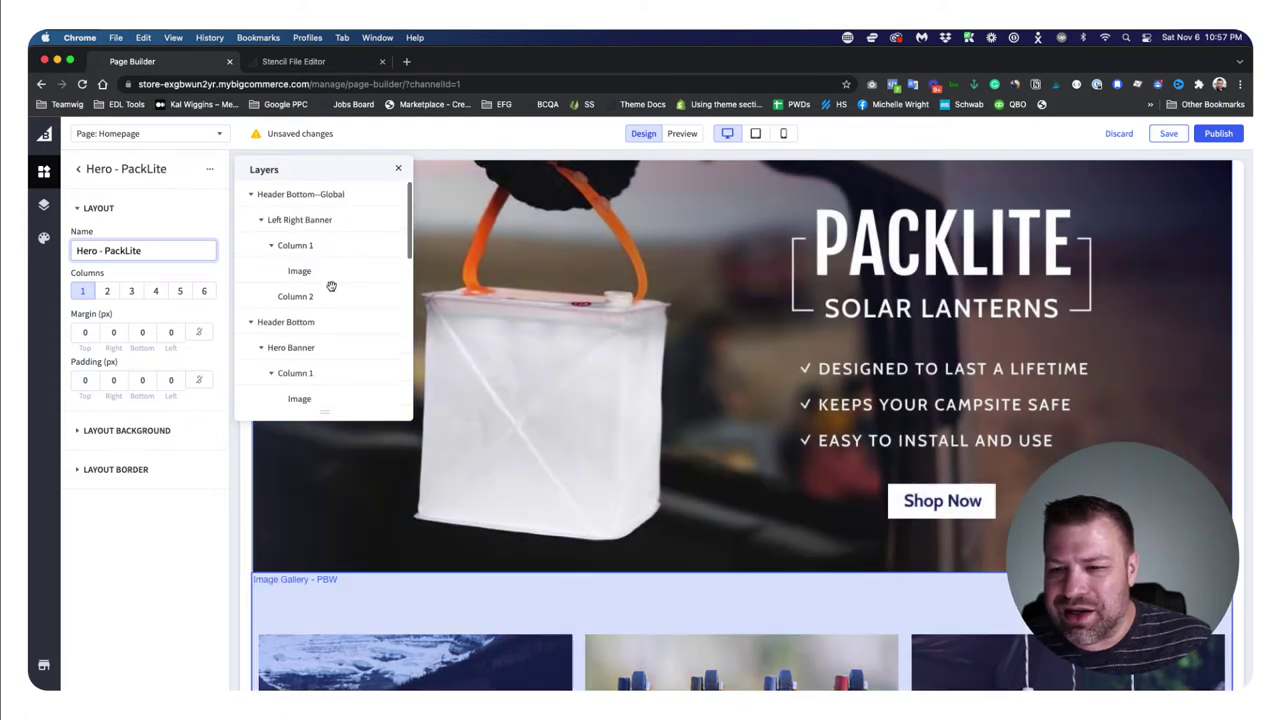
Step: Collapse the Header Bottom--Global and Header Bottom layer groups and scroll to the drop zones
click(252, 196)
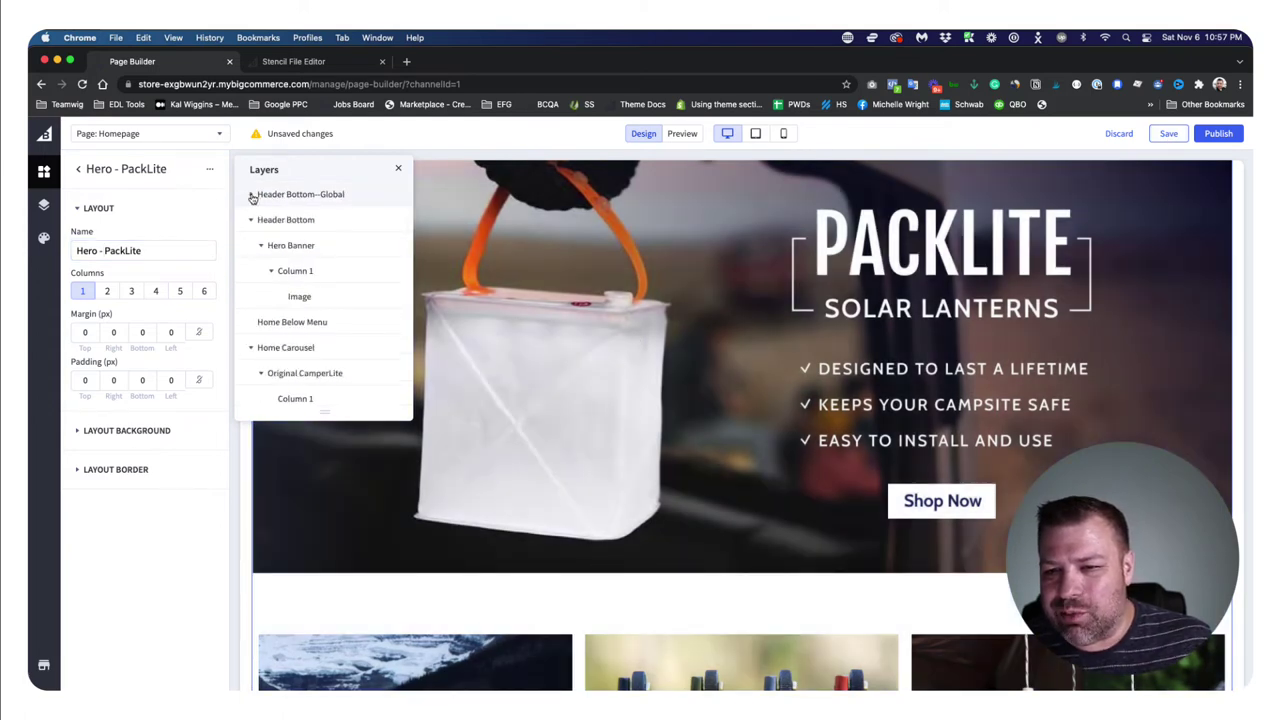
click(251, 220)
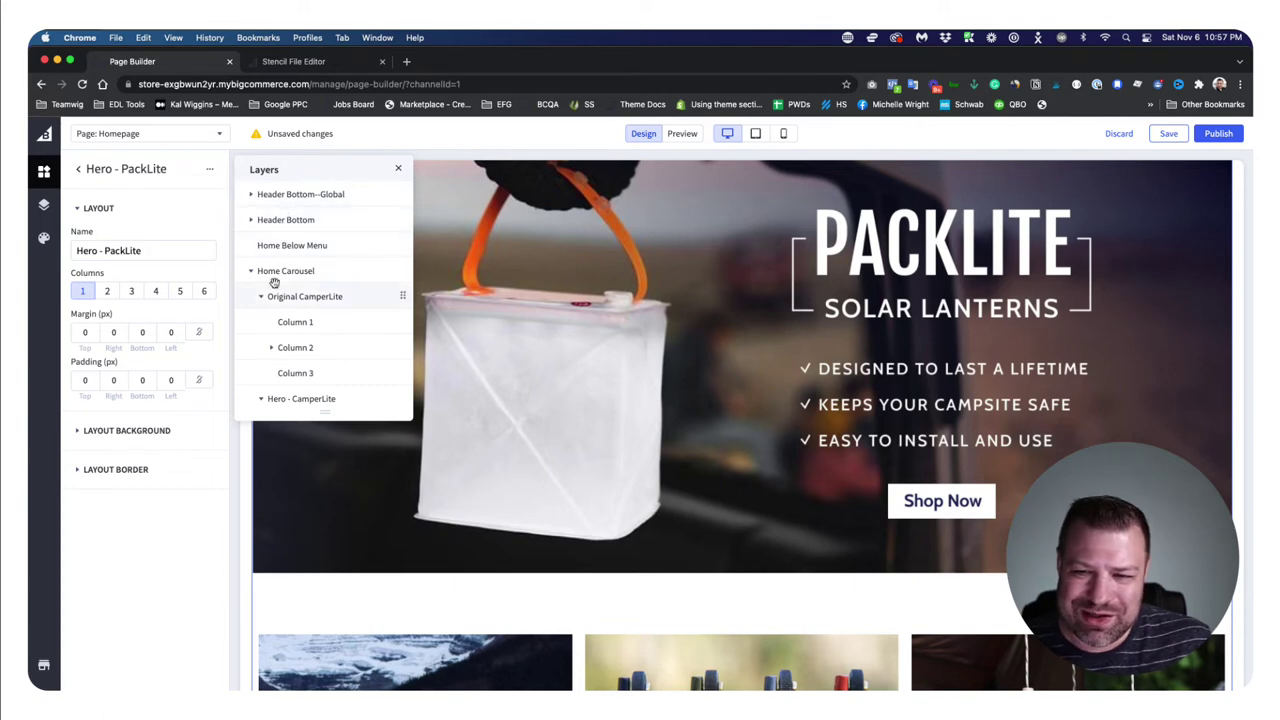
scroll(543, 383, down, 5)
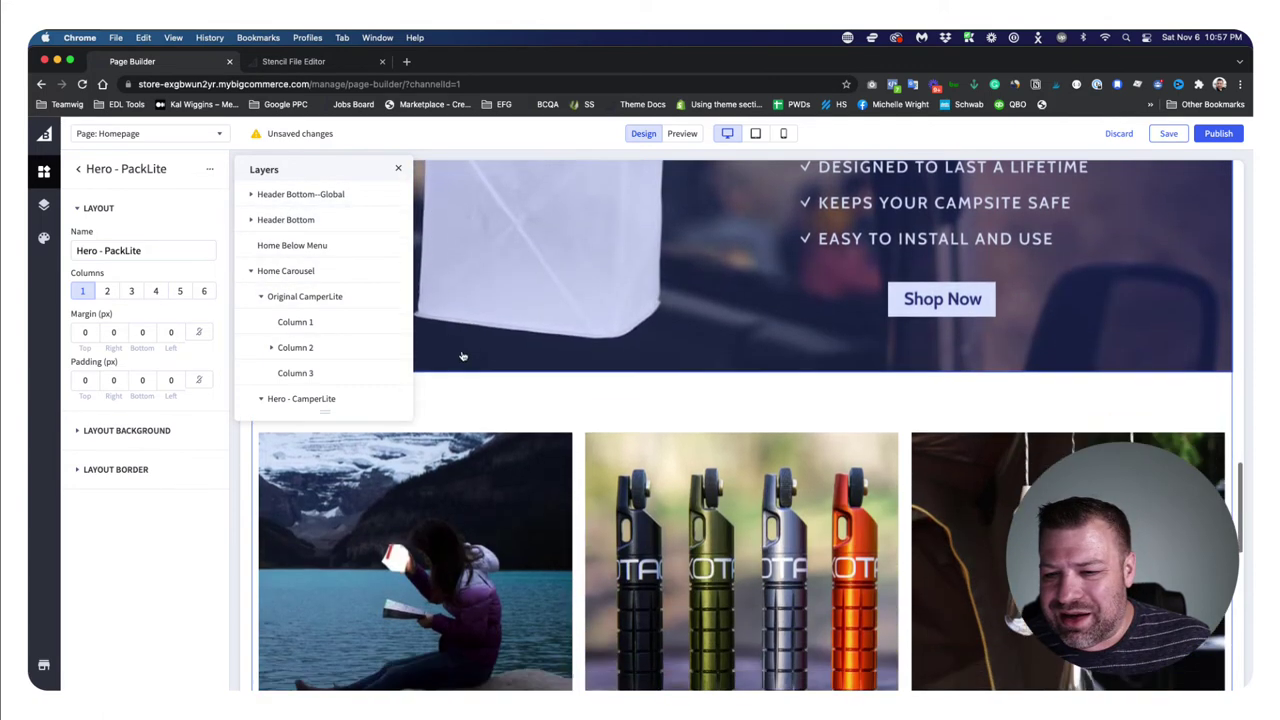
scroll(540, 395, down, 1)
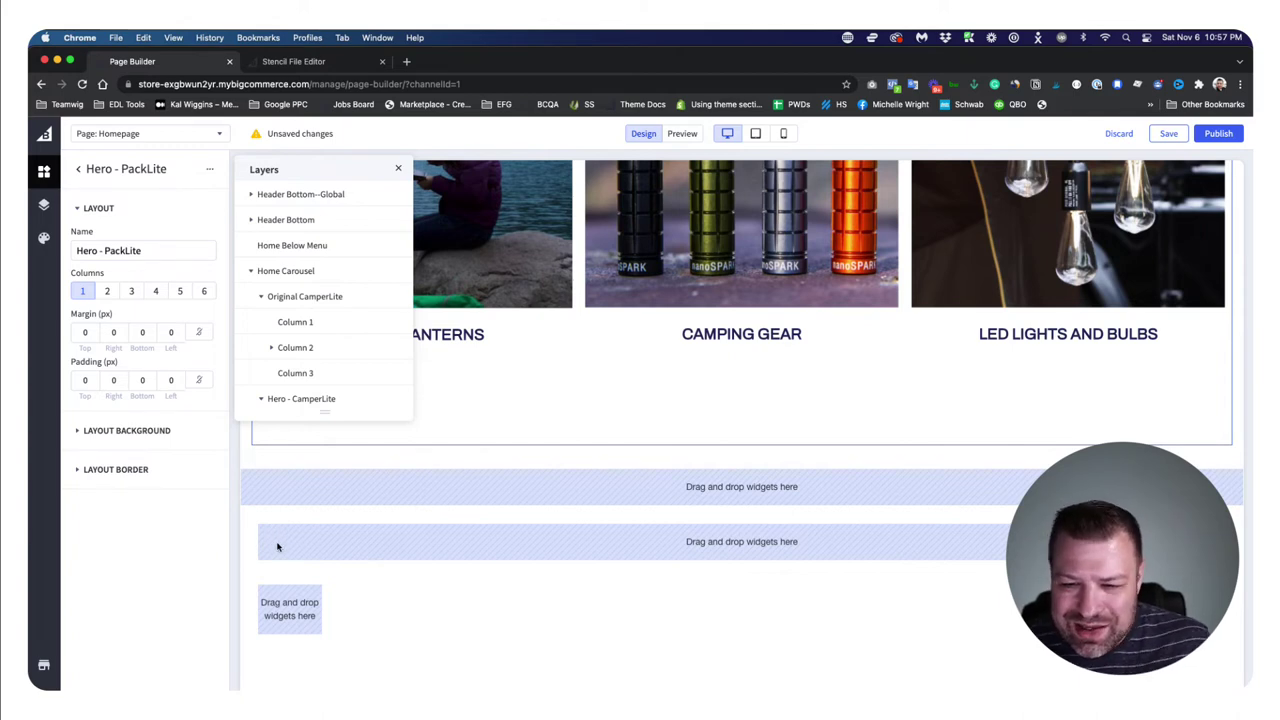
Step: Drag a trial Layout widget into Home Column Upper, then delete it again
click(281, 547)
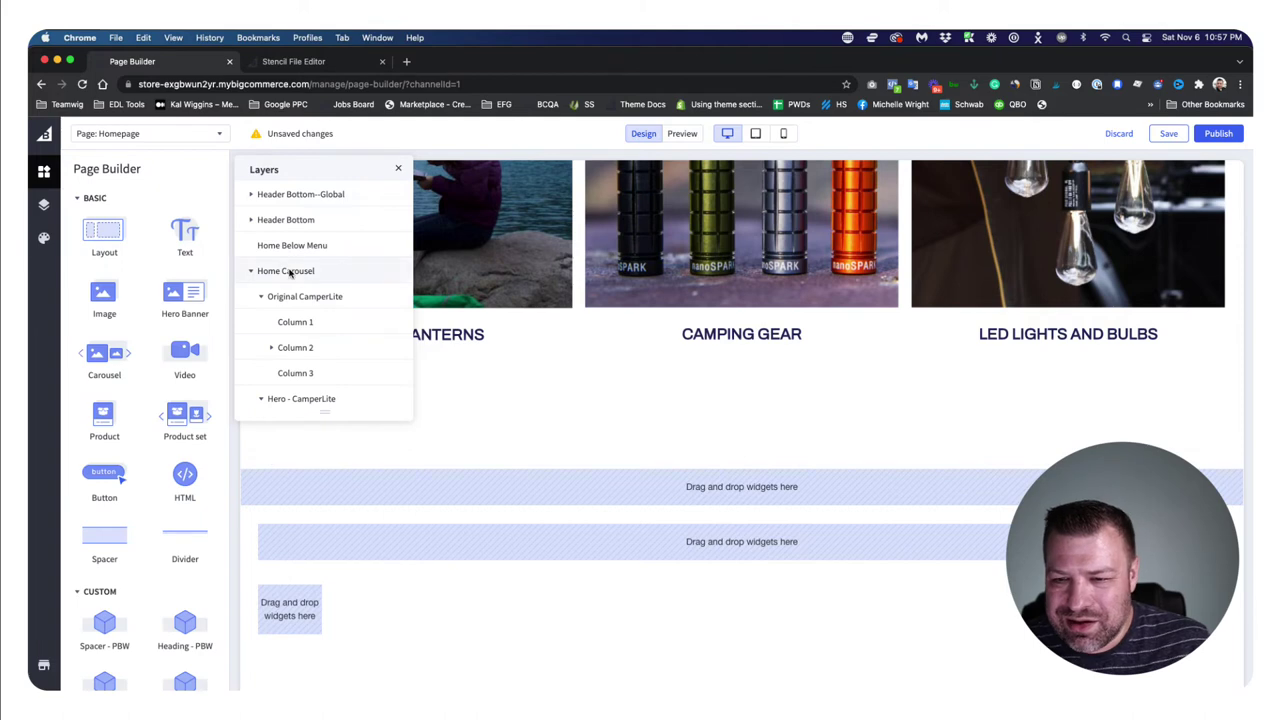
scroll(300, 390, down, 5)
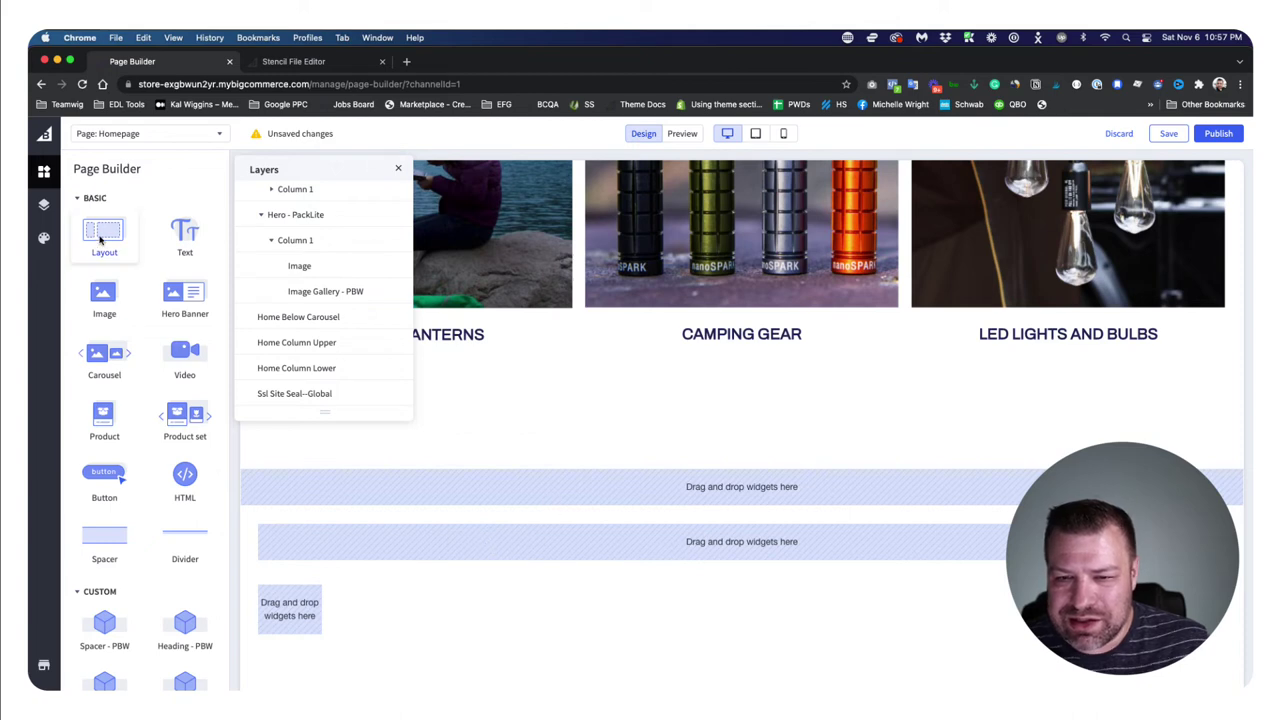
drag(104, 235, 443, 536)
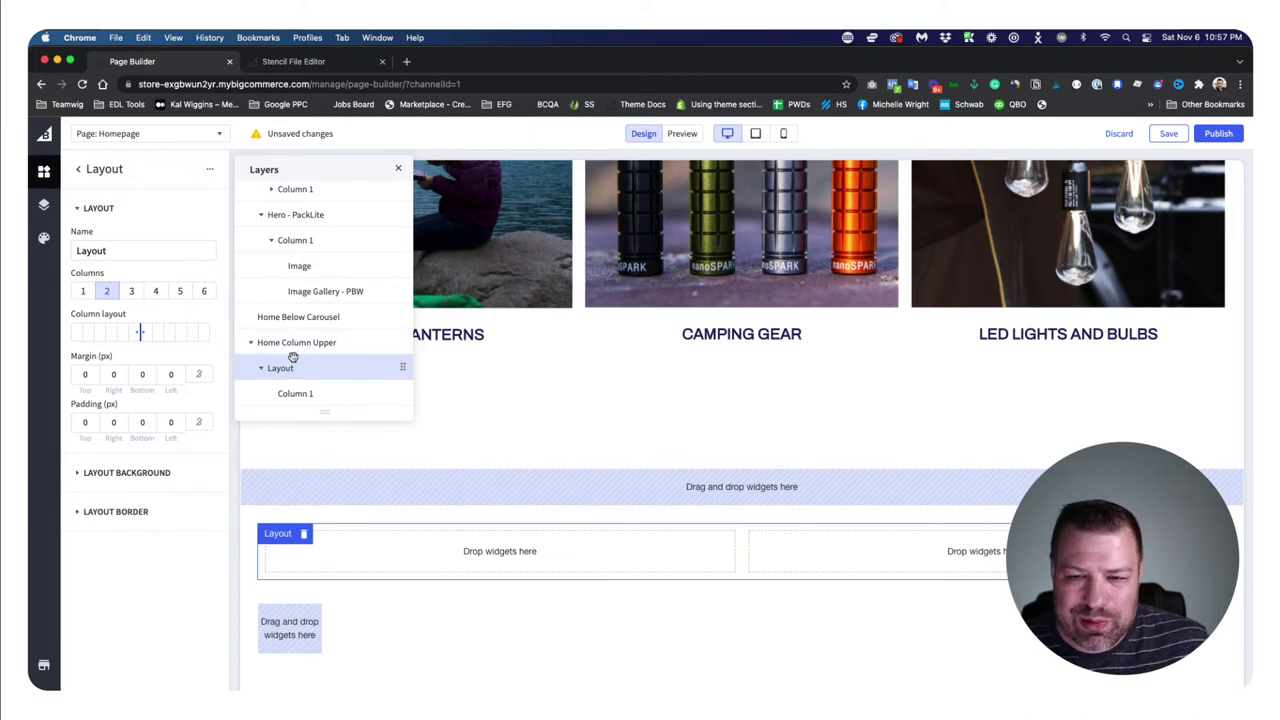
scroll(292, 362, down, 1)
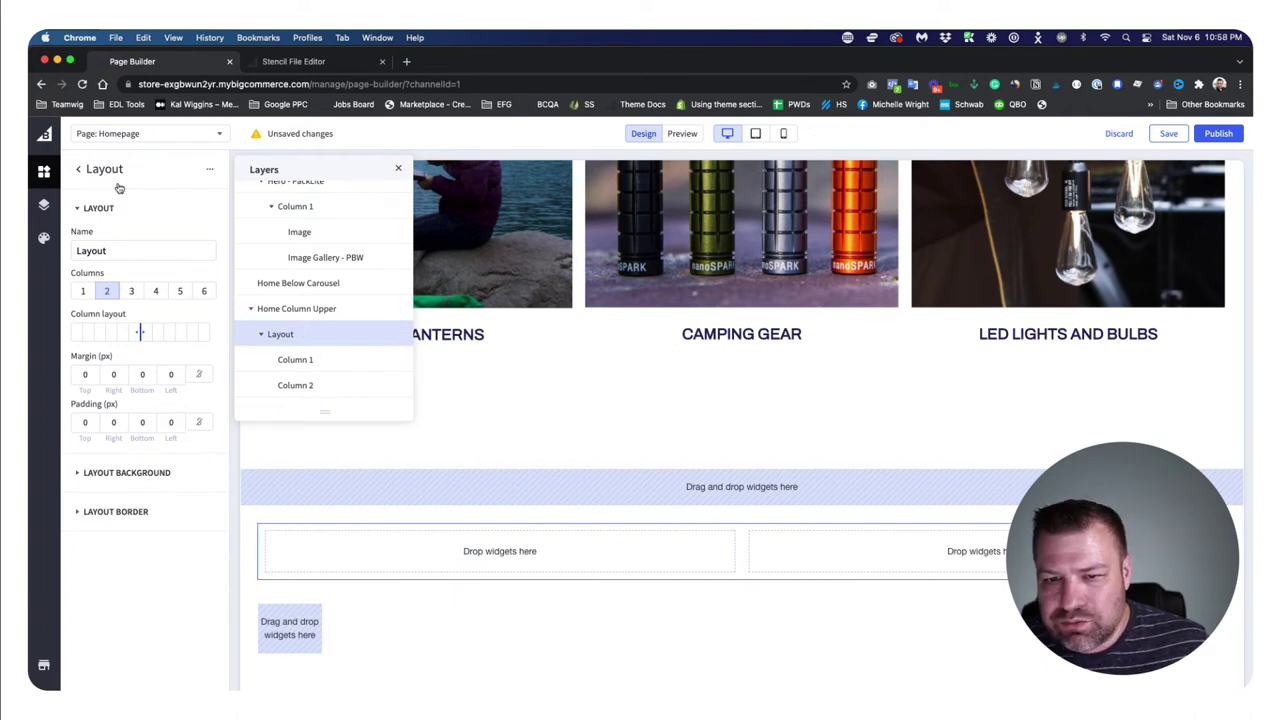
click(209, 169)
click(160, 191)
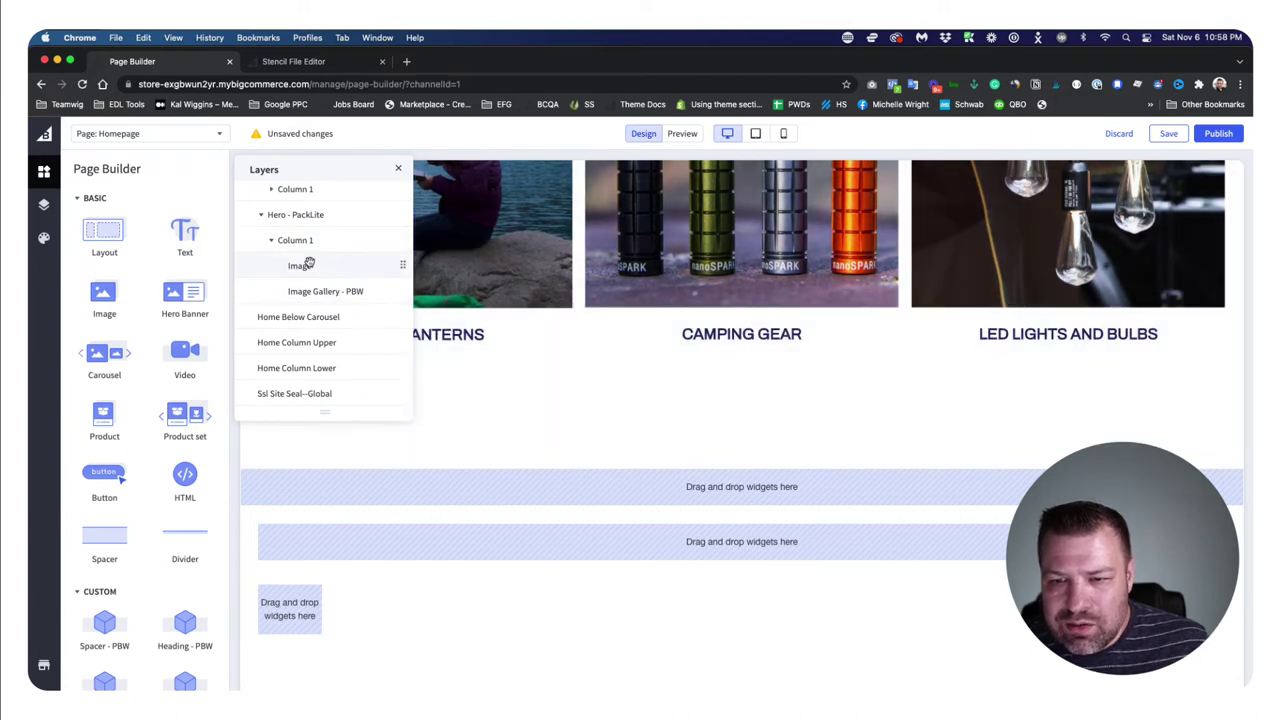
Step: Drag Hero - PackLite and Hero - CamperLite into Home Column Upper, CamperLite above PackLite
scroll(320, 265, up, 1)
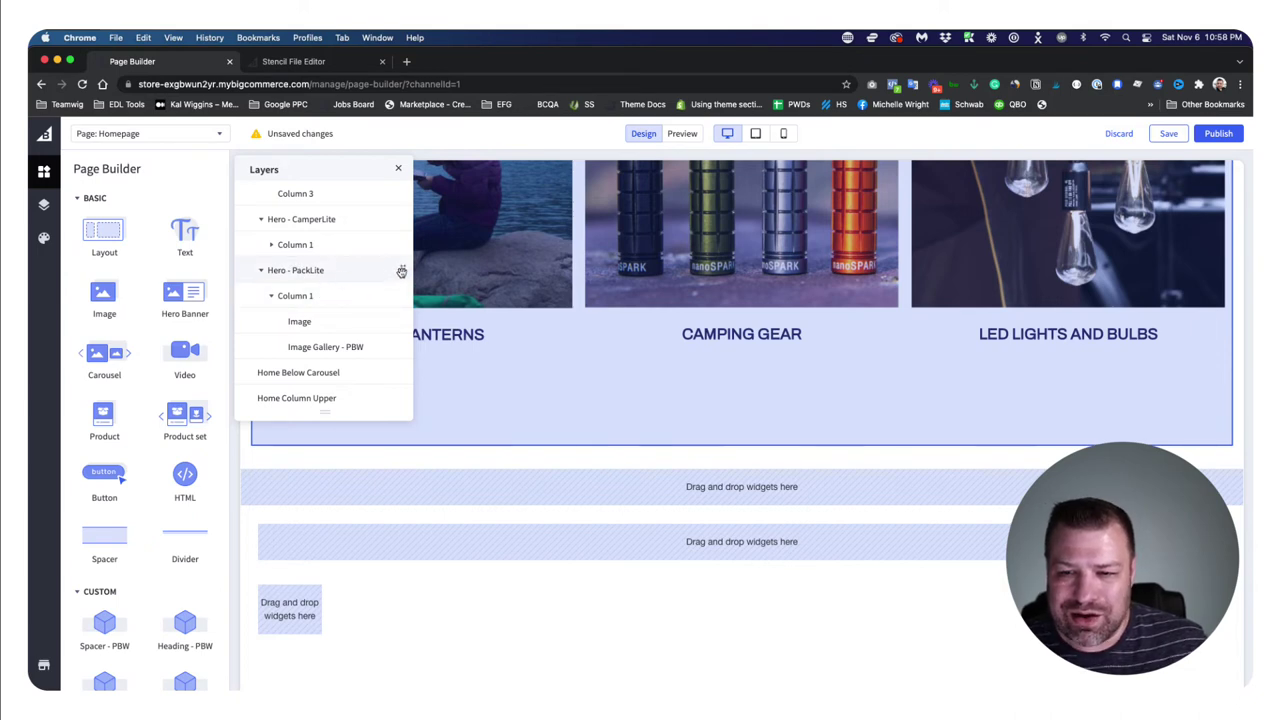
scroll(383, 345, down, 1)
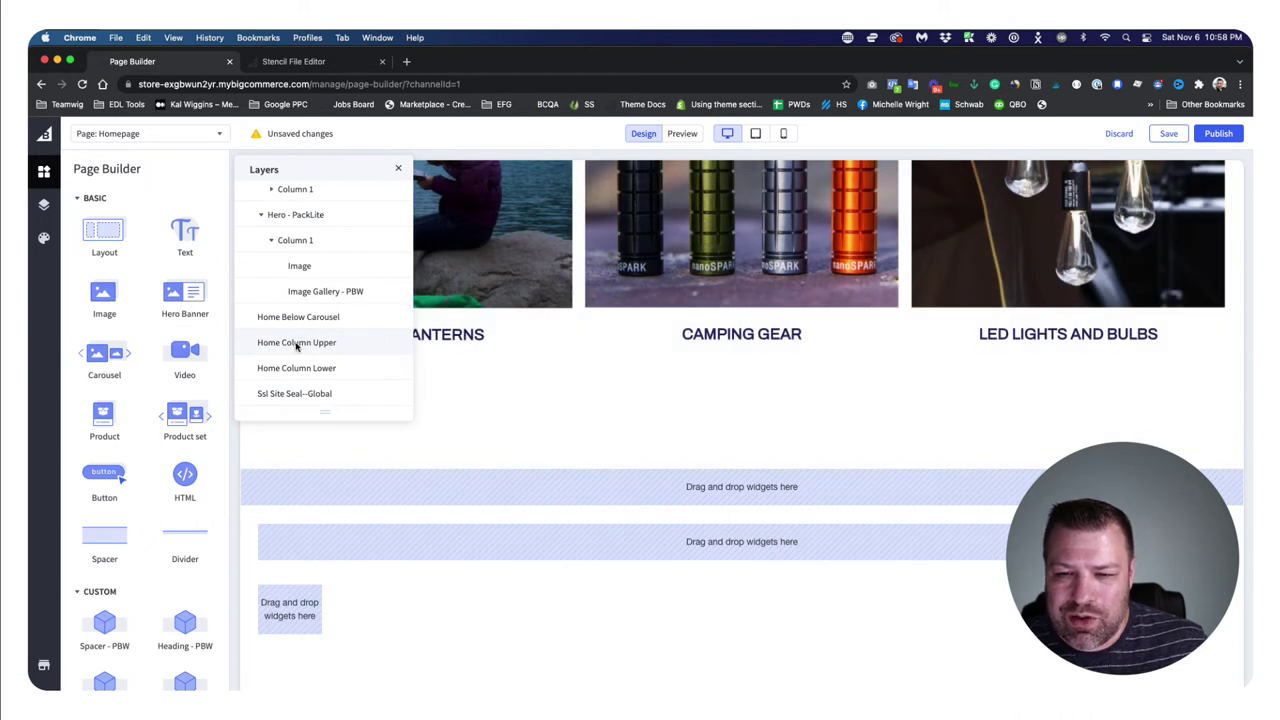
scroll(330, 345, up, 1)
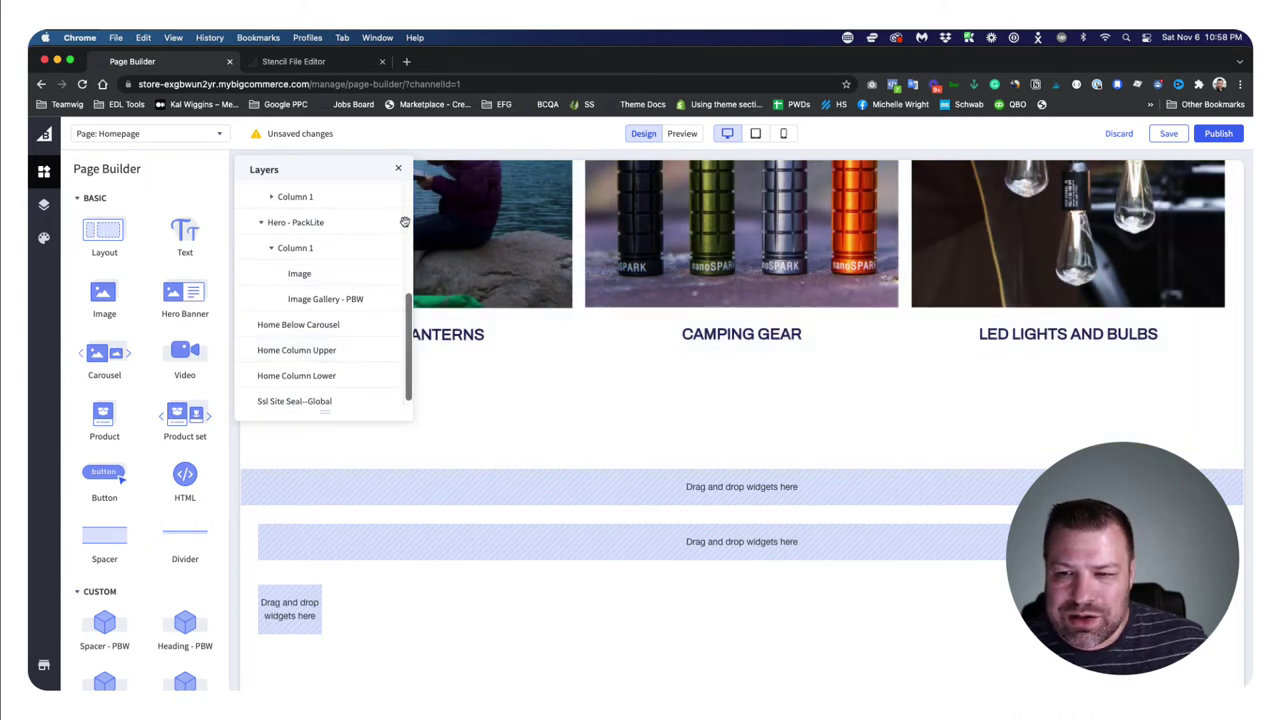
drag(399, 222, 374, 343)
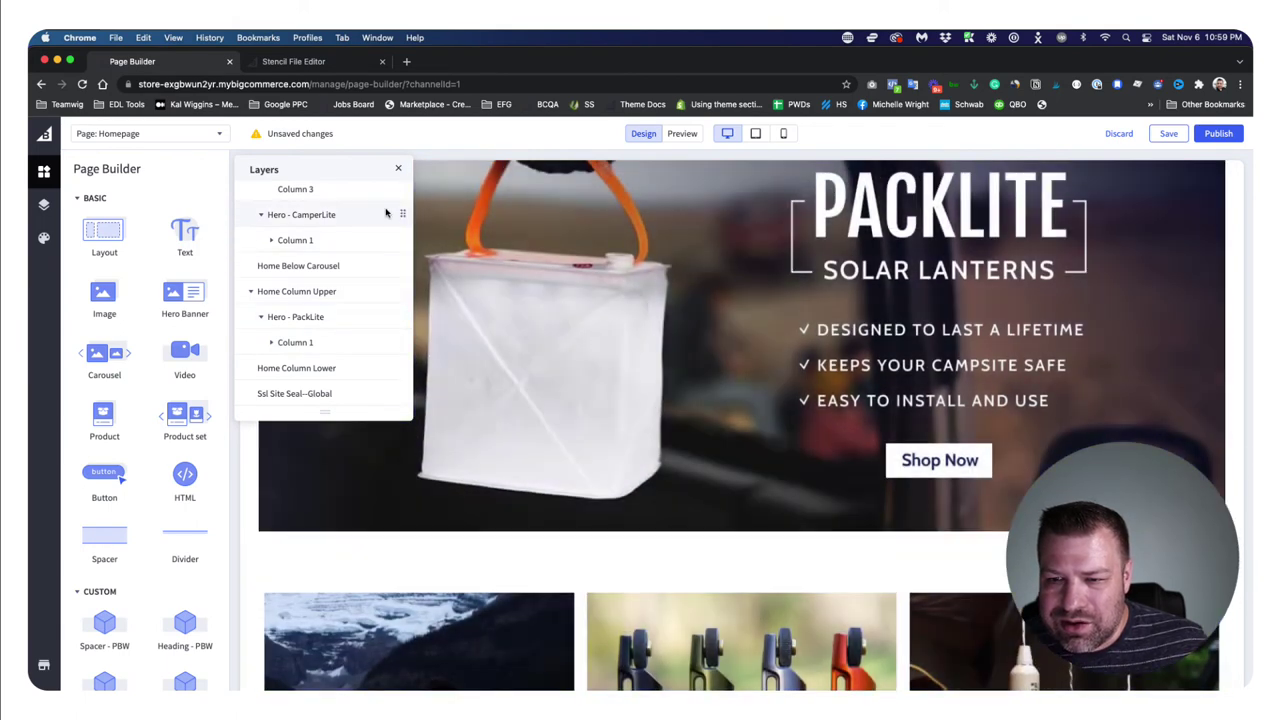
drag(401, 212, 385, 286)
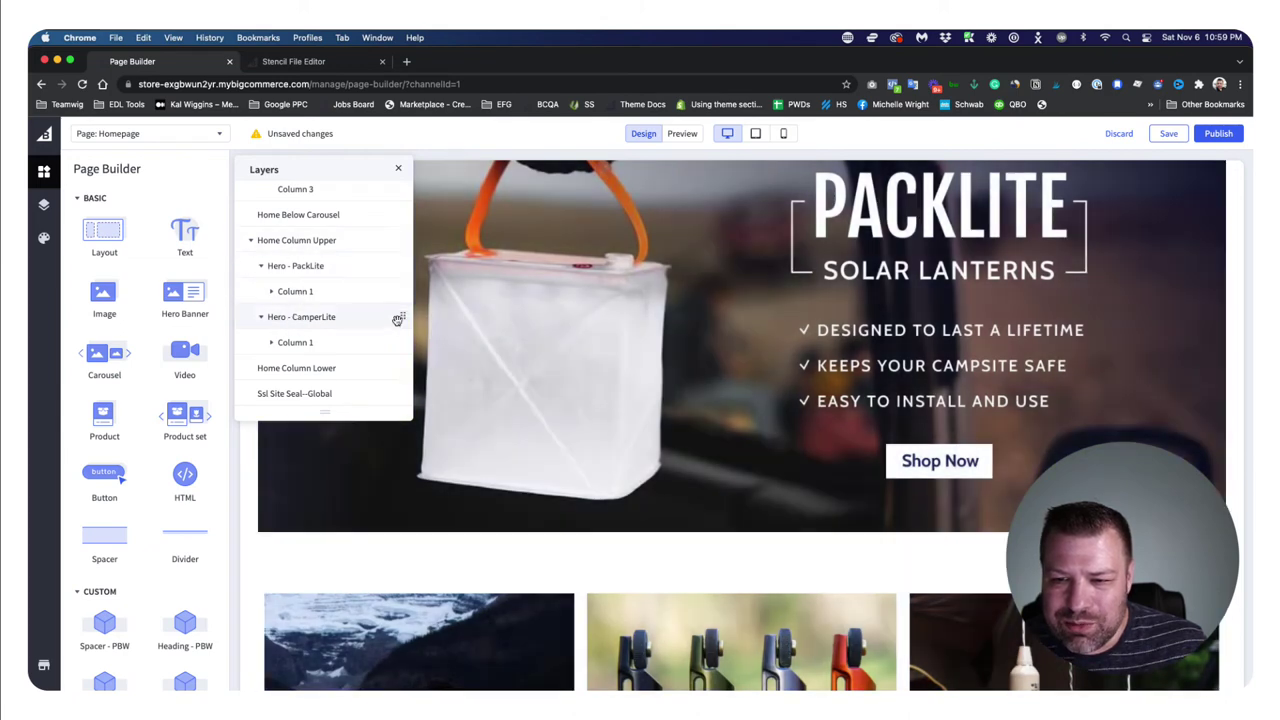
drag(402, 314, 402, 262)
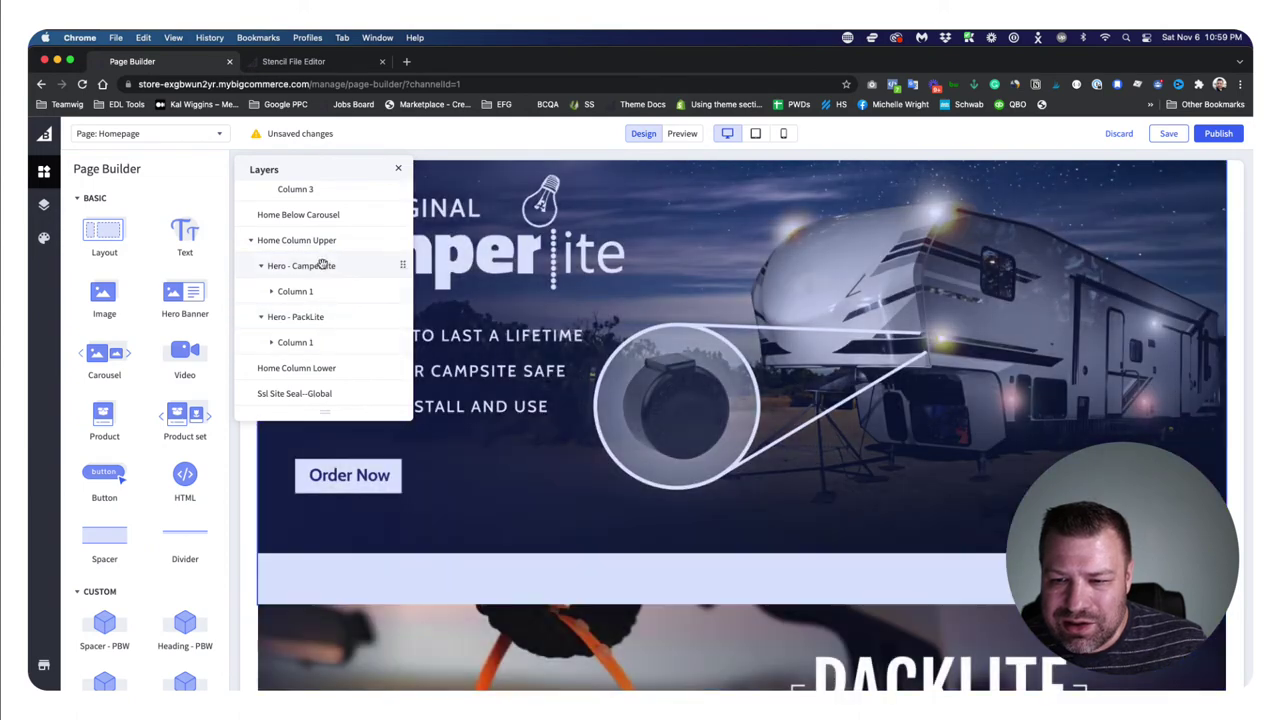
scroll(595, 408, down, 5)
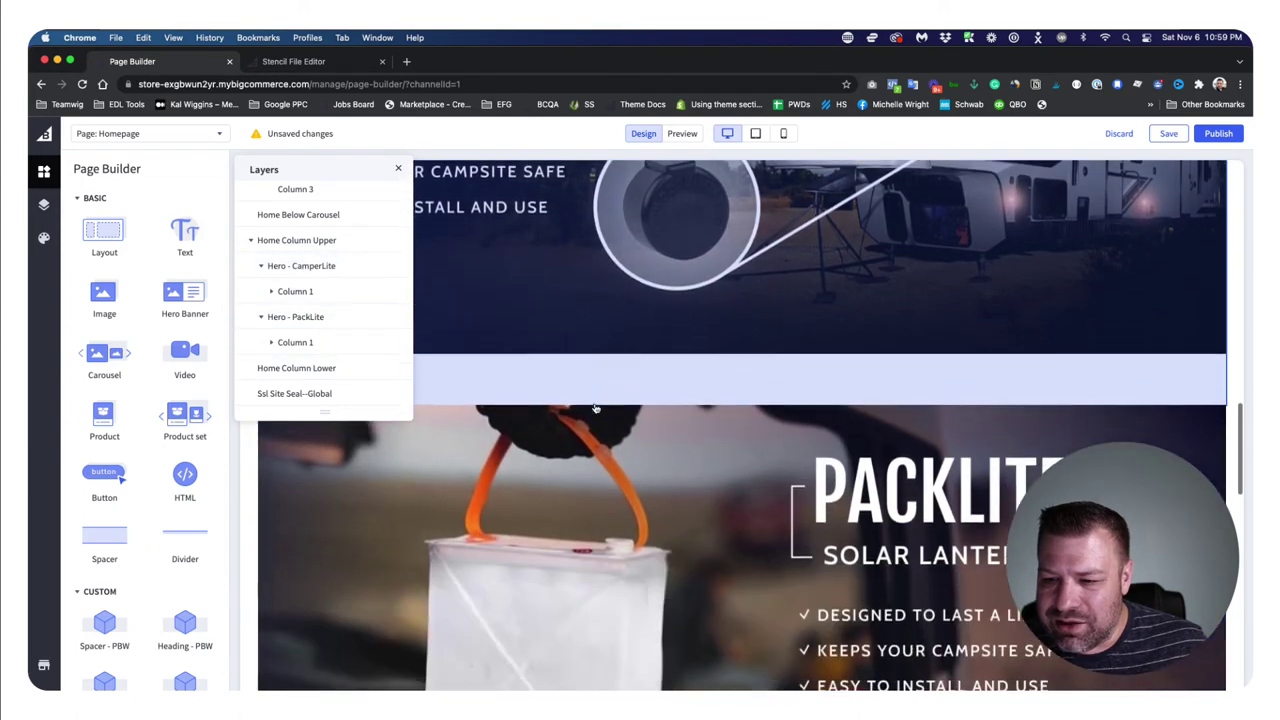
scroll(595, 408, up, 2)
scroll(595, 408, up, 5)
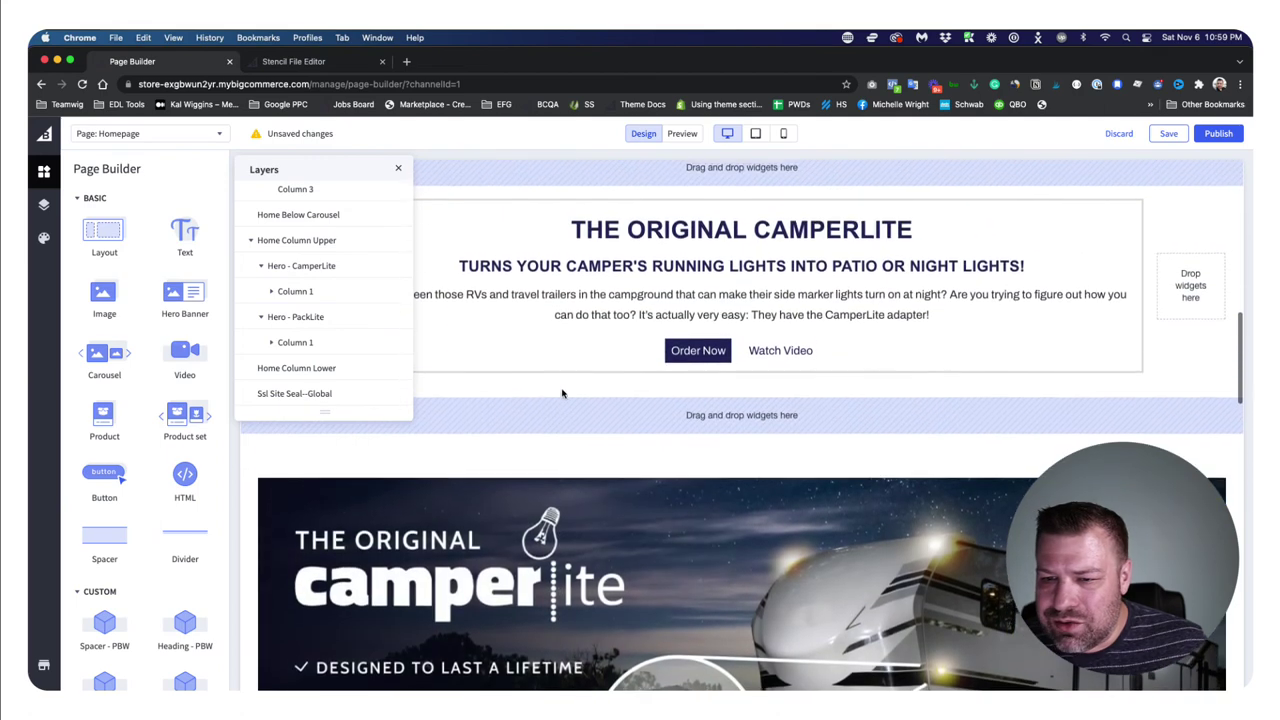
scroll(342, 300, up, 4)
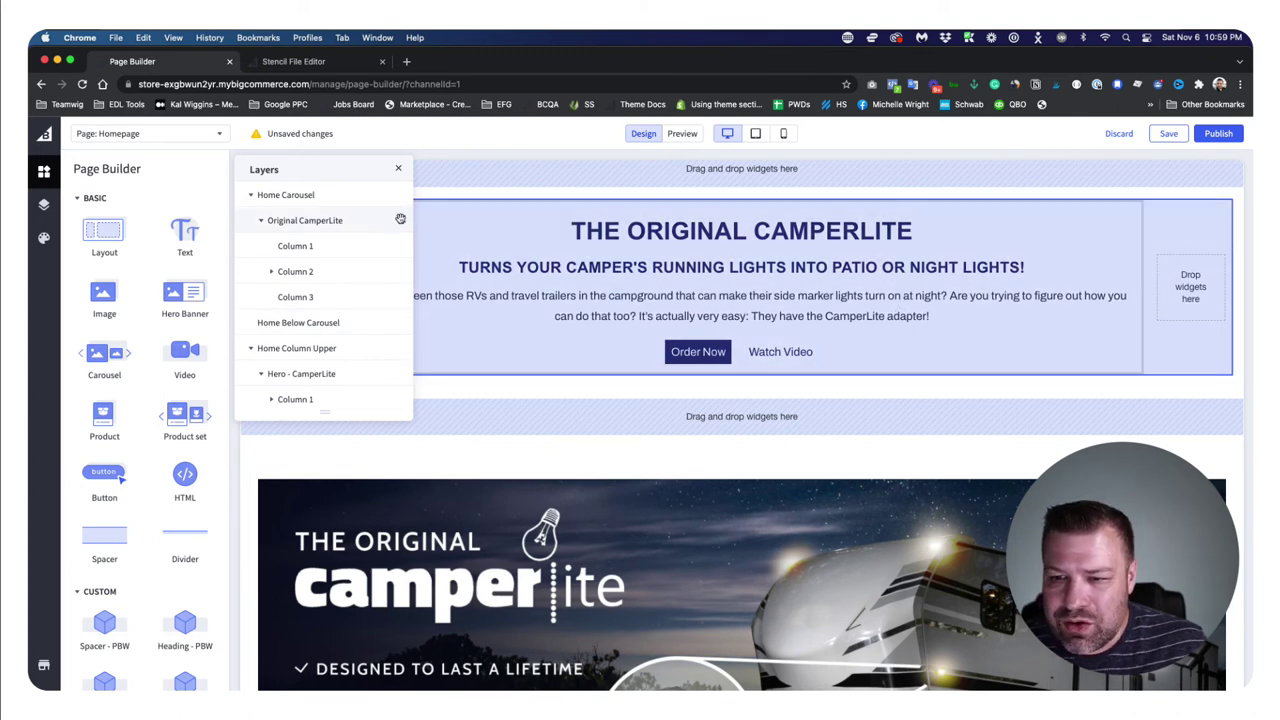
Step: Move Original CamperLite into Home Column Upper above the hero layouts and expand Header Bottom
drag(402, 219, 400, 358)
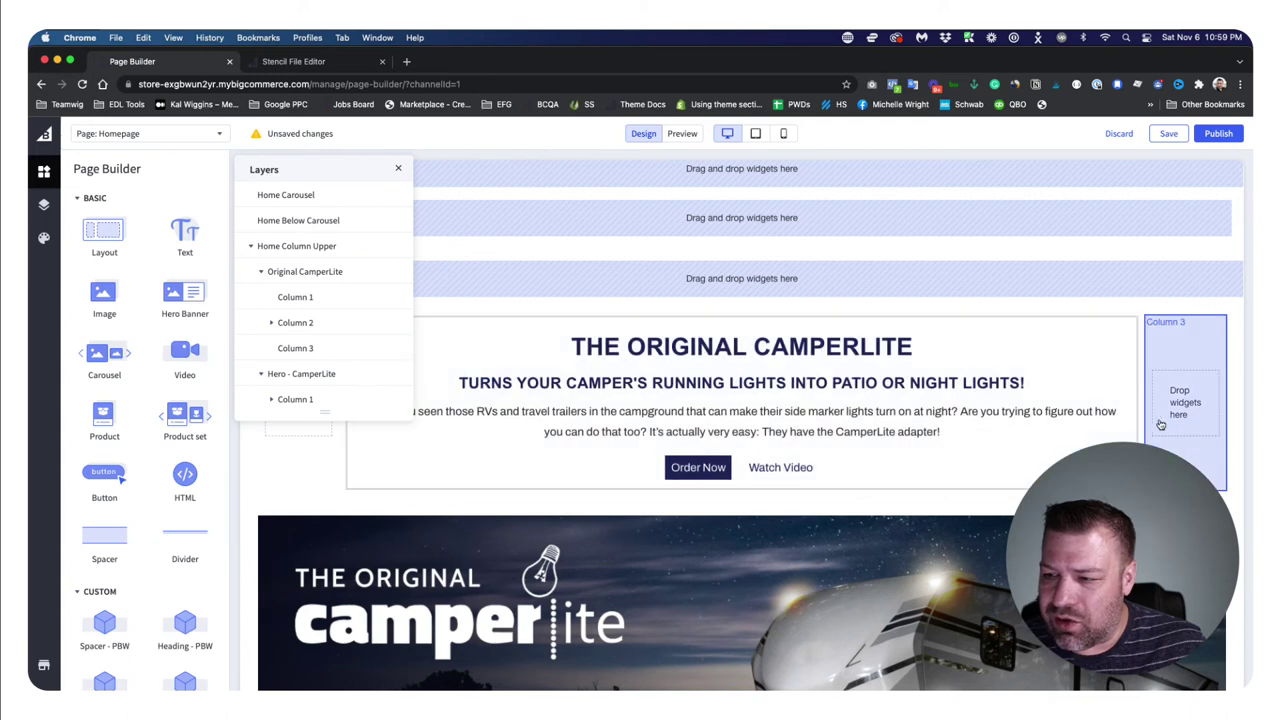
scroll(597, 434, up, 5)
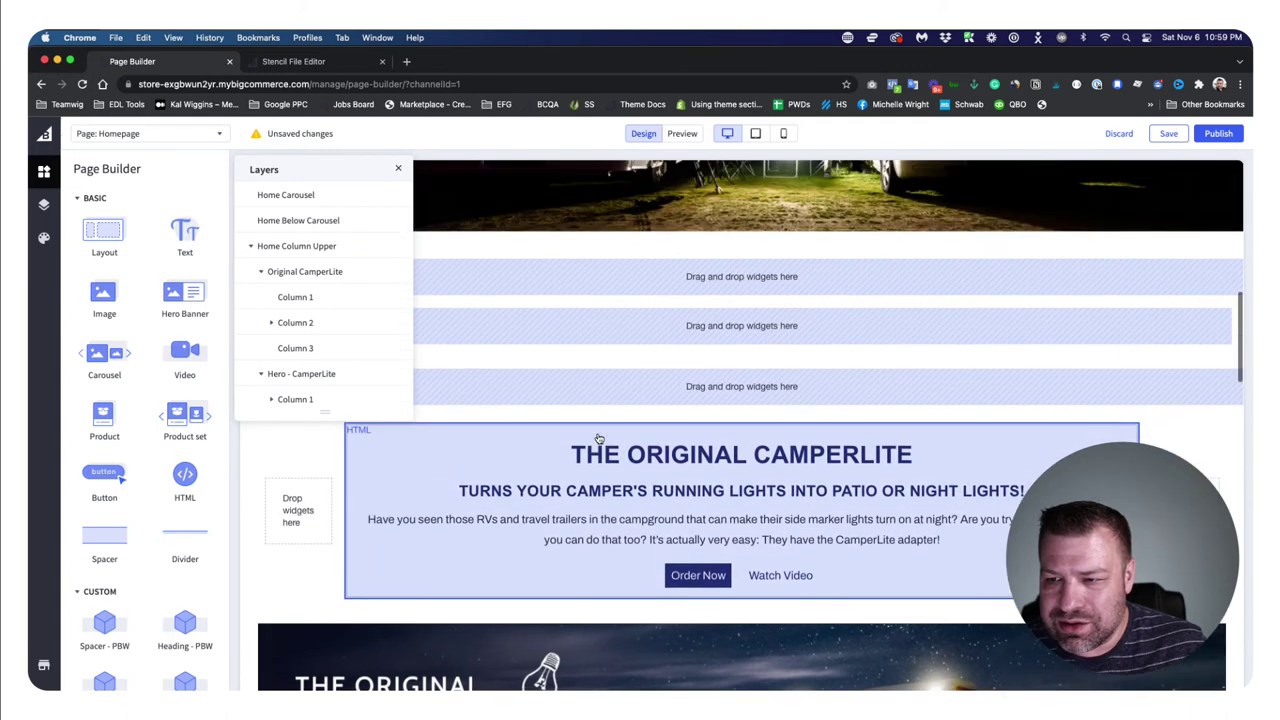
scroll(318, 334, up, 1)
scroll(318, 334, up, 1)
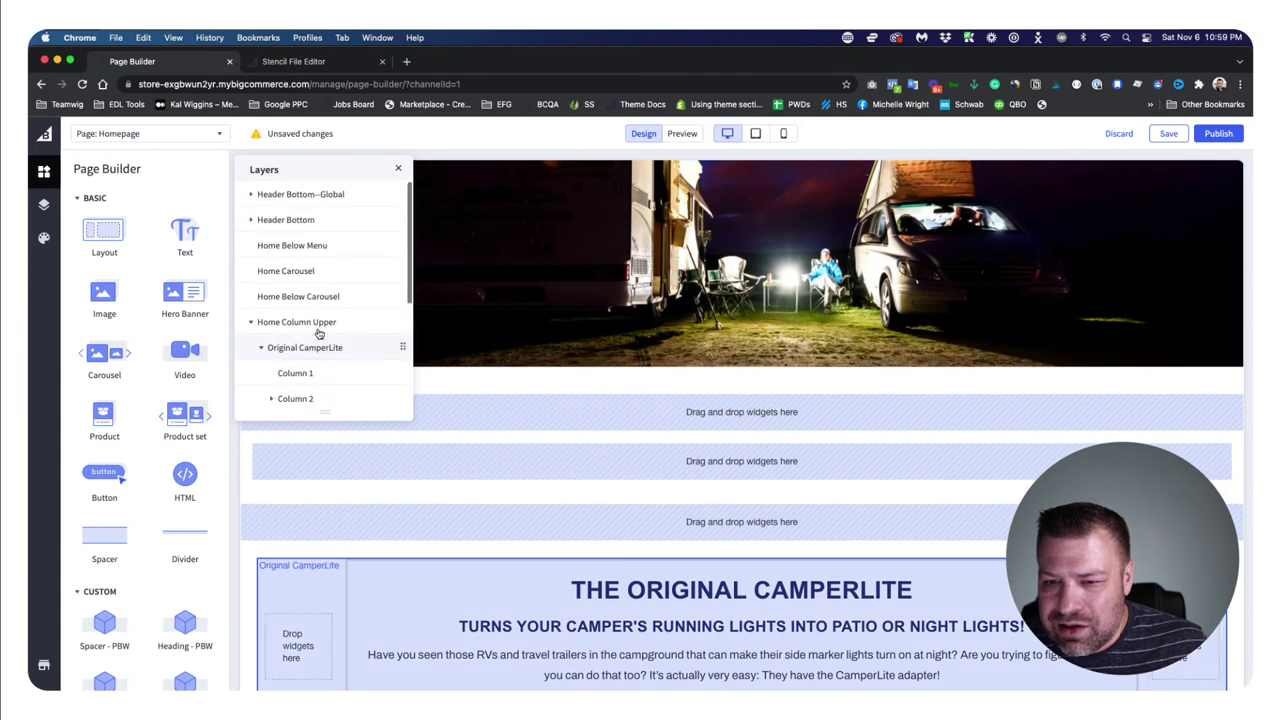
click(251, 220)
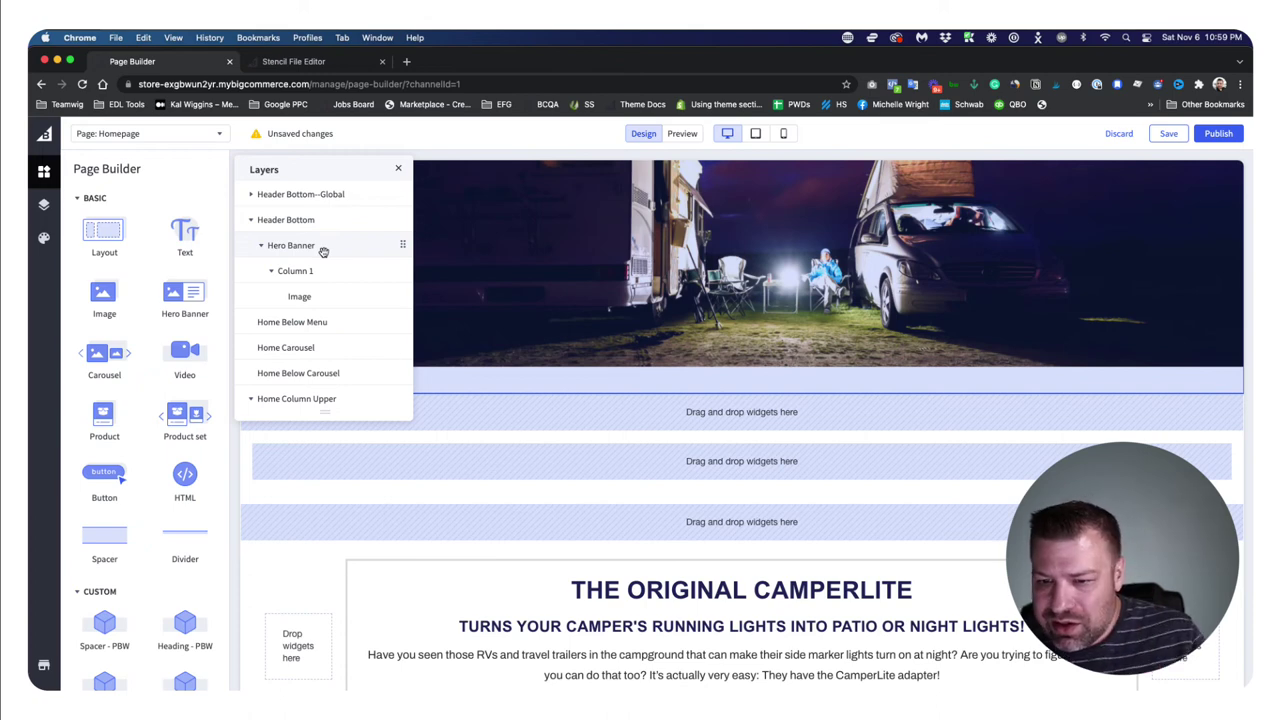
Step: Drag the Hero Banner layout into Home Column Upper above Original CamperLite
scroll(323, 252, down, 1)
drag(401, 215, 394, 386)
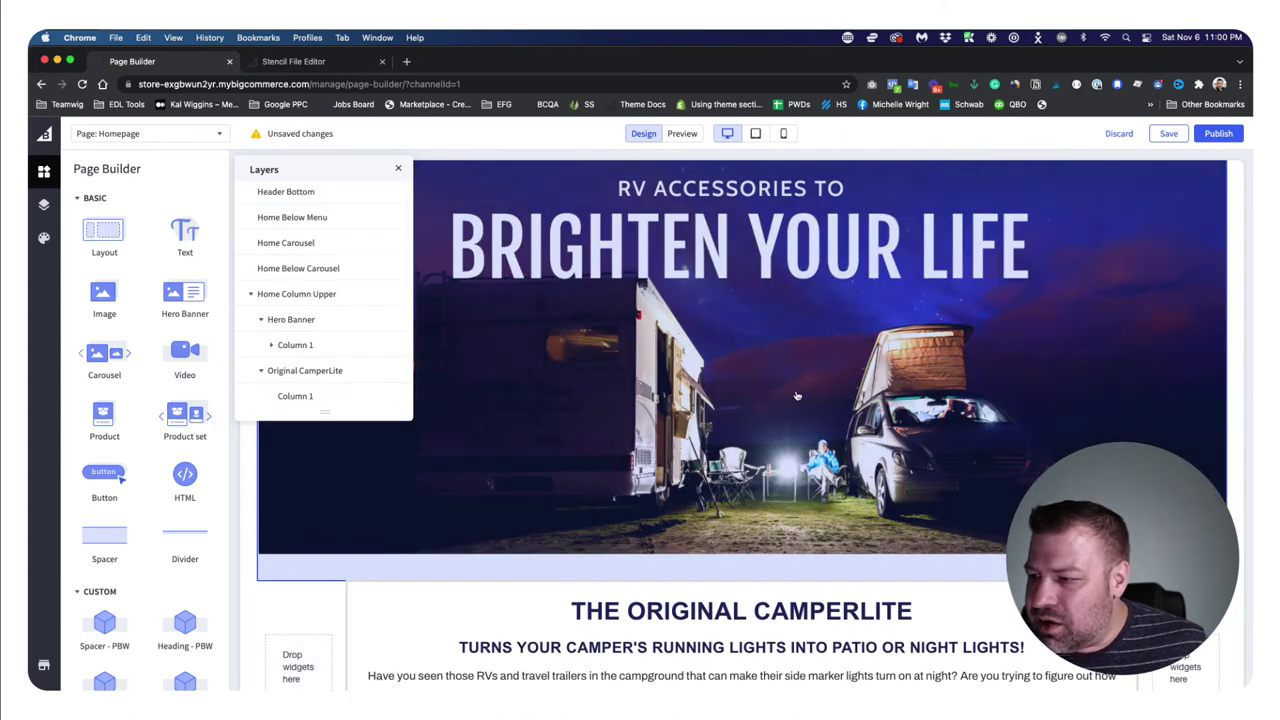
scroll(801, 395, down, 3)
scroll(830, 380, up, 6)
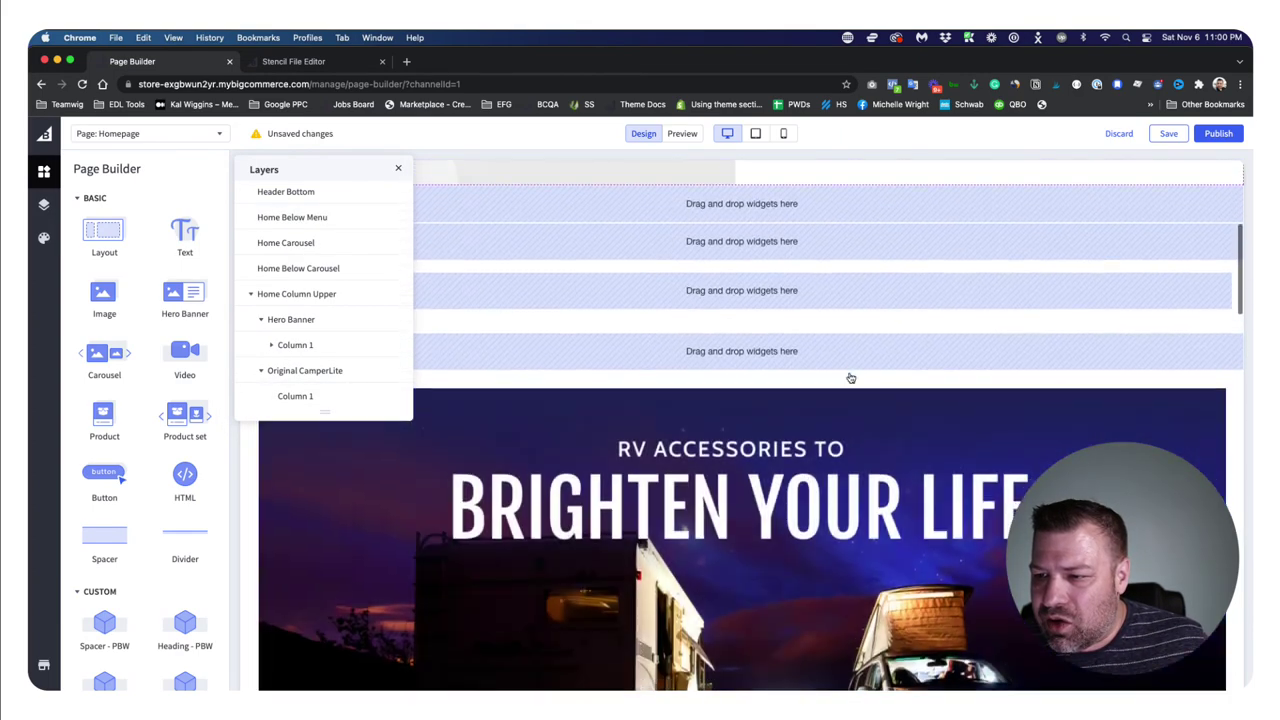
scroll(758, 393, up, 3)
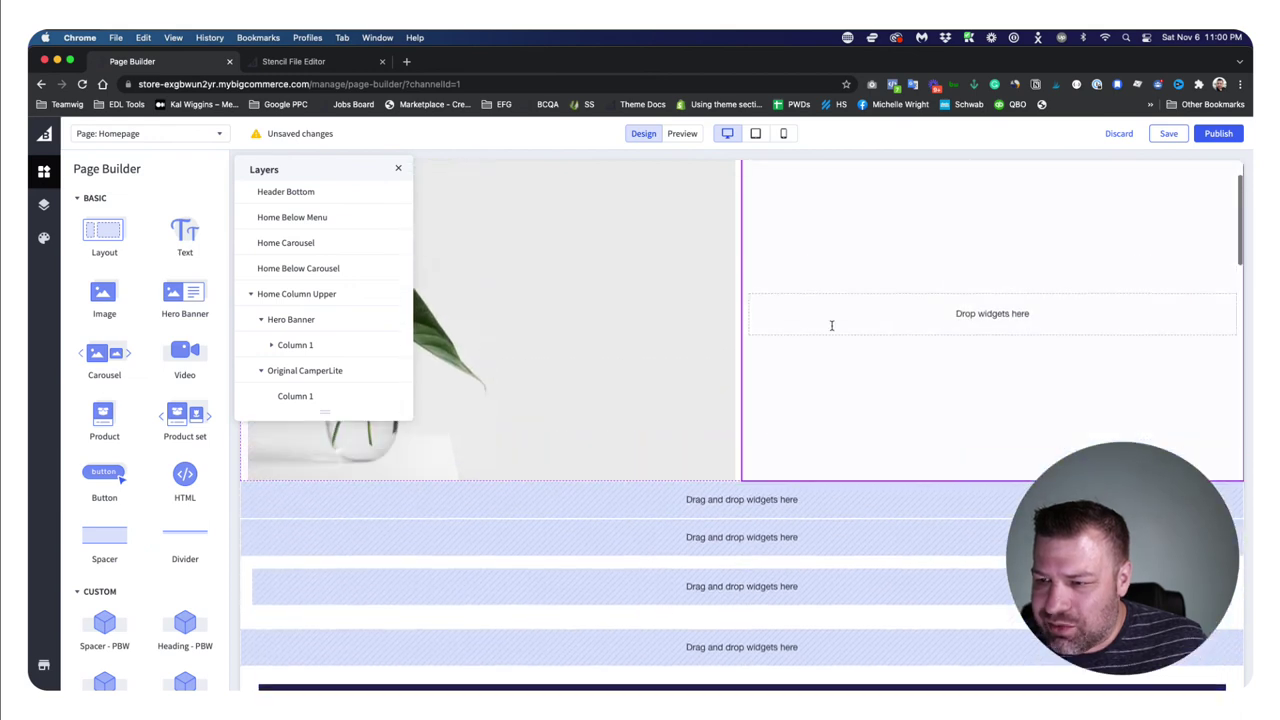
scroll(765, 342, up, 2)
Step: Delete the Left Right Banner layout and preview the homepage as shoppers see it
click(631, 306)
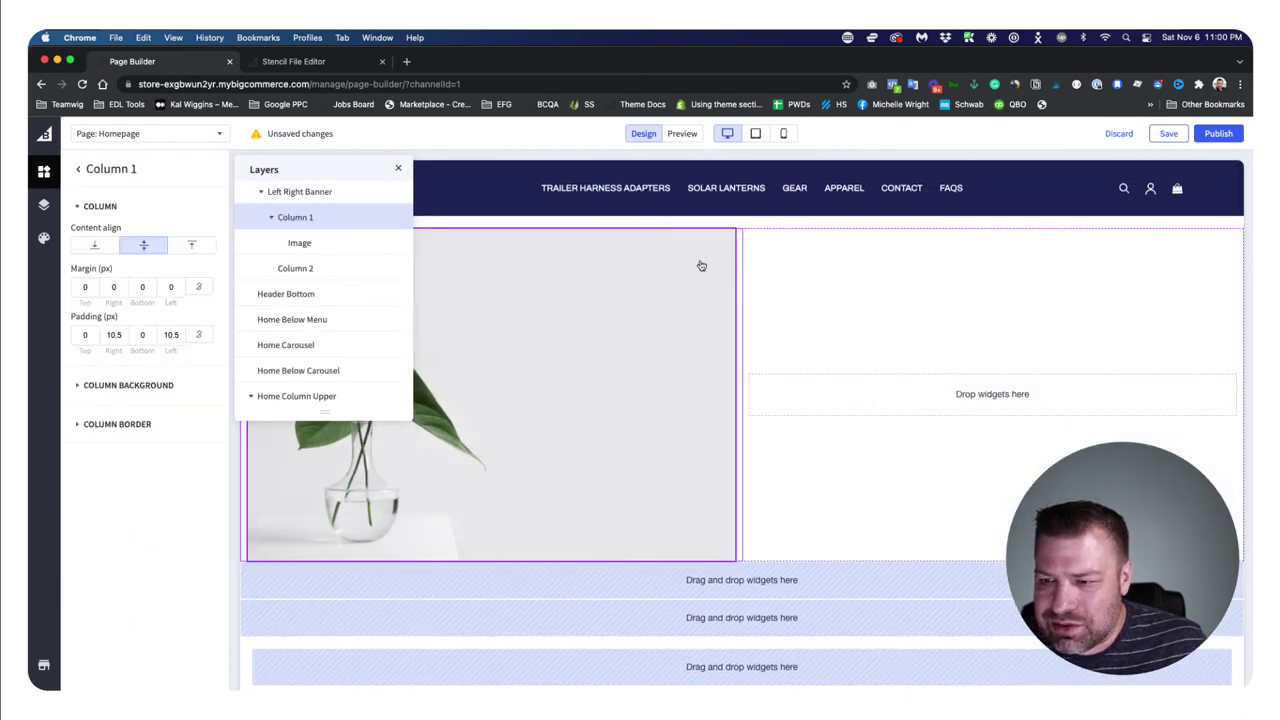
click(212, 170)
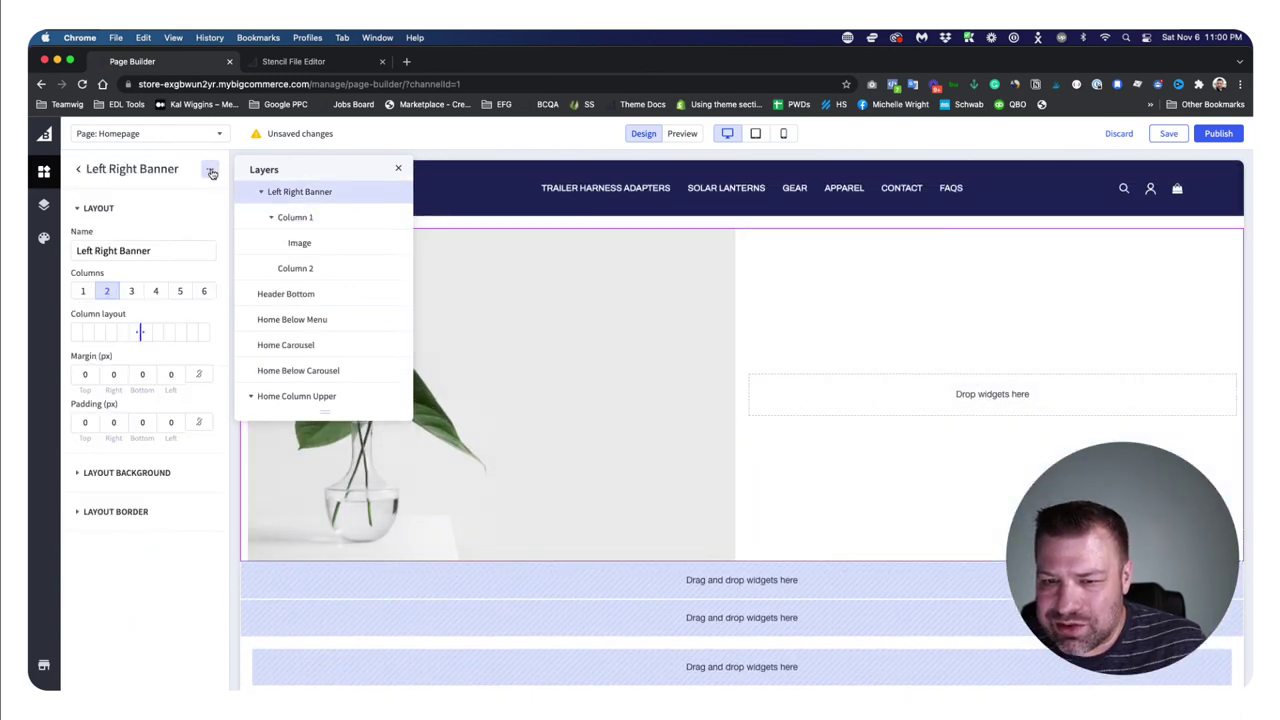
click(209, 169)
click(164, 194)
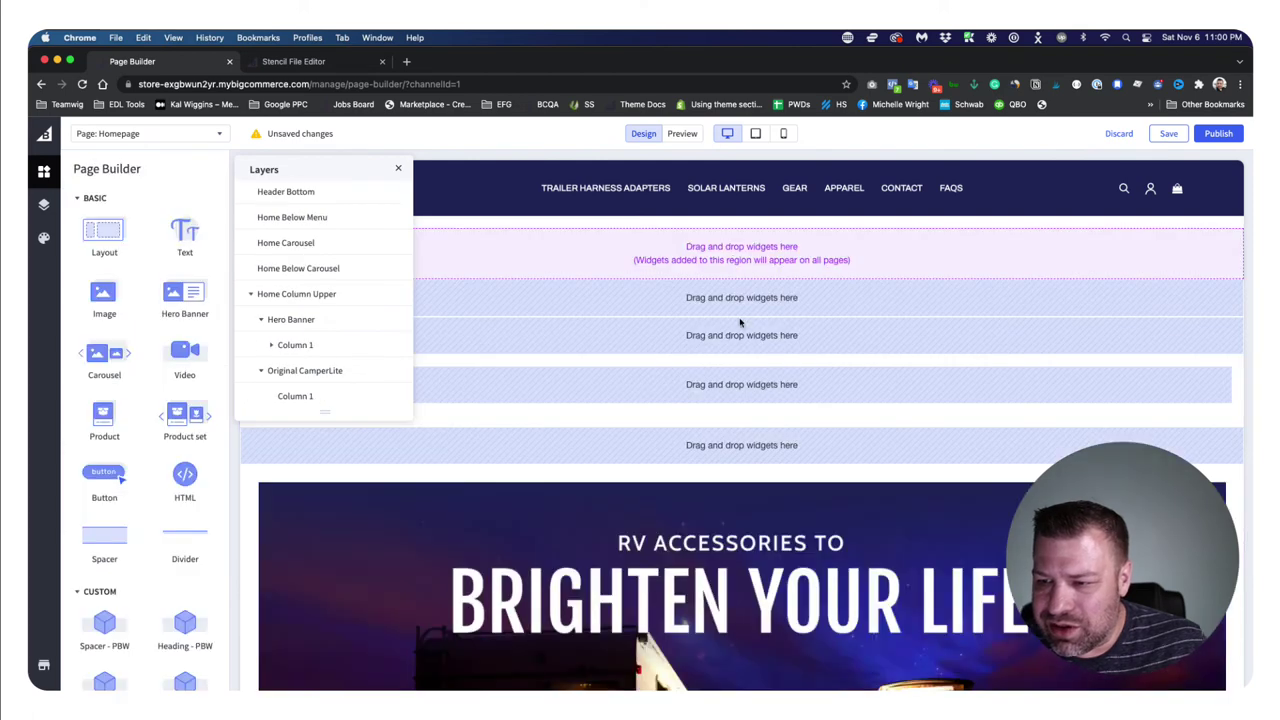
click(682, 133)
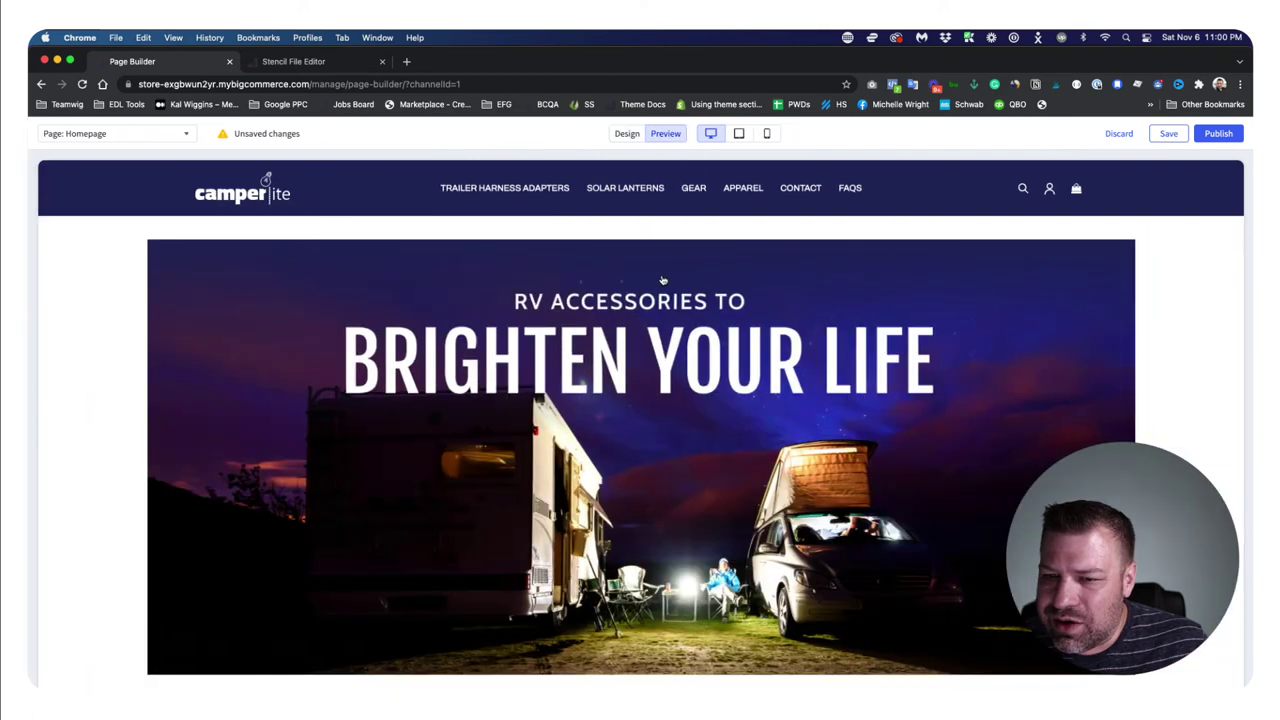
scroll(806, 293, down, 5)
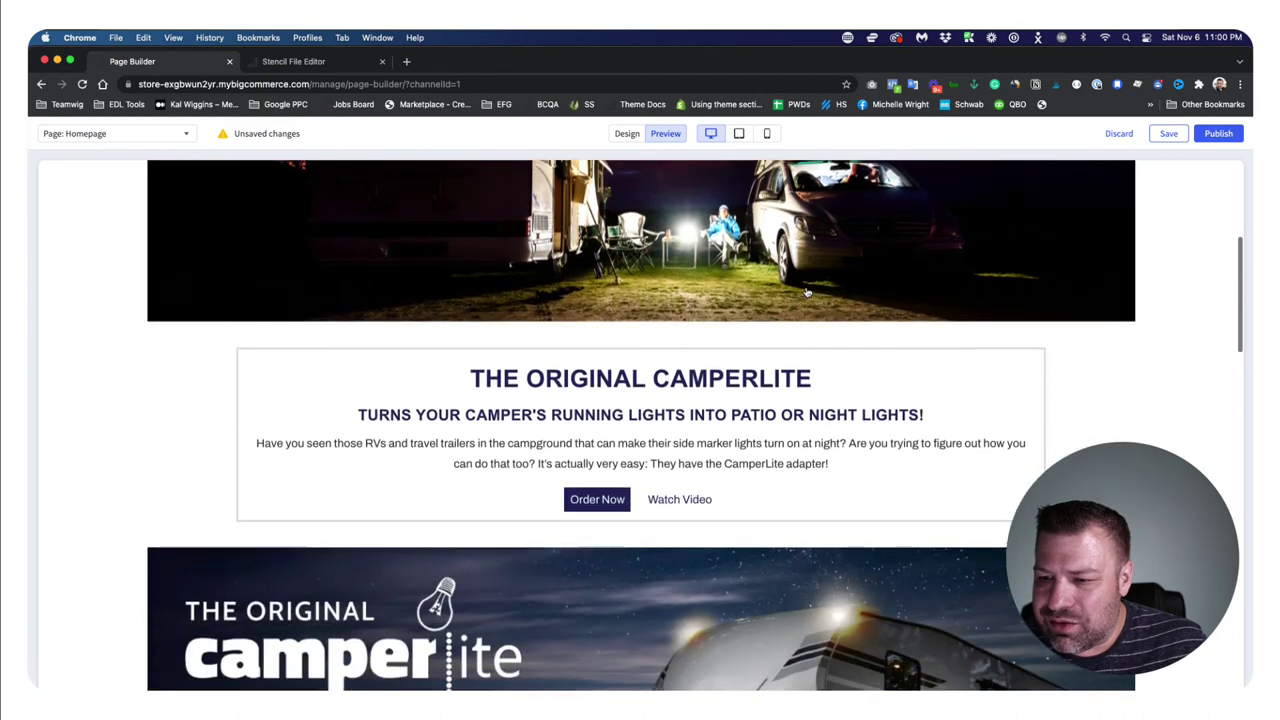
scroll(806, 290, down, 2)
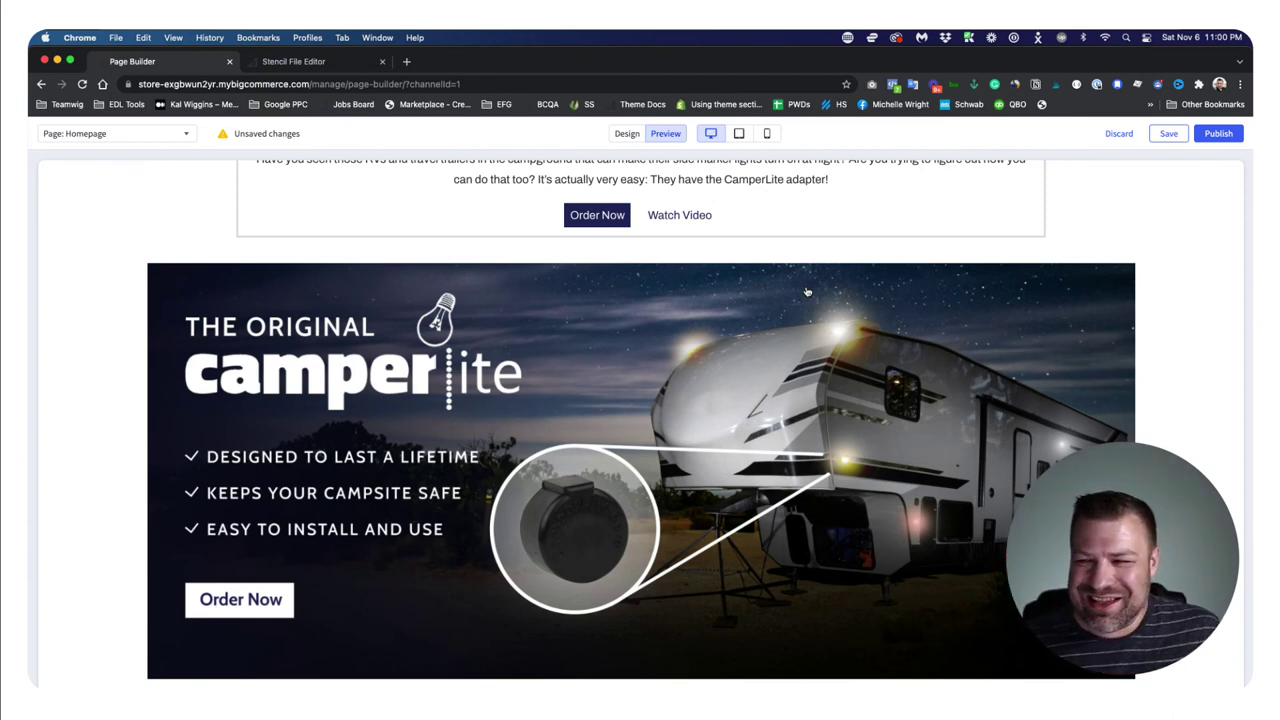
scroll(191, 281, up, 10)
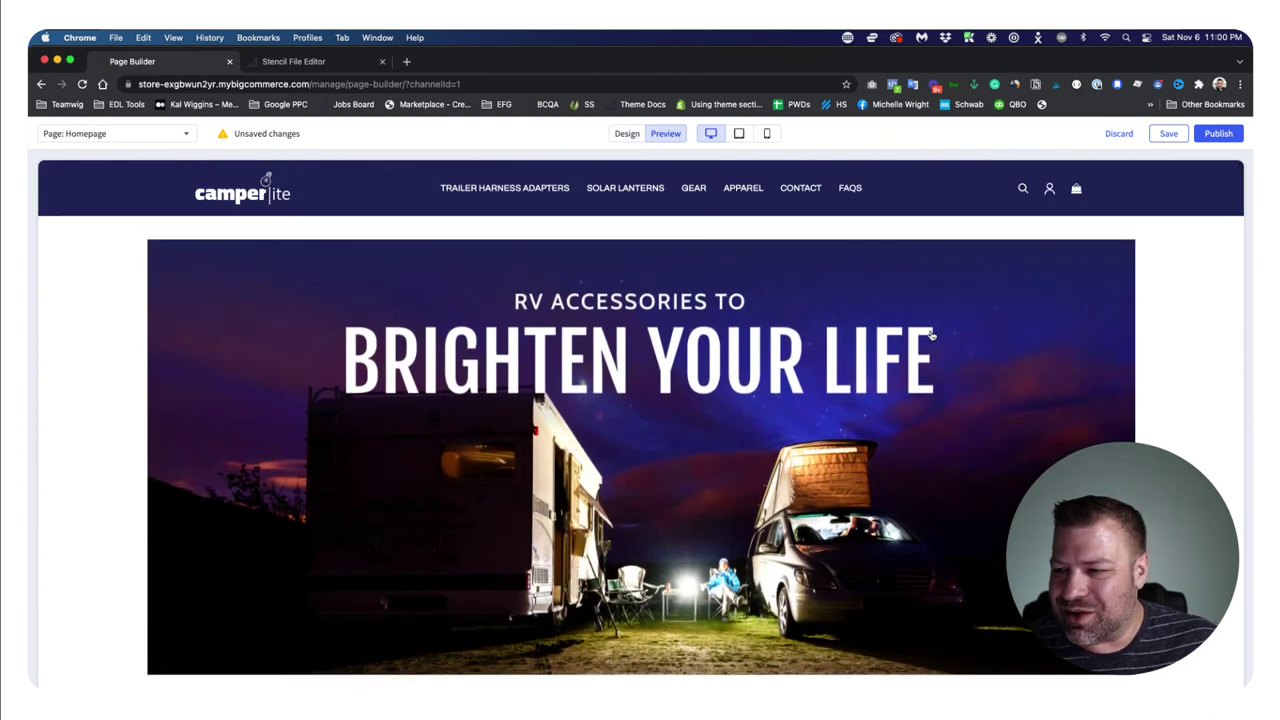
scroll(930, 335, down, 2)
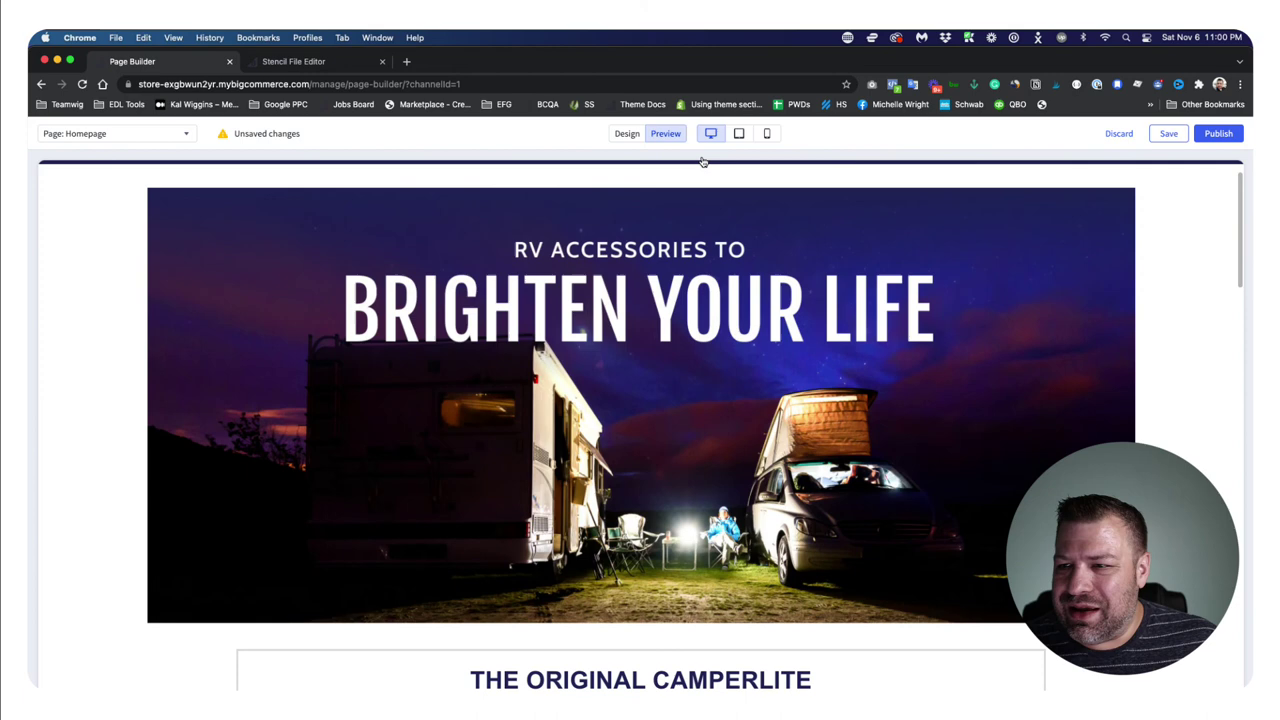
Step: Switch back to Design mode and scroll the homepage canvas down to the footer
click(630, 134)
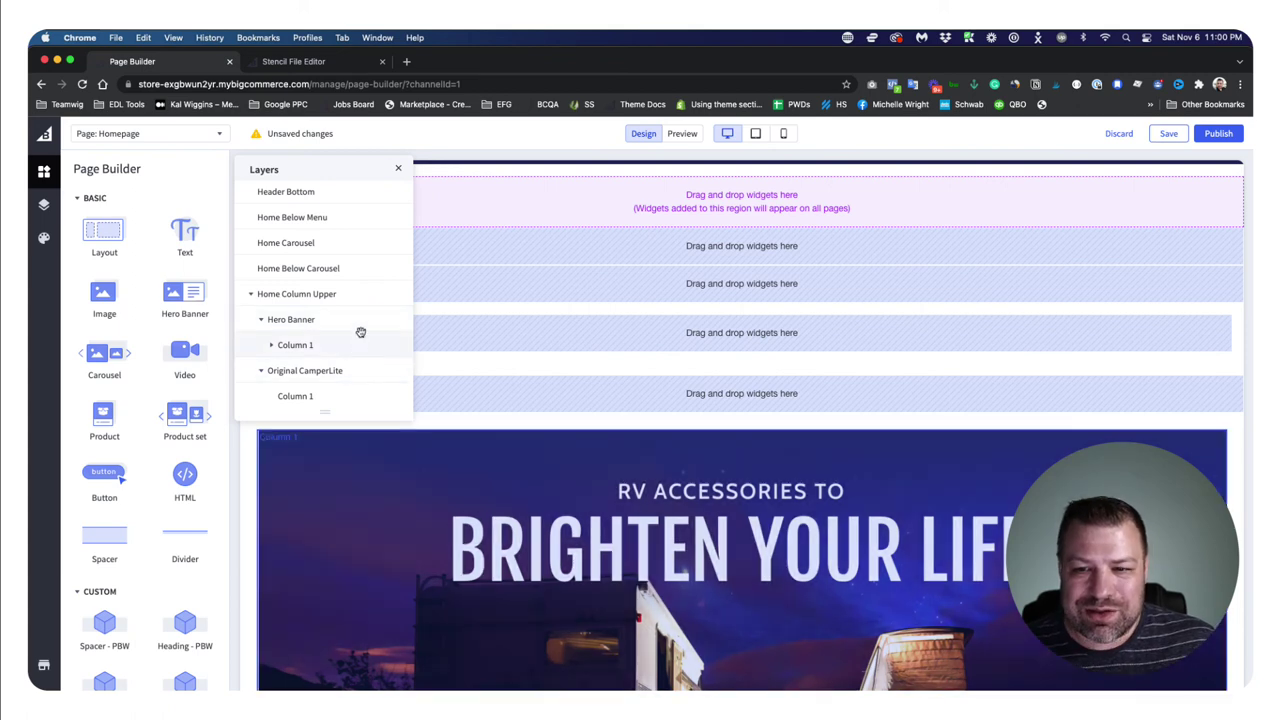
scroll(345, 362, down, 1)
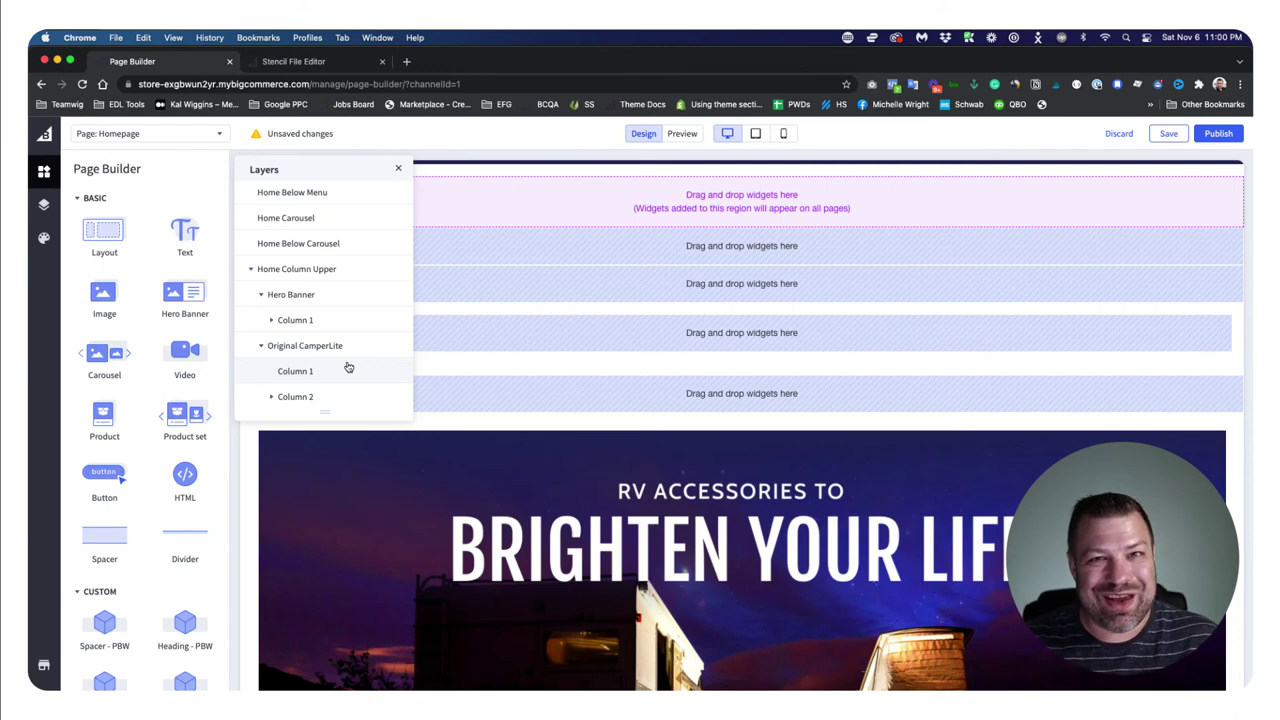
scroll(354, 366, down, 5)
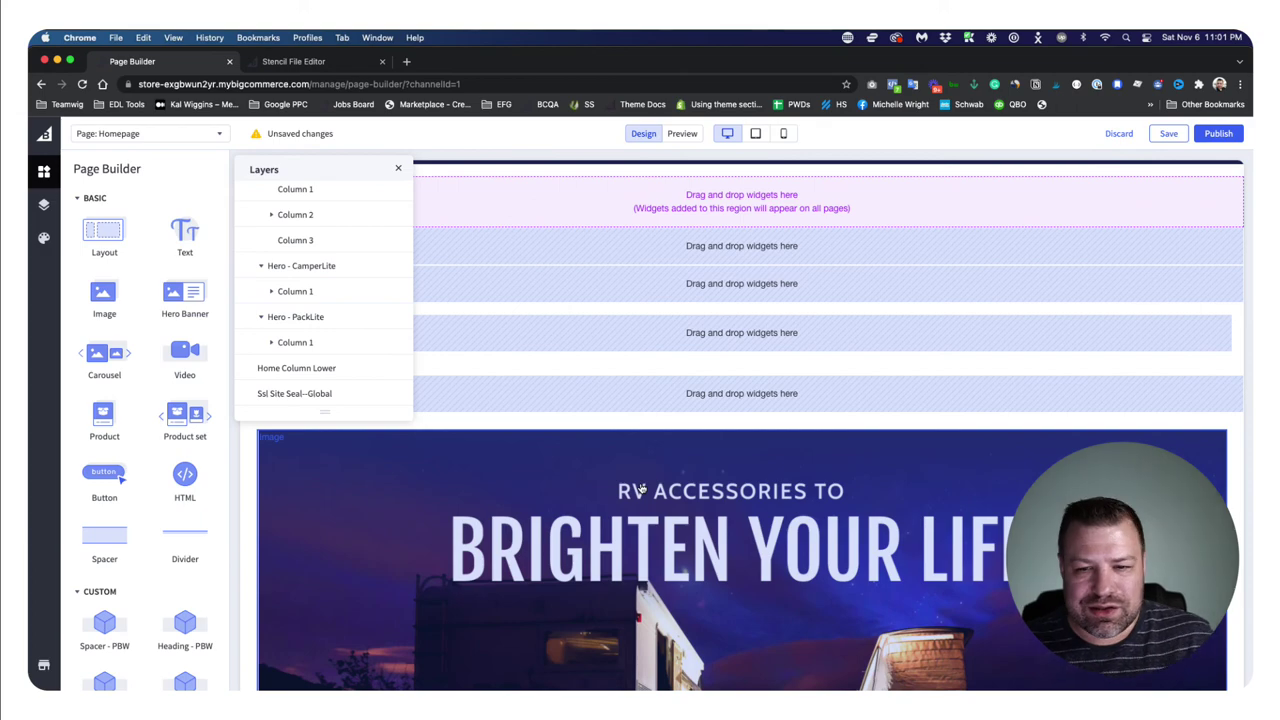
scroll(641, 488, down, 10)
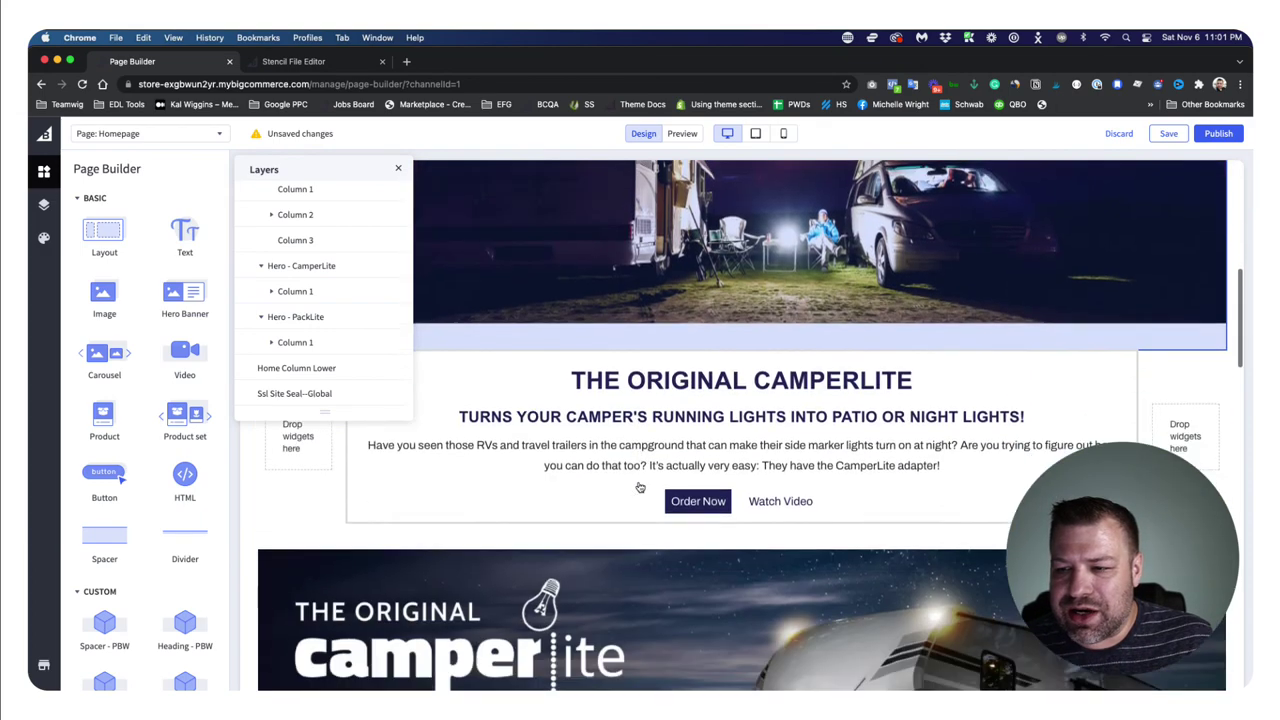
scroll(640, 487, down, 10)
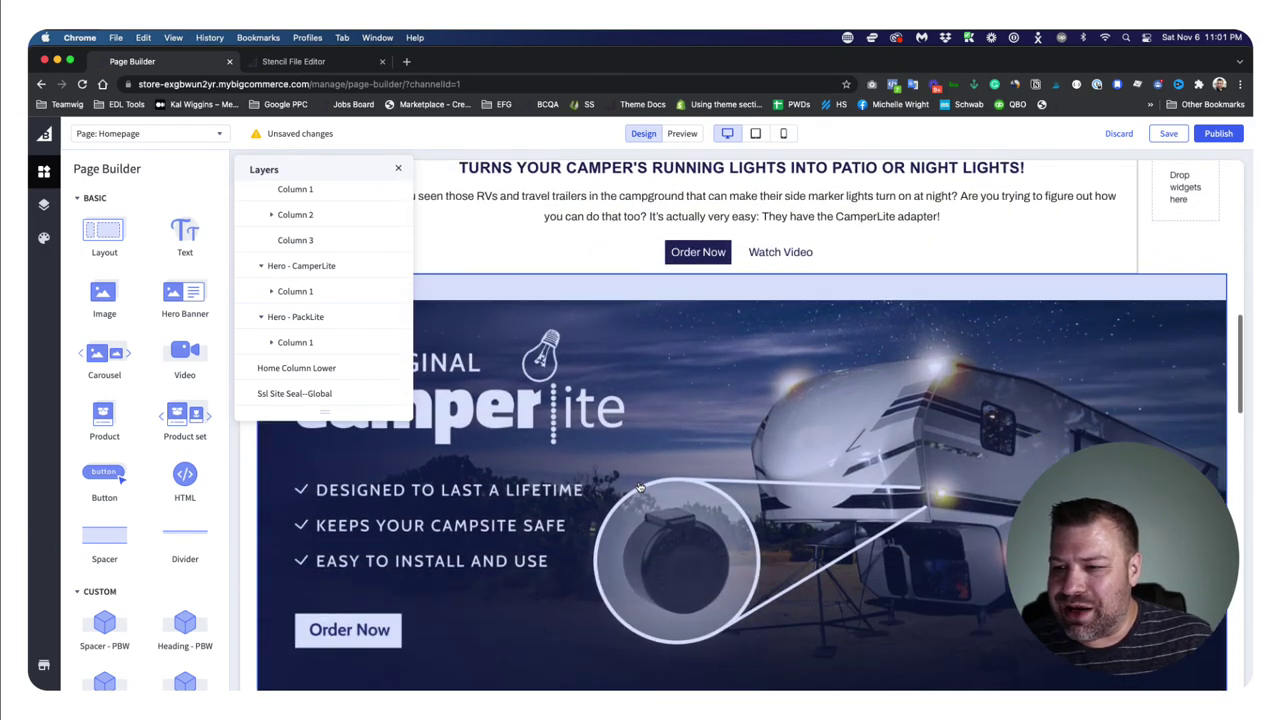
scroll(640, 487, down, 8)
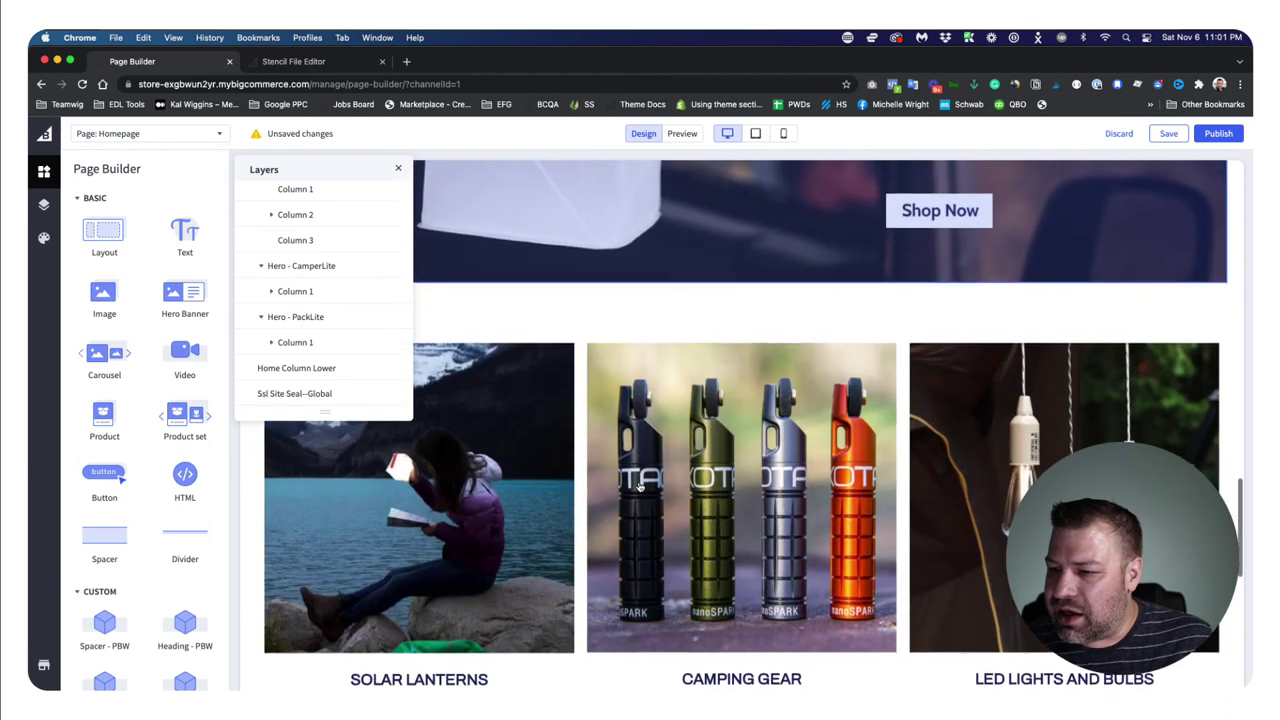
scroll(555, 479, down, 2)
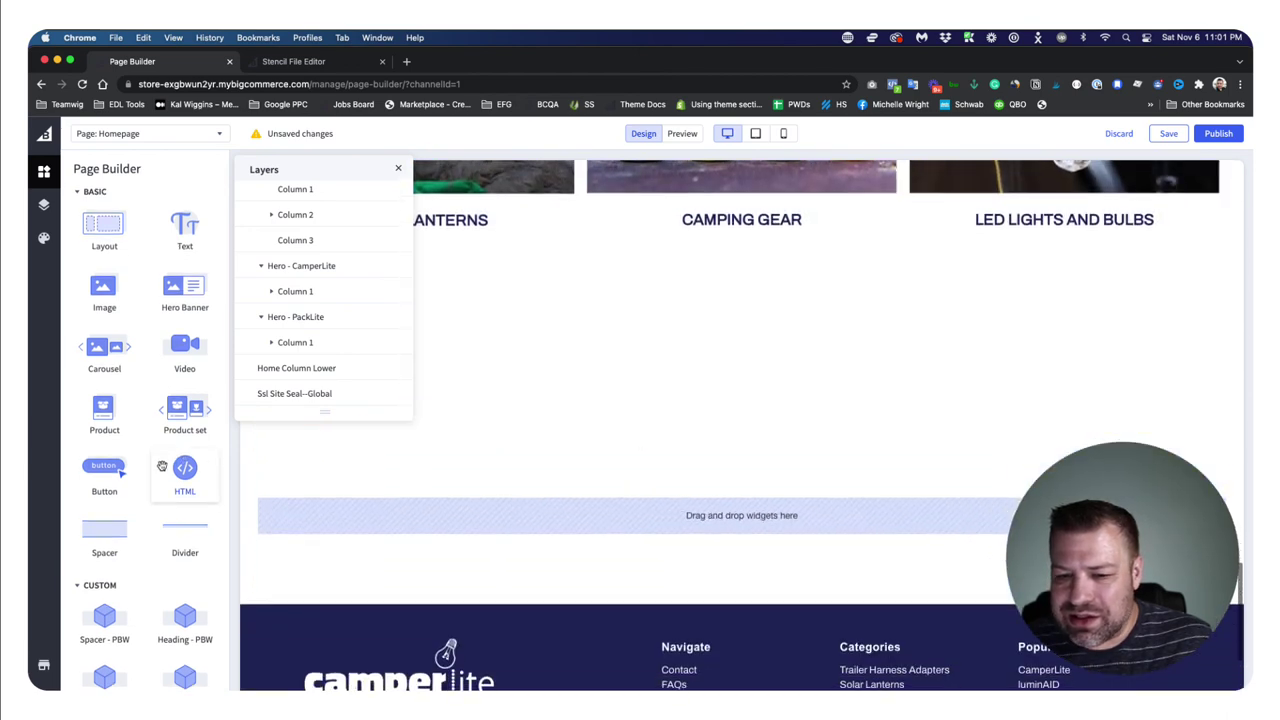
scroll(160, 463, down, 8)
Step: Drop a Hero Masthead - PBW widget into the bottom drop zone just above the footer
scroll(160, 463, down, 1)
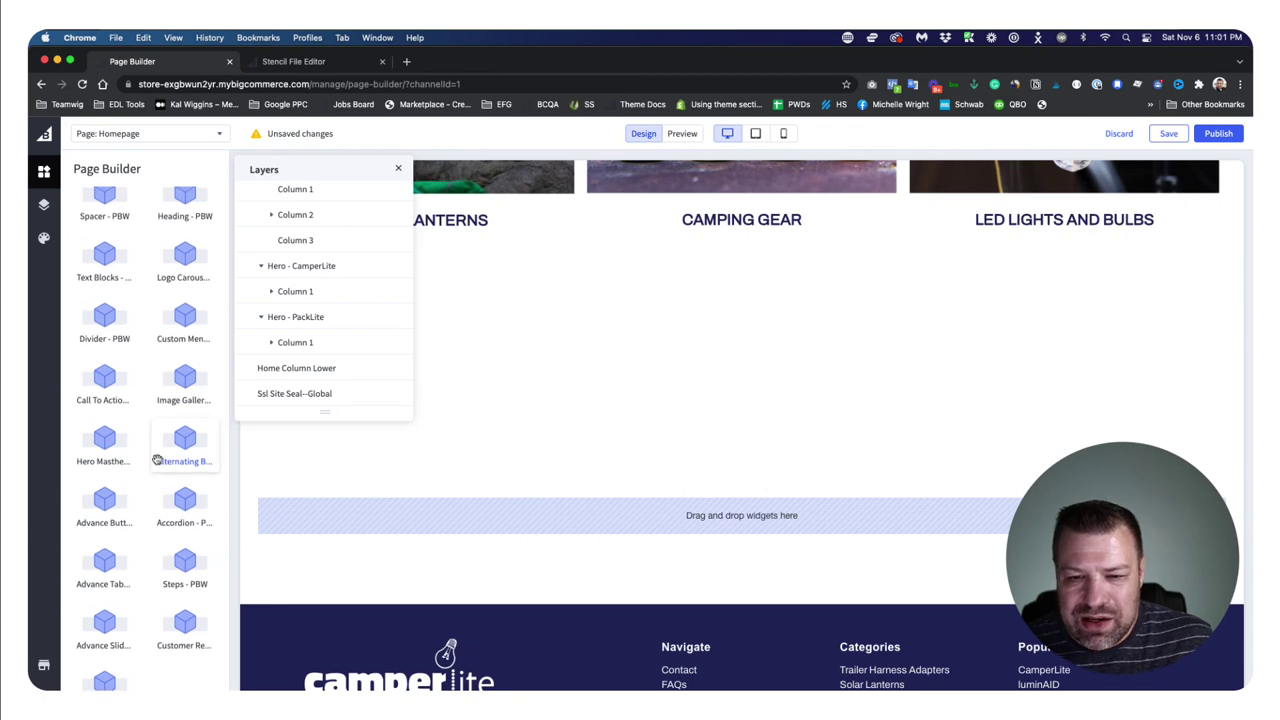
scroll(145, 463, up, 2)
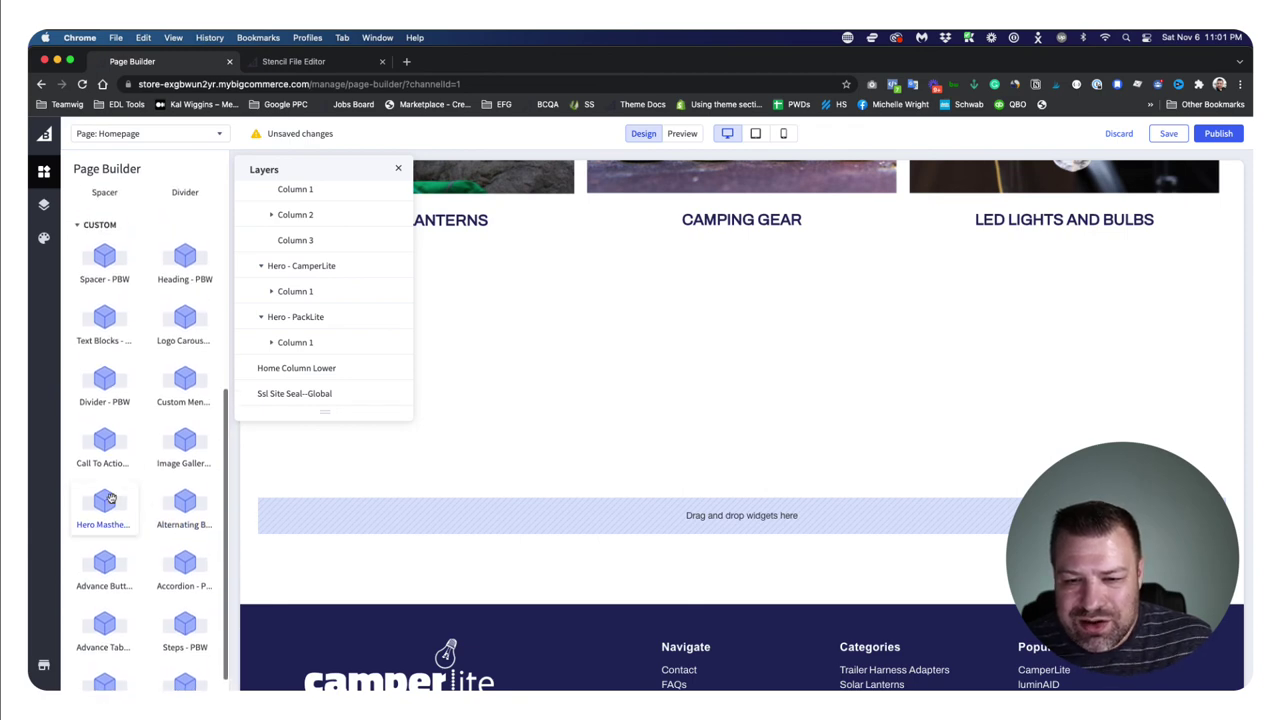
drag(105, 505, 570, 517)
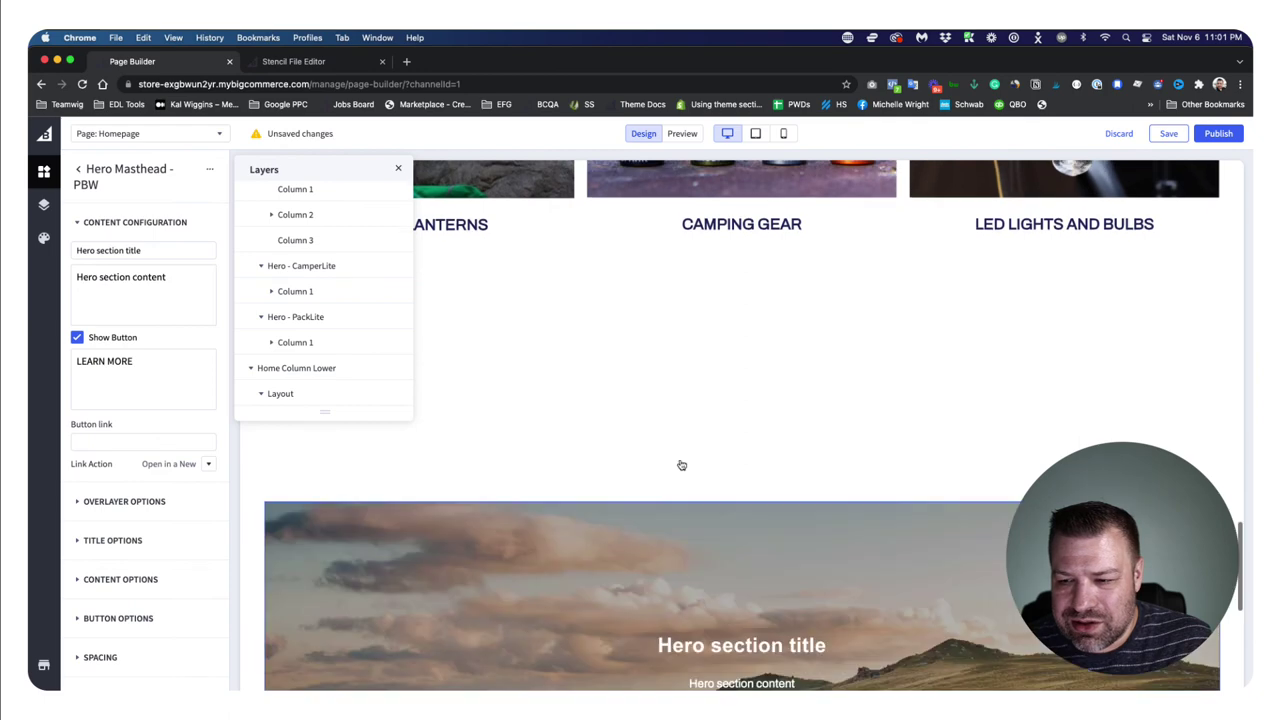
scroll(680, 465, down, 5)
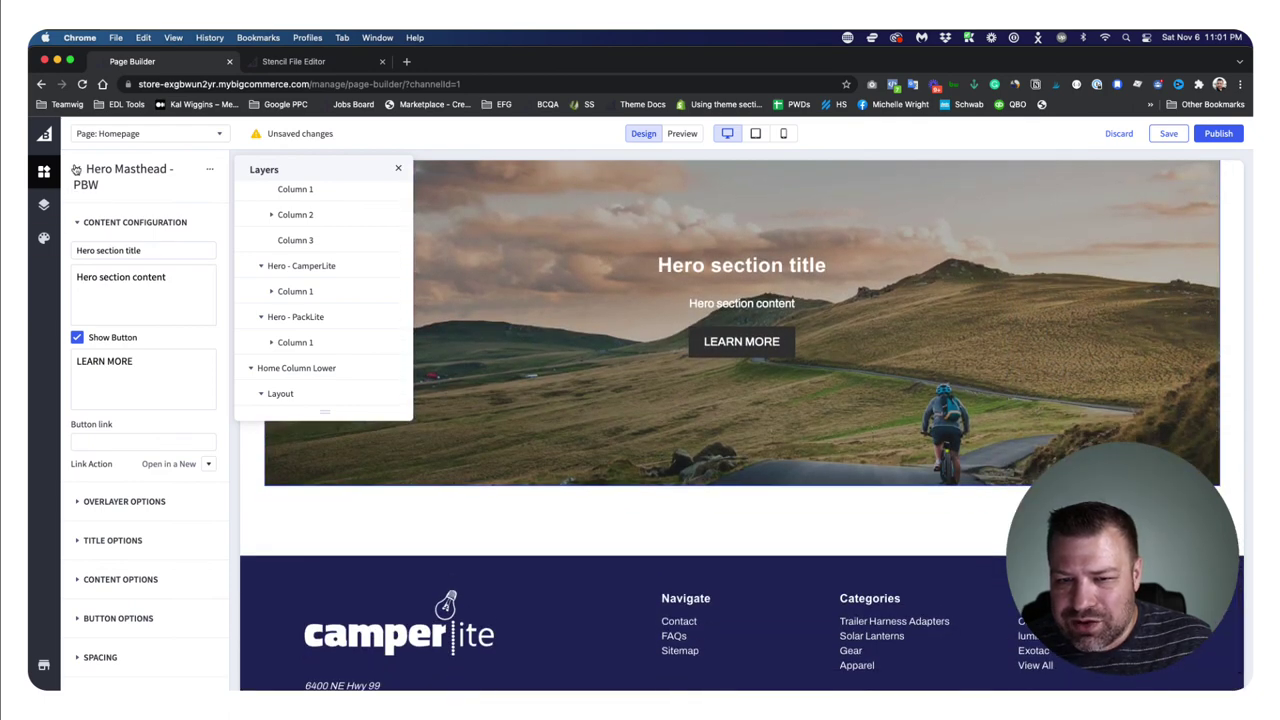
click(77, 170)
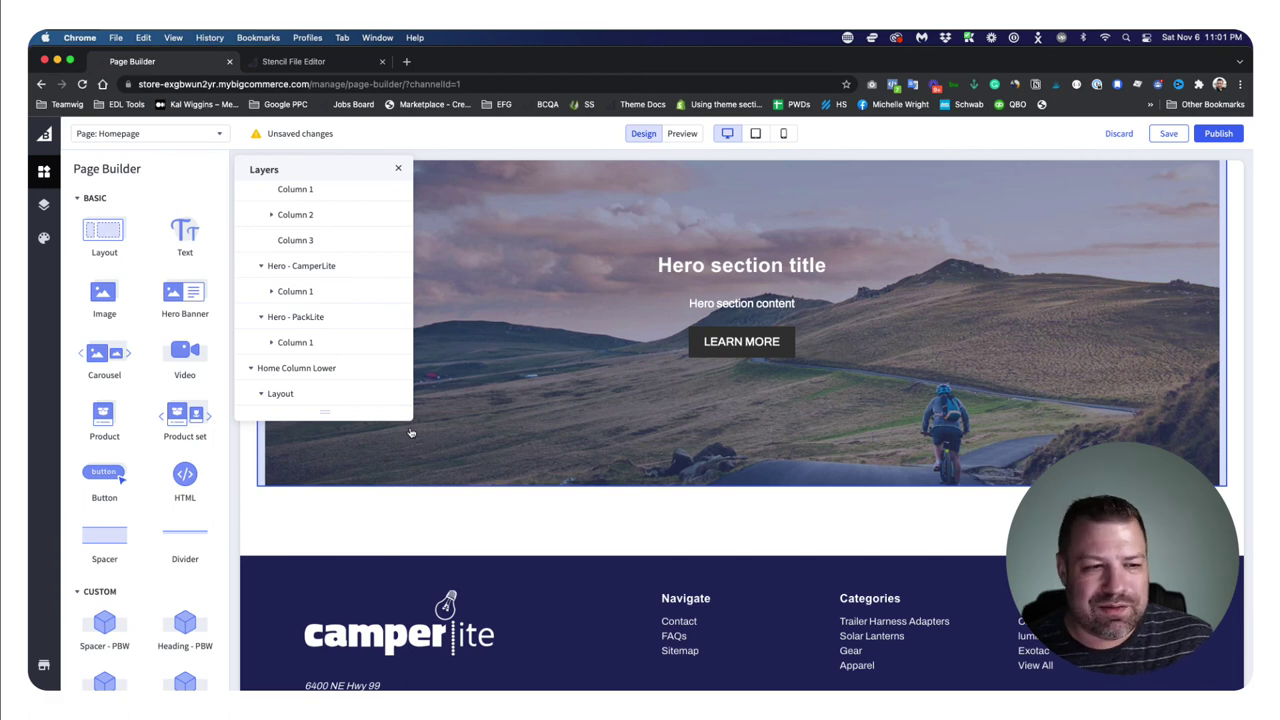
scroll(178, 437, down, 5)
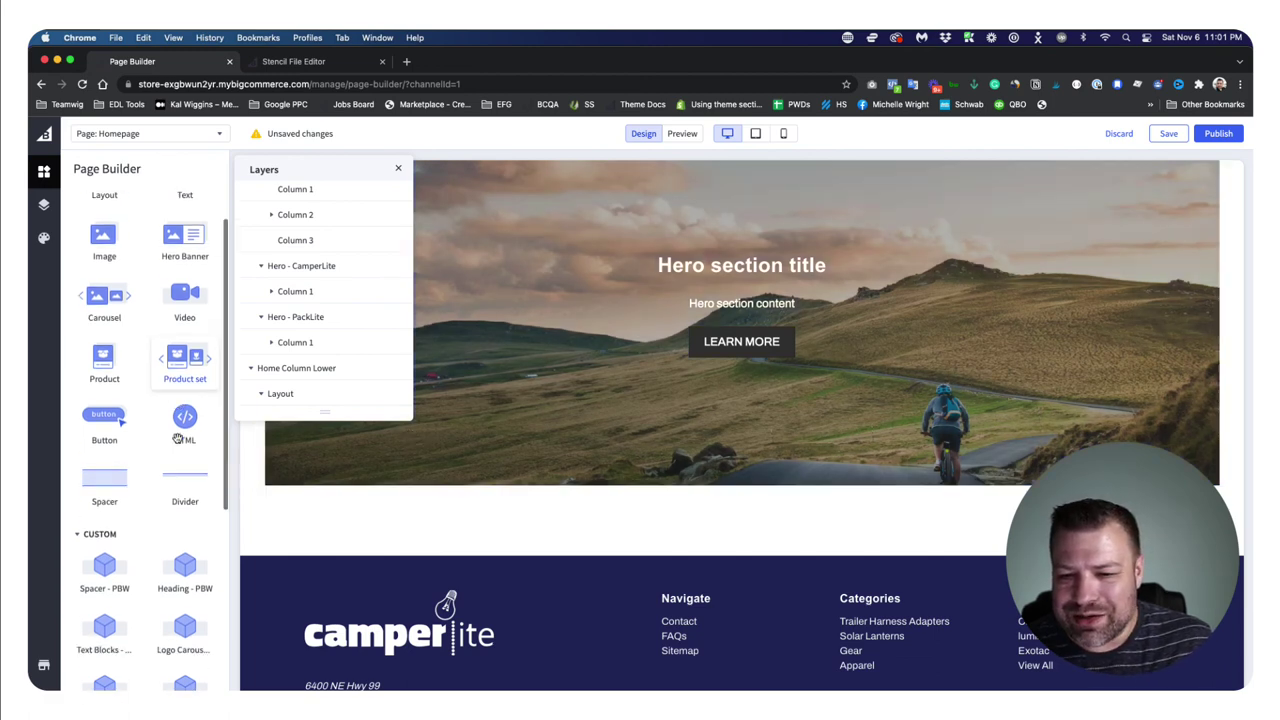
scroll(178, 437, down, 5)
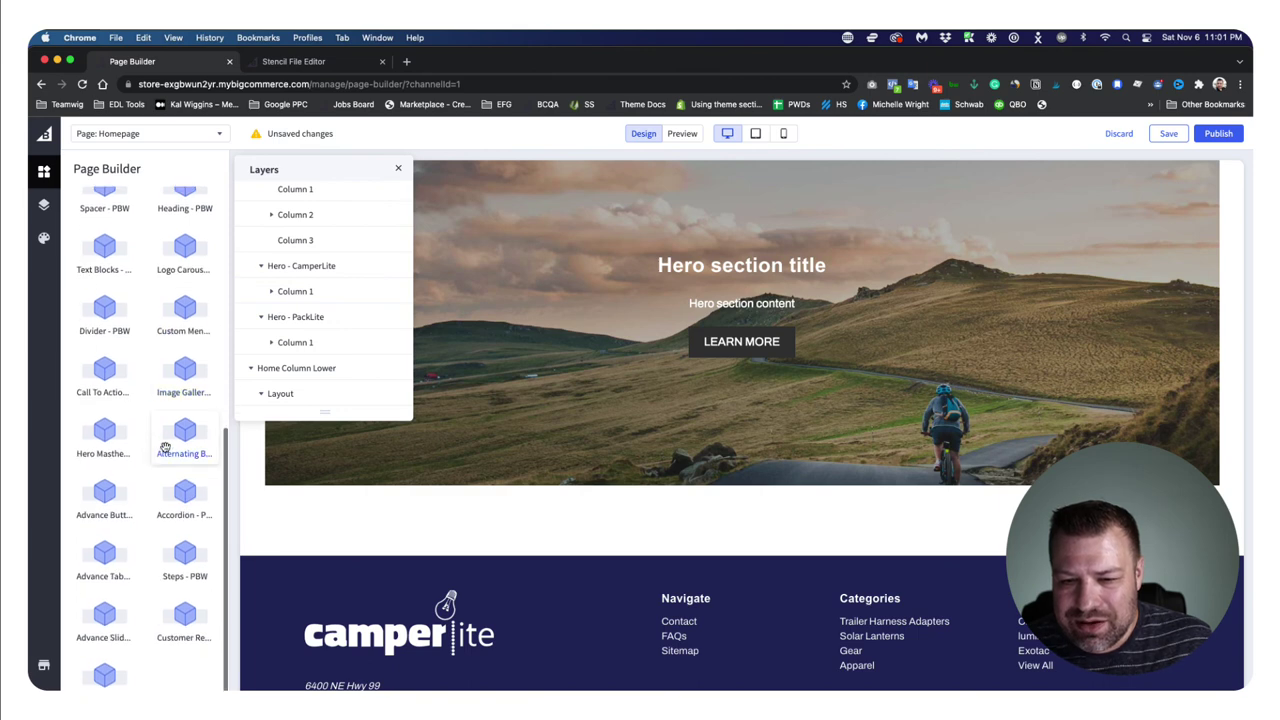
Step: Add a trial Accordion - PBW below the hero masthead, then delete it and its empty layout
drag(177, 499, 652, 482)
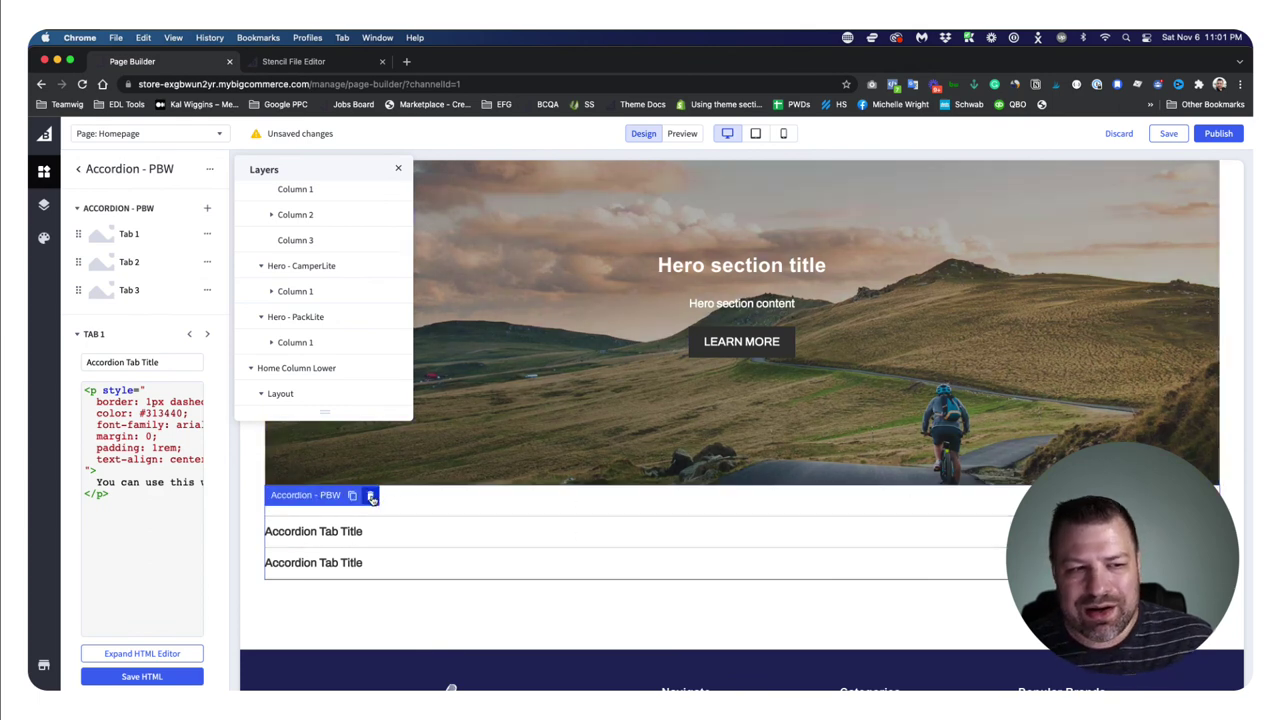
click(371, 497)
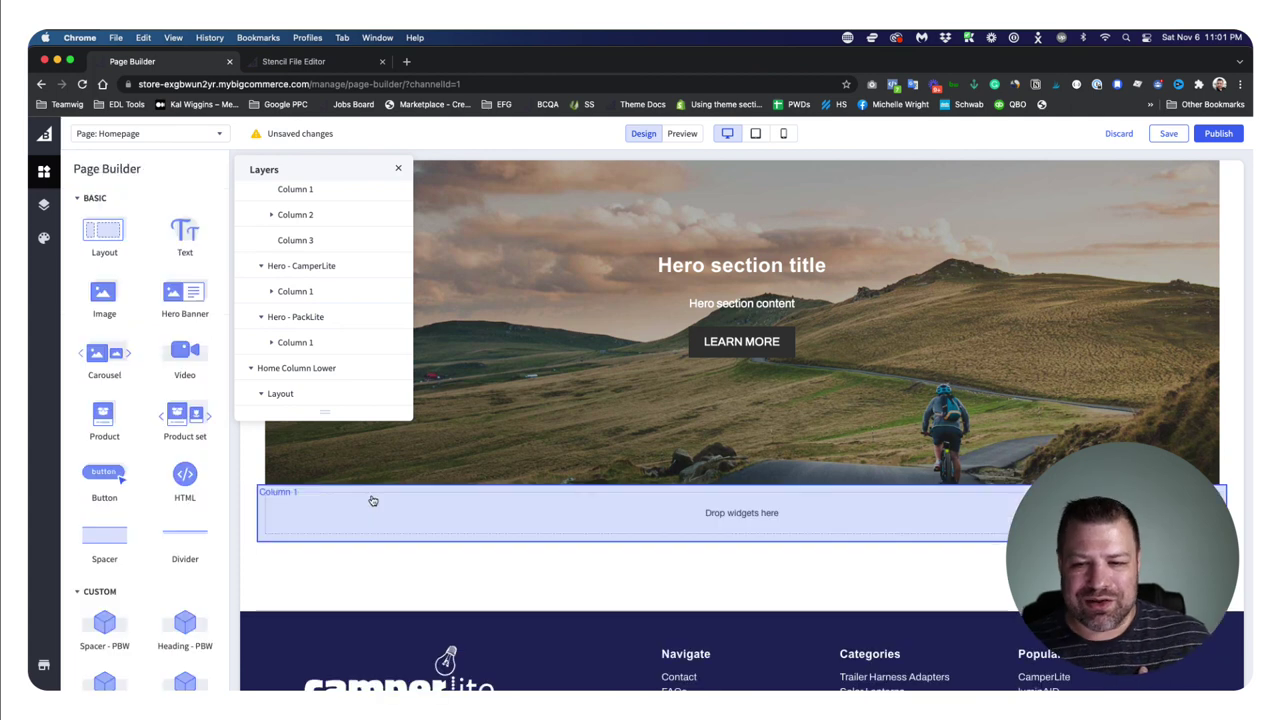
click(372, 500)
click(210, 170)
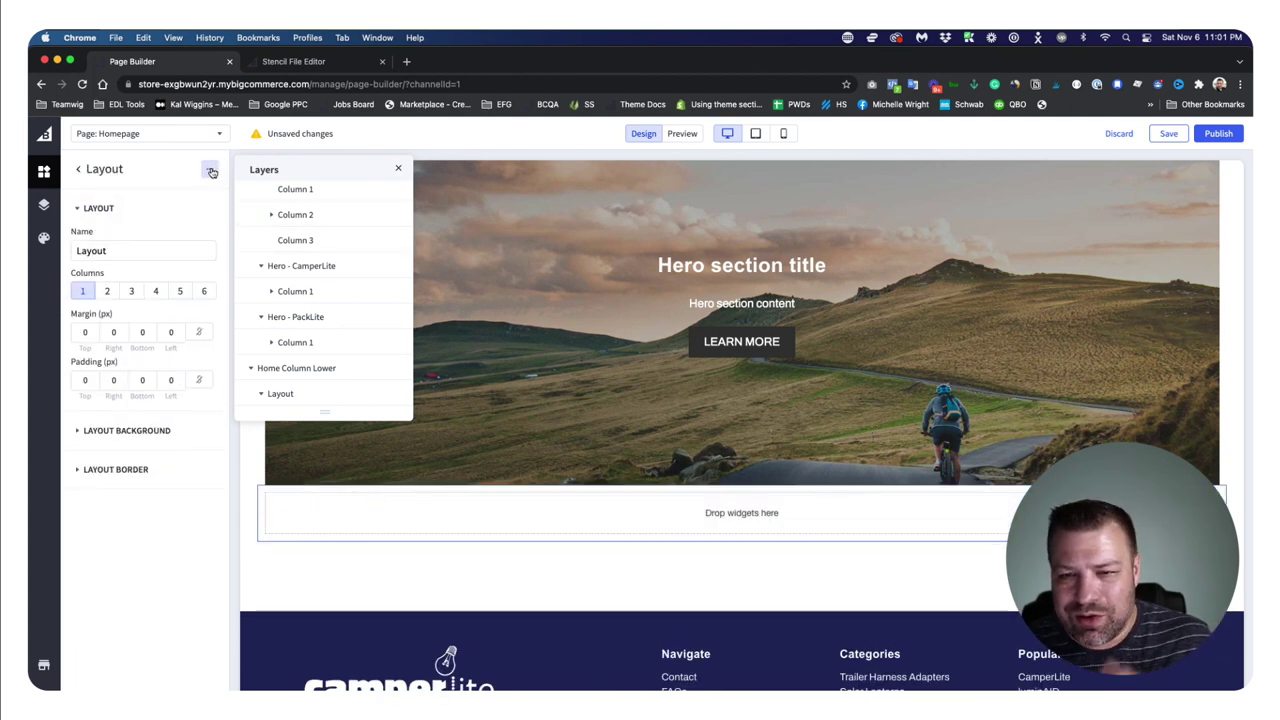
click(211, 172)
click(190, 195)
Step: Delete the Hero Masthead section through its options menu
click(490, 243)
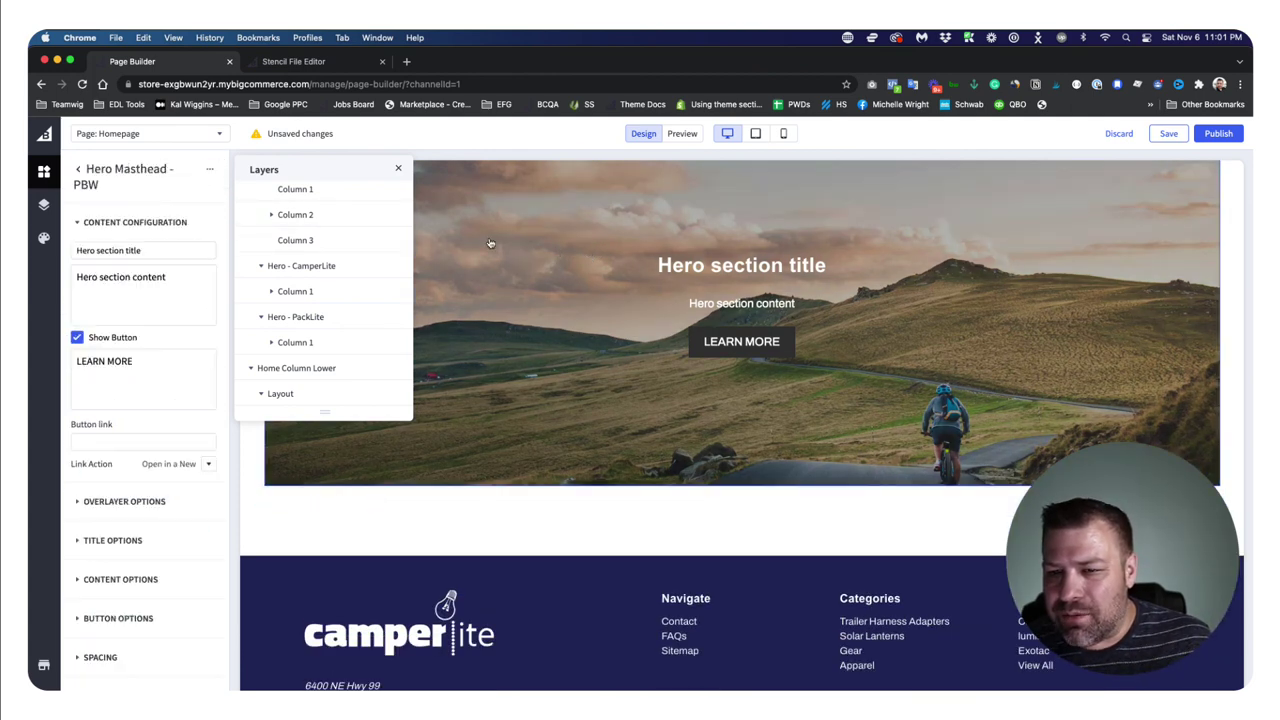
click(209, 169)
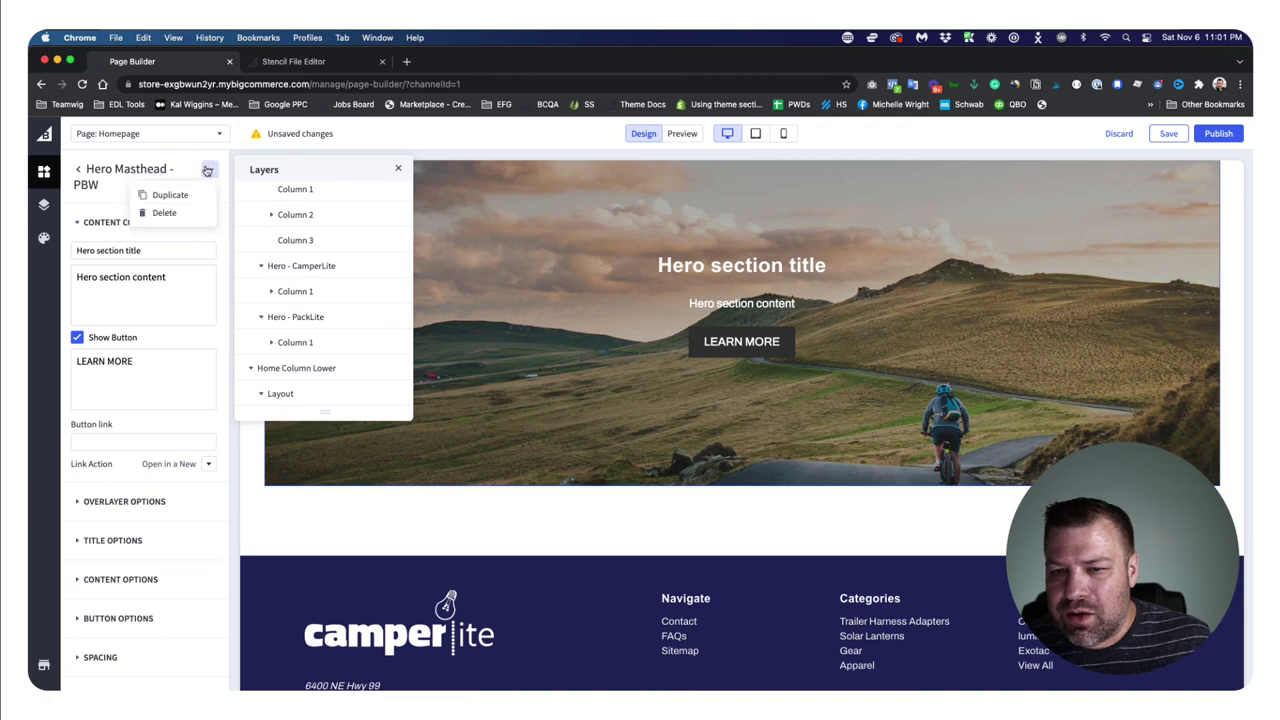
click(165, 213)
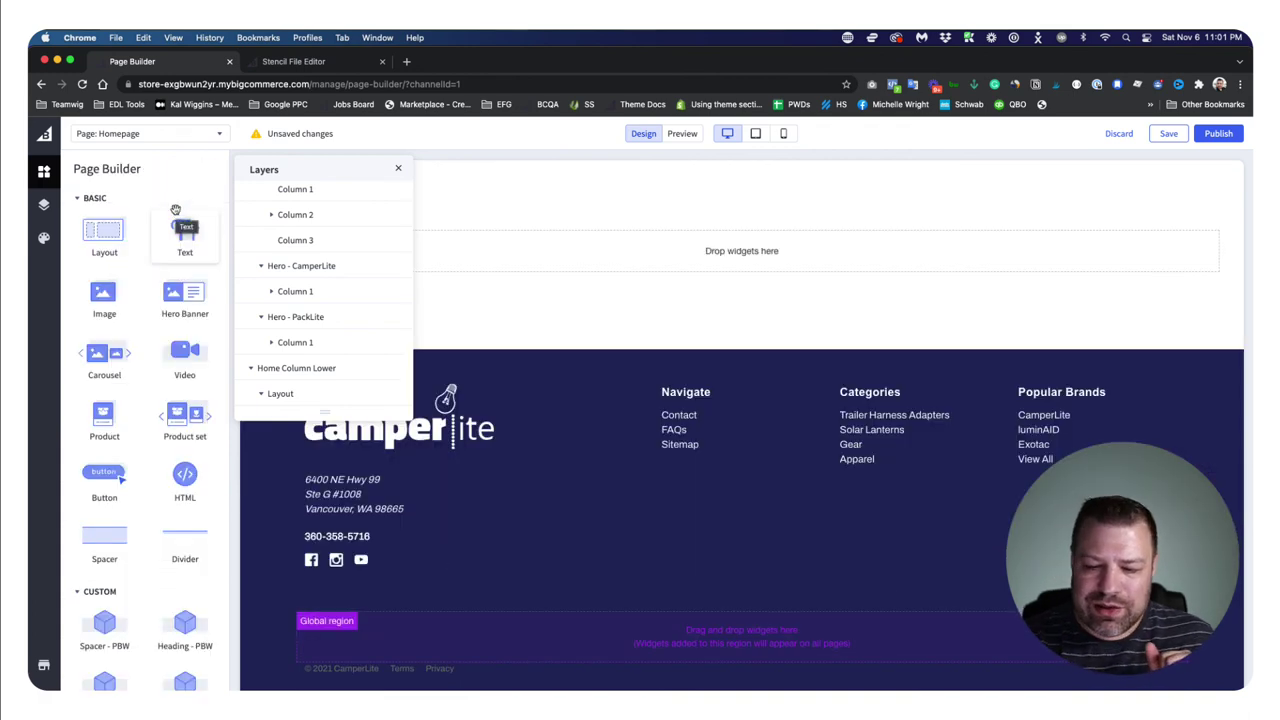